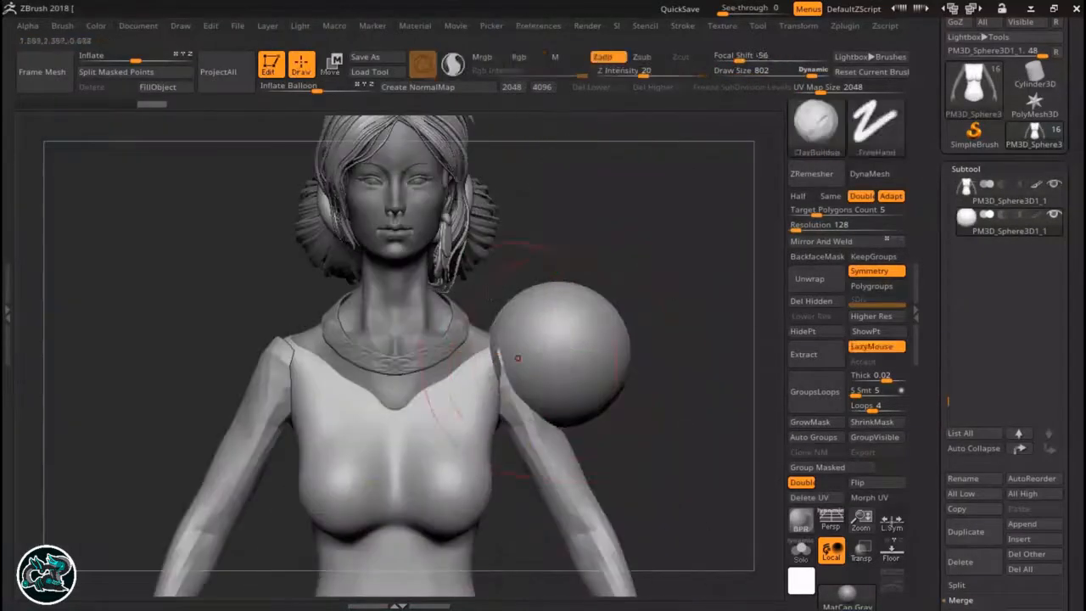
# Switch to the ClayBuildup brush for sculpting the creature head.
pyautogui.moveTo(543, 543); pyautogui.dragTo(757, 560)
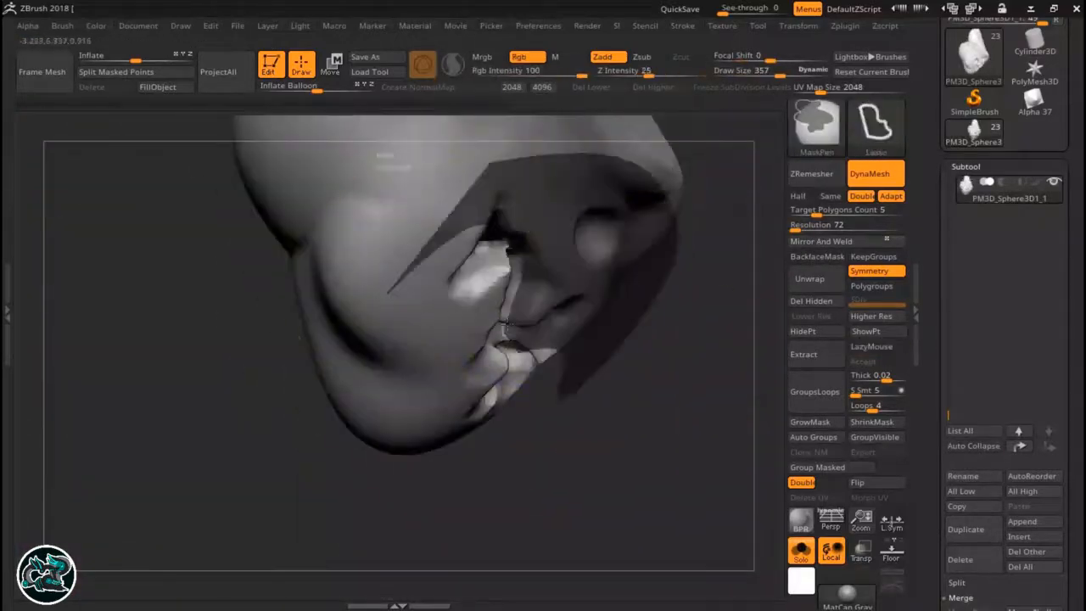
pyautogui.press('b')
pyautogui.press('c')
pyautogui.press('b')
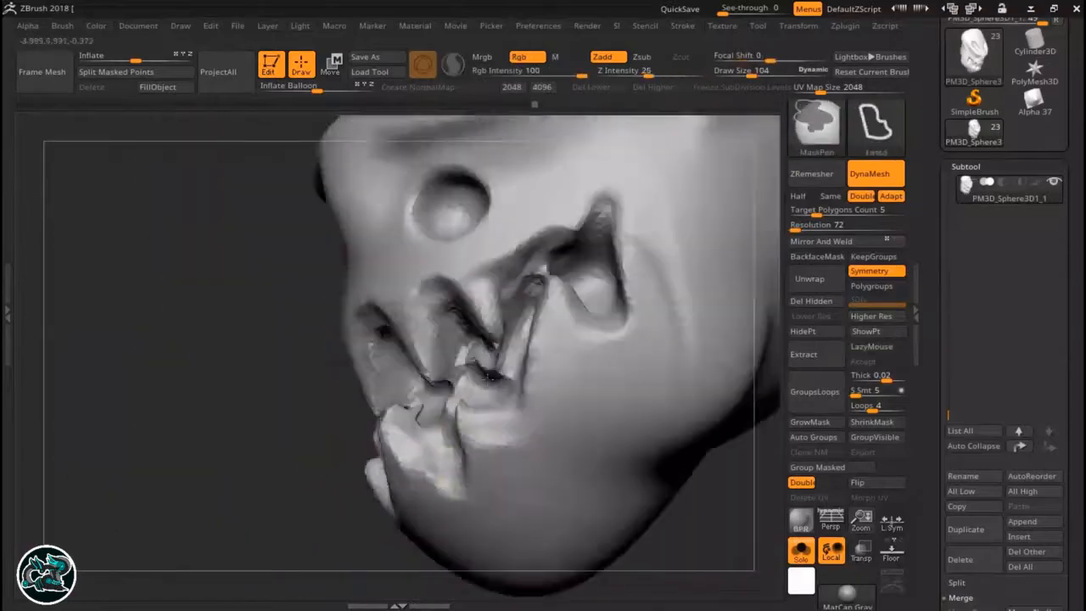
# Reshape the side of the creature head with the Move brush.
pyautogui.press('b')
pyautogui.press('b')
pyautogui.press('m')
pyautogui.press('v')
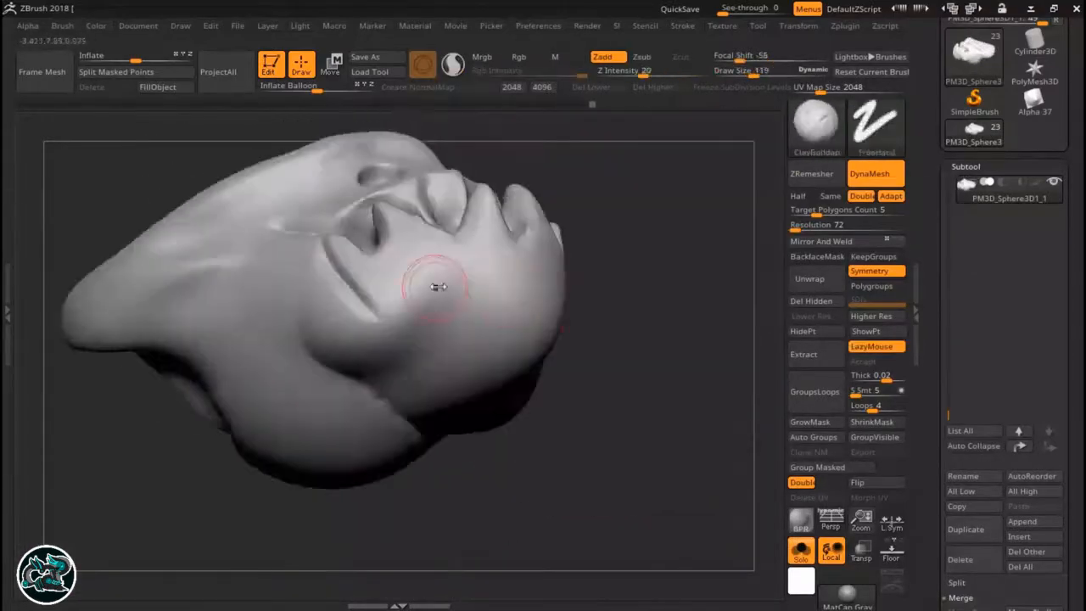
pyautogui.press('b')
pyautogui.press('m')
pyautogui.press('v')
pyautogui.moveTo(436, 346); pyautogui.dragTo(449, 391)
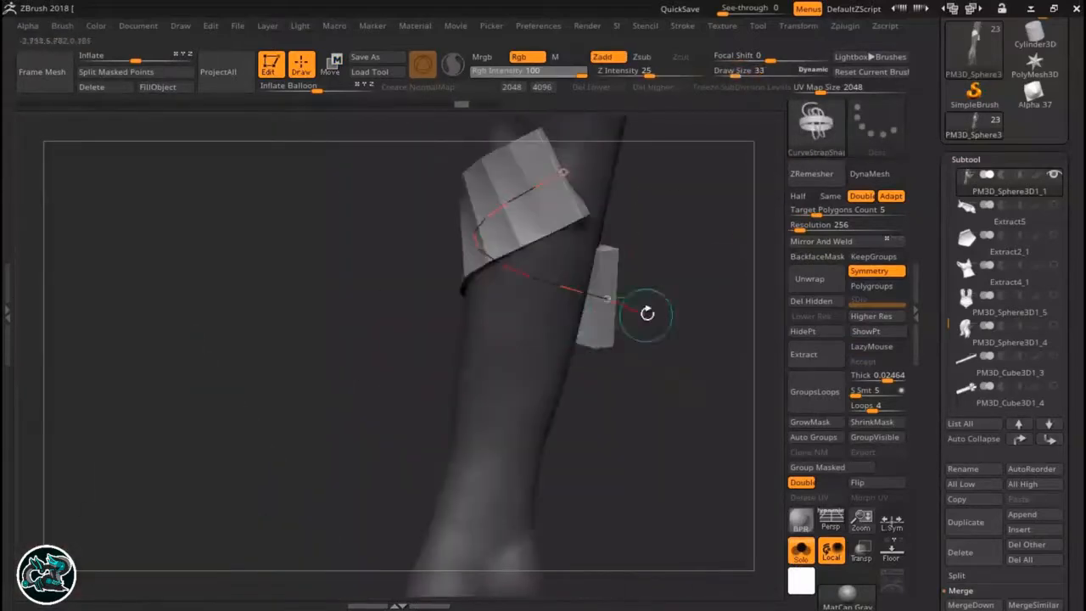
# Wrap a strap around the character's limb with the CurveStrapSnap brush.
pyautogui.moveTo(647, 313); pyautogui.dragTo(407, 360)
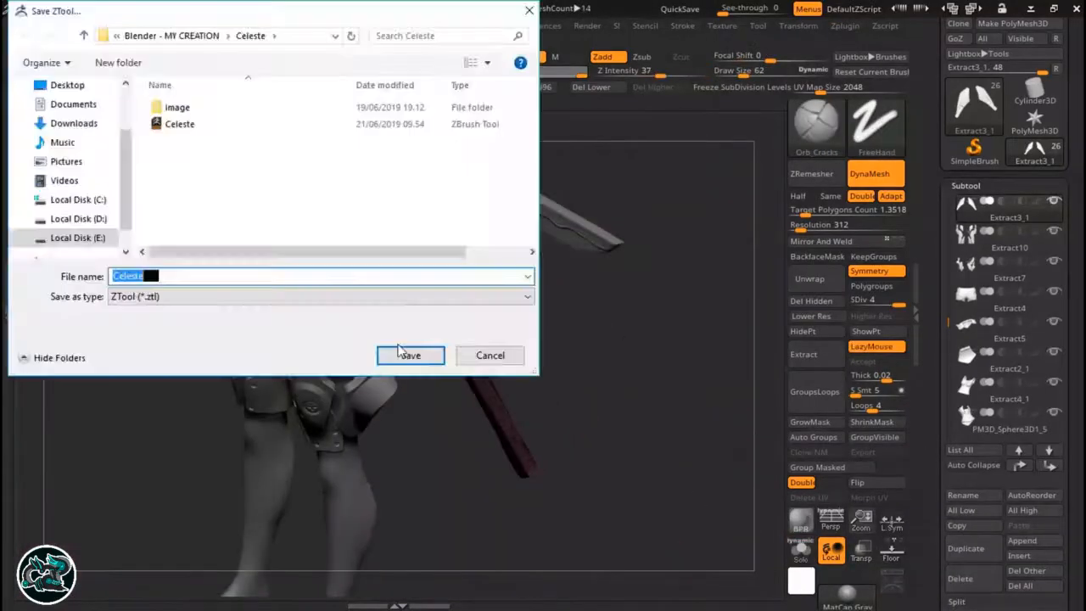
# Save the ZTool as Celeste in the Celeste folder.
pyautogui.click(409, 354)
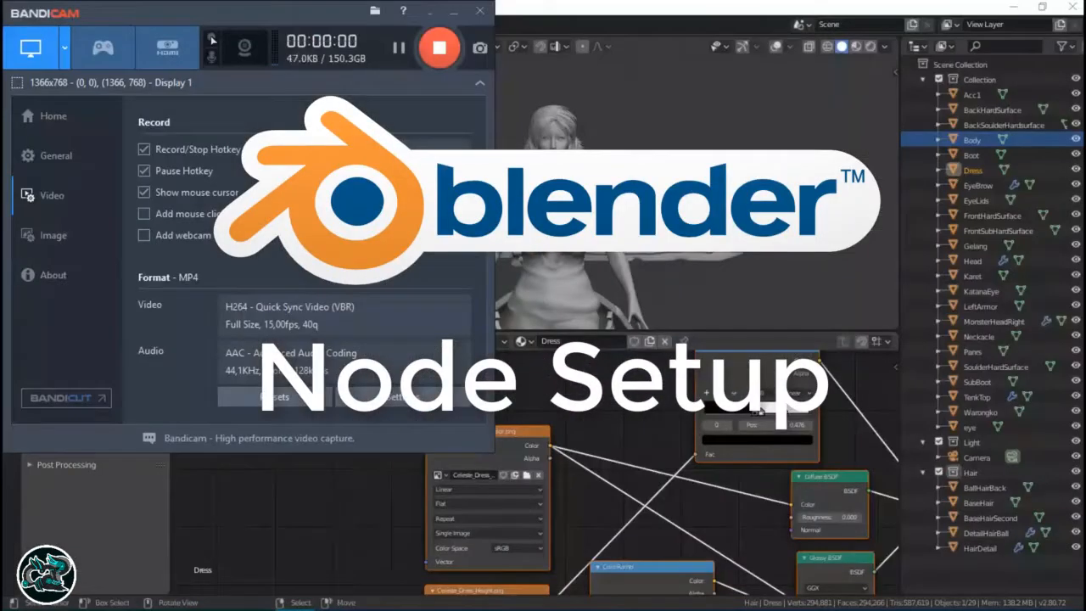
# Switch to Blender and examine the front of the Celeste character, from the face down to the armored legs.
pyautogui.click(679, 212)
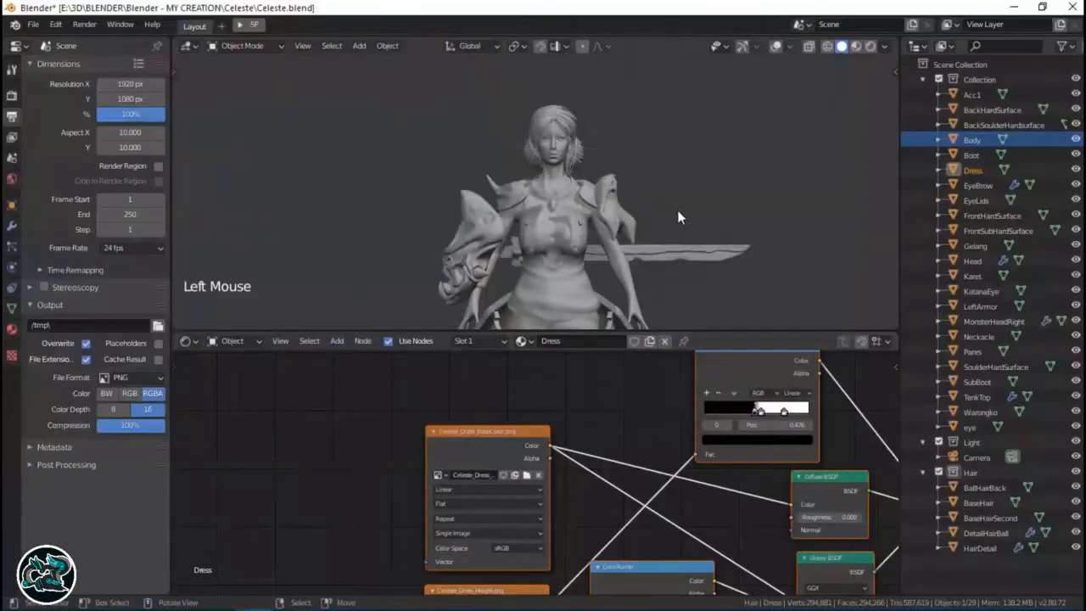
pyautogui.scroll(-1, 678, 207)
pyautogui.keyDown('shift'); pyautogui.moveTo(677, 199); pyautogui.dragTo(625, 209, button='middle'); pyautogui.keyUp('shift')
pyautogui.scroll(7, 632, 213)
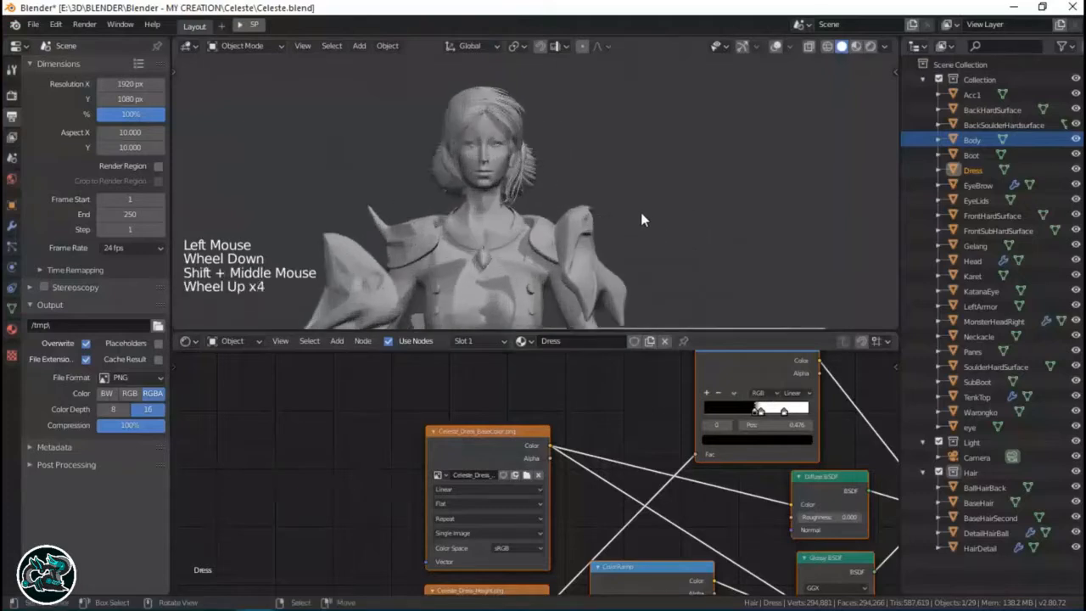
pyautogui.keyDown('shift'); pyautogui.moveTo(633, 172); pyautogui.dragTo(720, 175, button='middle'); pyautogui.keyUp('shift')
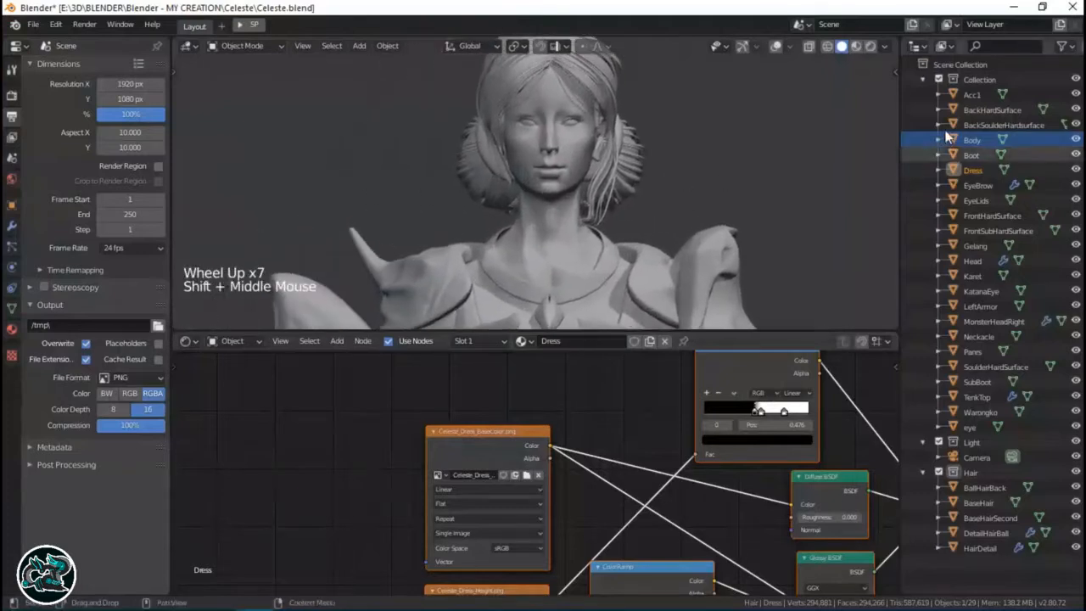
pyautogui.scroll(-7, 577, 226)
pyautogui.scroll(3, 615, 275)
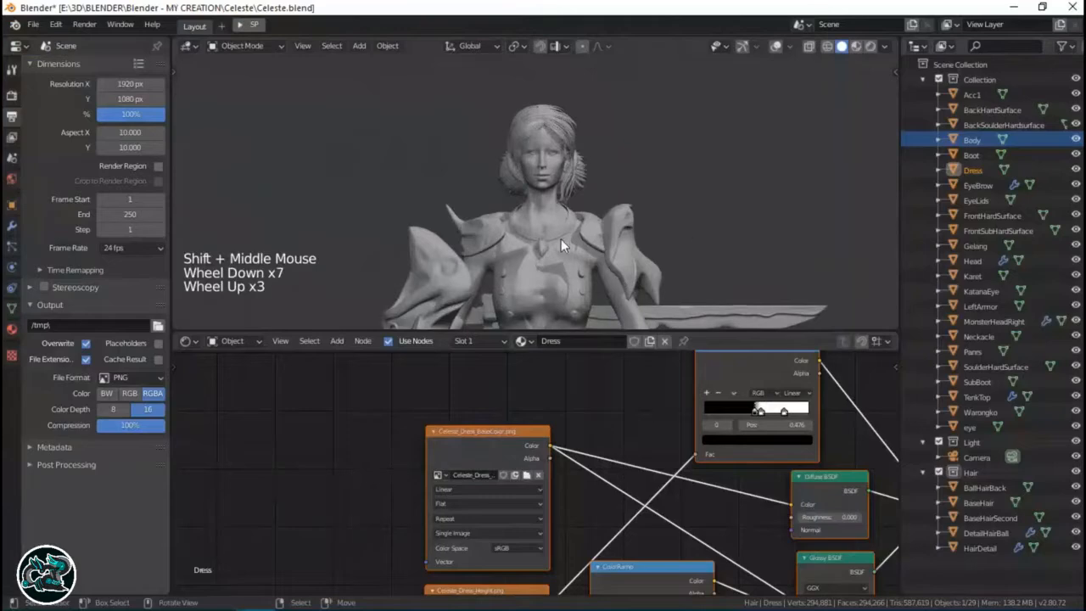
pyautogui.keyDown('shift'); pyautogui.moveTo(560, 238); pyautogui.dragTo(558, 126, button='middle'); pyautogui.keyUp('shift')
pyautogui.scroll(-2, 621, 192)
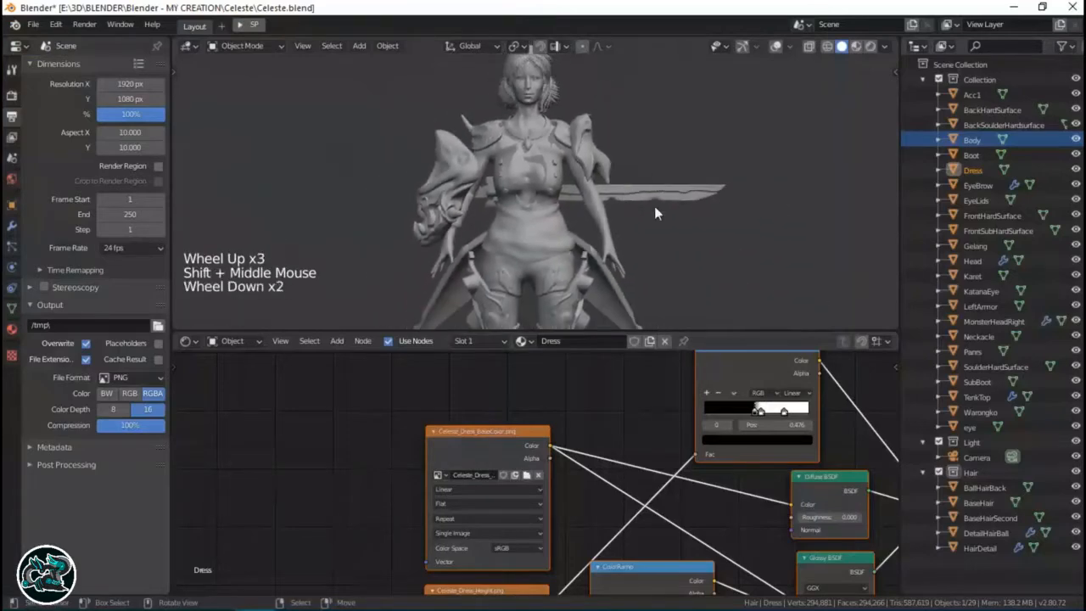
pyautogui.keyDown('shift'); pyautogui.moveTo(640, 253); pyautogui.dragTo(643, 206, button='middle'); pyautogui.keyUp('shift')
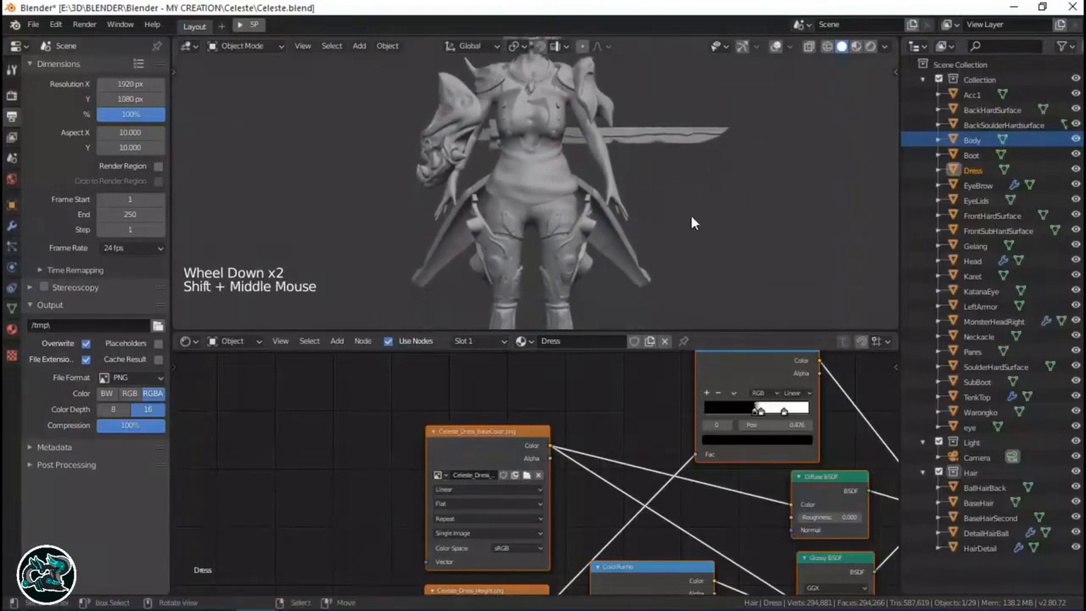
# Examine the character from several angles, including the hair buns, back and shoulder armor.
pyautogui.moveTo(712, 208); pyautogui.dragTo(598, 244, button='middle')
pyautogui.moveTo(715, 206); pyautogui.dragTo(710, 181, button='middle')
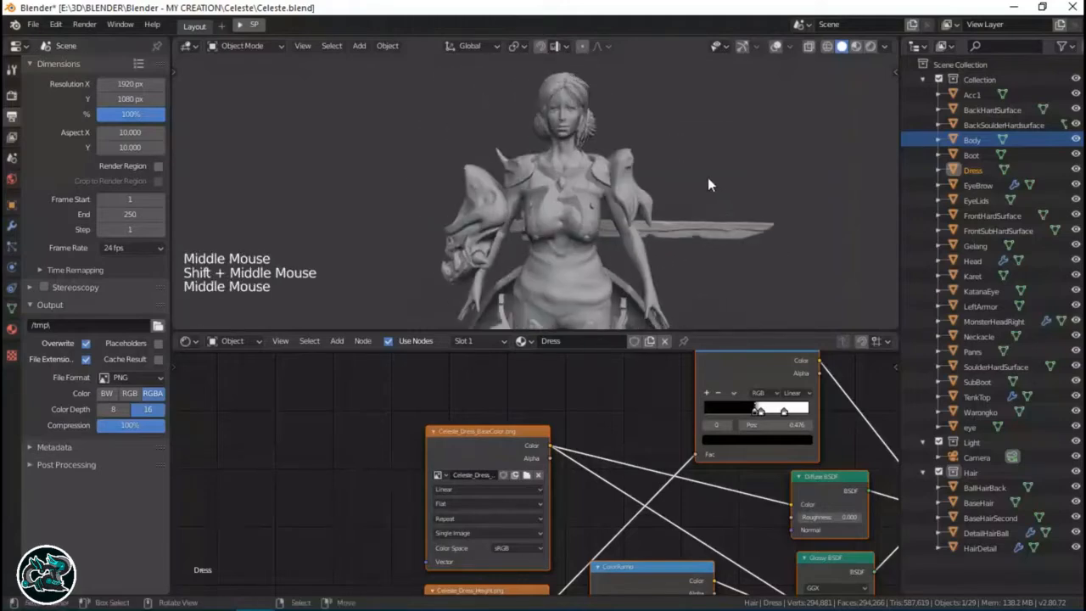
pyautogui.scroll(4, 721, 153)
pyautogui.keyDown('shift'); pyautogui.moveTo(728, 119); pyautogui.dragTo(647, 236, button='middle'); pyautogui.keyUp('shift')
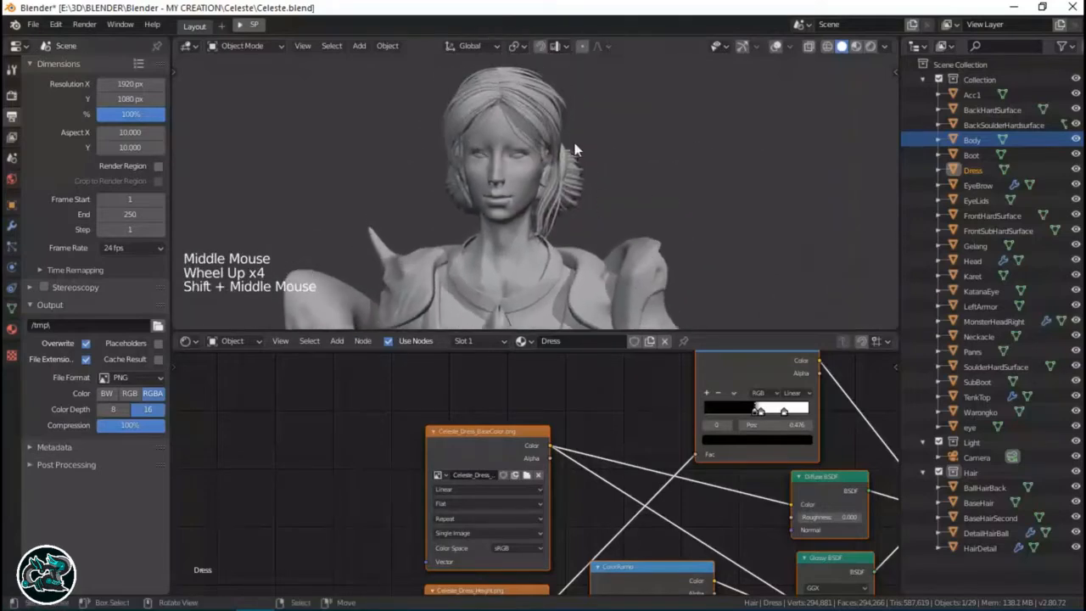
pyautogui.moveTo(521, 161); pyautogui.dragTo(562, 257, button='middle')
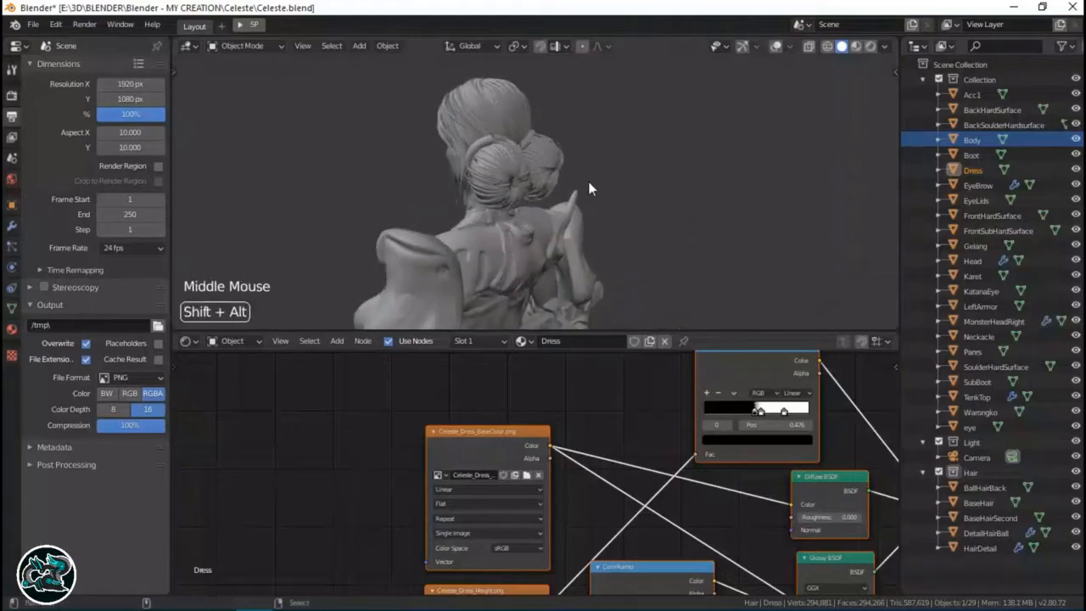
pyautogui.keyDown('shift'); pyautogui.moveTo(591, 188); pyautogui.dragTo(510, 304, button='middle'); pyautogui.keyUp('shift')
pyautogui.scroll(-6, 499, 244)
pyautogui.moveTo(507, 261); pyautogui.dragTo(475, 119, button='middle')
pyautogui.scroll(5, 628, 214)
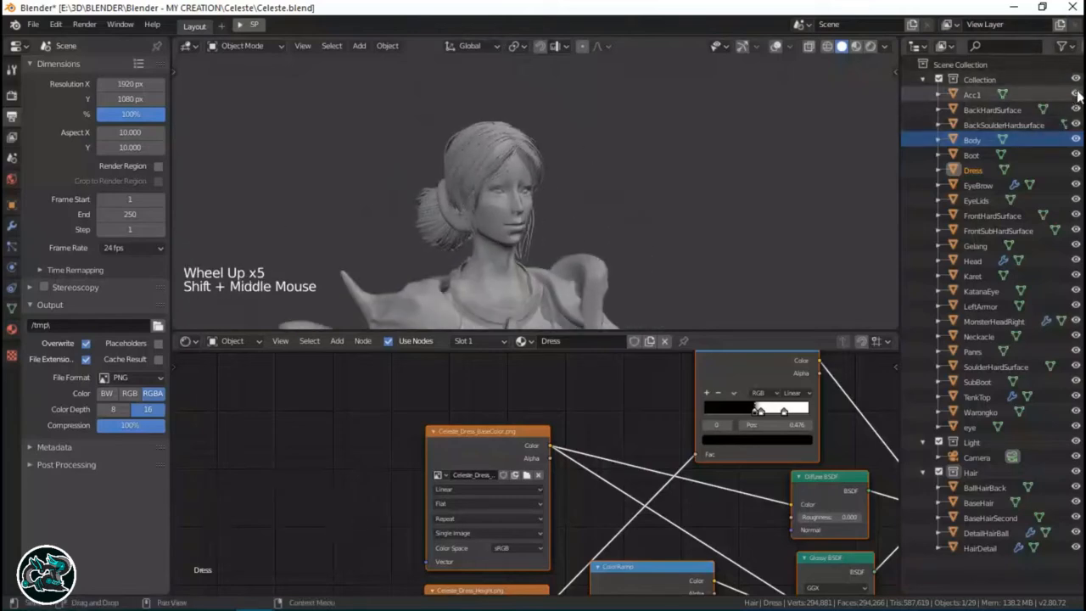
# Hide all objects except BackHardSurface, BackSoulderHardsurface, FrontHardSurface, FrontSubHardSurface, MonsterHeadRight and SoulderHardSurface.
pyautogui.click(1078, 115)
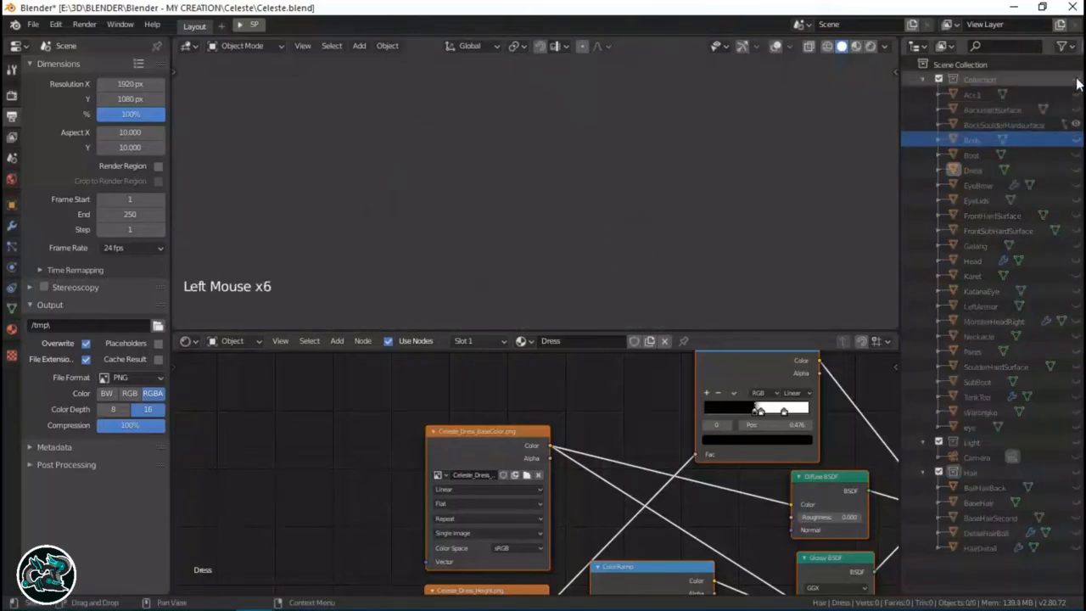
pyautogui.click(1076, 216)
pyautogui.click(1076, 230)
pyautogui.click(1076, 366)
pyautogui.click(1076, 125)
pyautogui.click(1076, 110)
pyautogui.click(1076, 322)
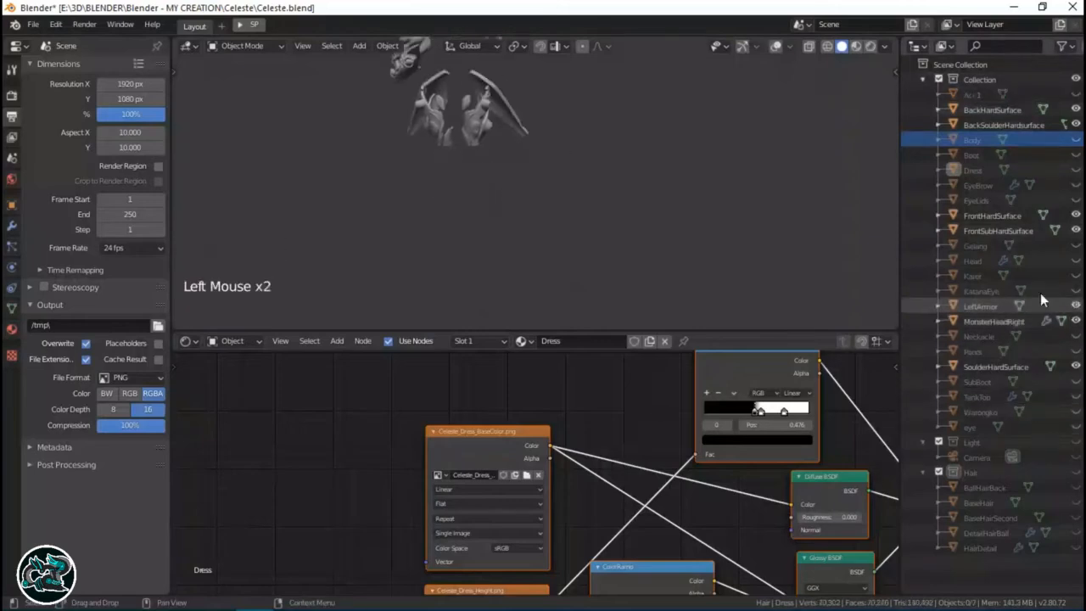
# Inspect the isolated hard-surface armor pieces and monster head from the front and from an angle.
pyautogui.scroll(4, 535, 187)
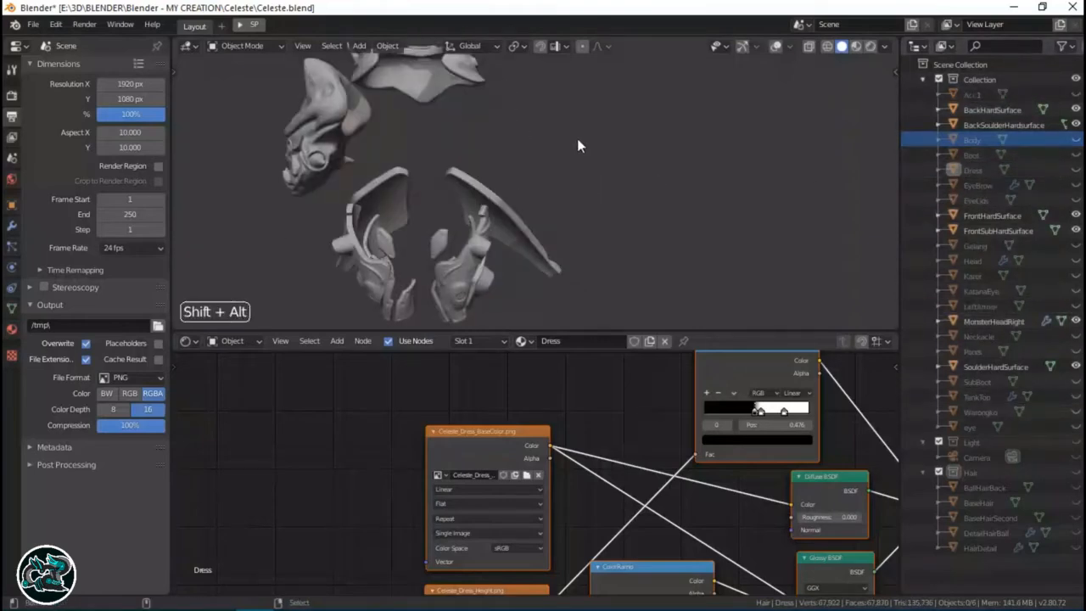
pyautogui.scroll(-3, 531, 161)
pyautogui.keyDown('shift'); pyautogui.moveTo(577, 146); pyautogui.dragTo(654, 198, button='middle'); pyautogui.keyUp('shift')
pyautogui.scroll(5, 565, 165)
pyautogui.press('KP_1')
pyautogui.scroll(-5, 538, 150)
pyautogui.scroll(4, 732, 213)
pyautogui.keyDown('shift'); pyautogui.moveTo(732, 213); pyautogui.dragTo(565, 204, button='middle'); pyautogui.keyUp('shift')
pyautogui.scroll(-3, 614, 195)
pyautogui.scroll(-1, 615, 196)
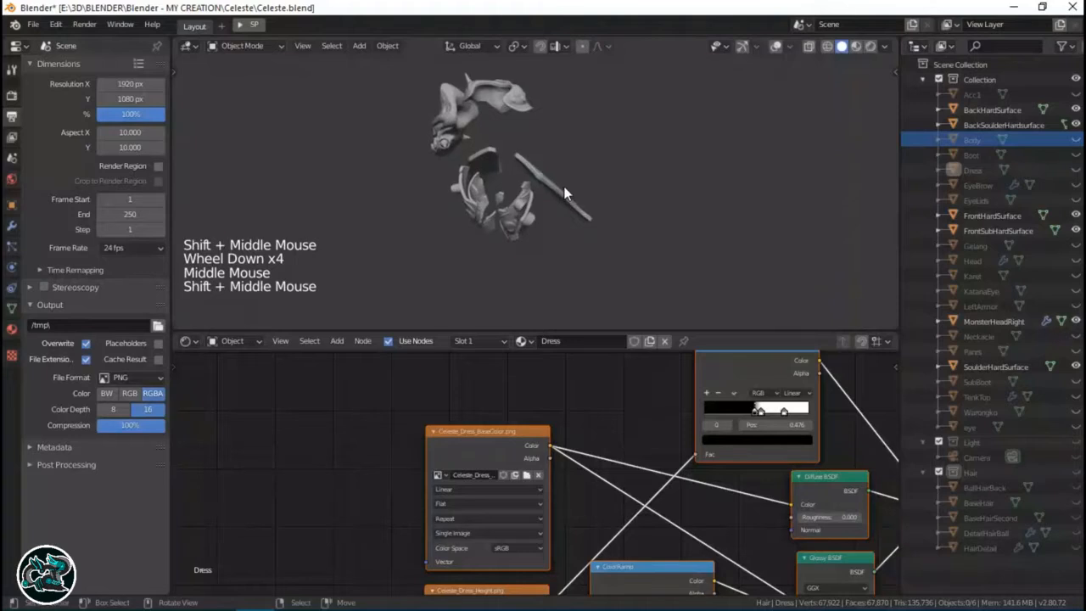
# Select the BackHardSurface object and review its material node network alongside the armor pieces.
pyautogui.rightClick(566, 195)
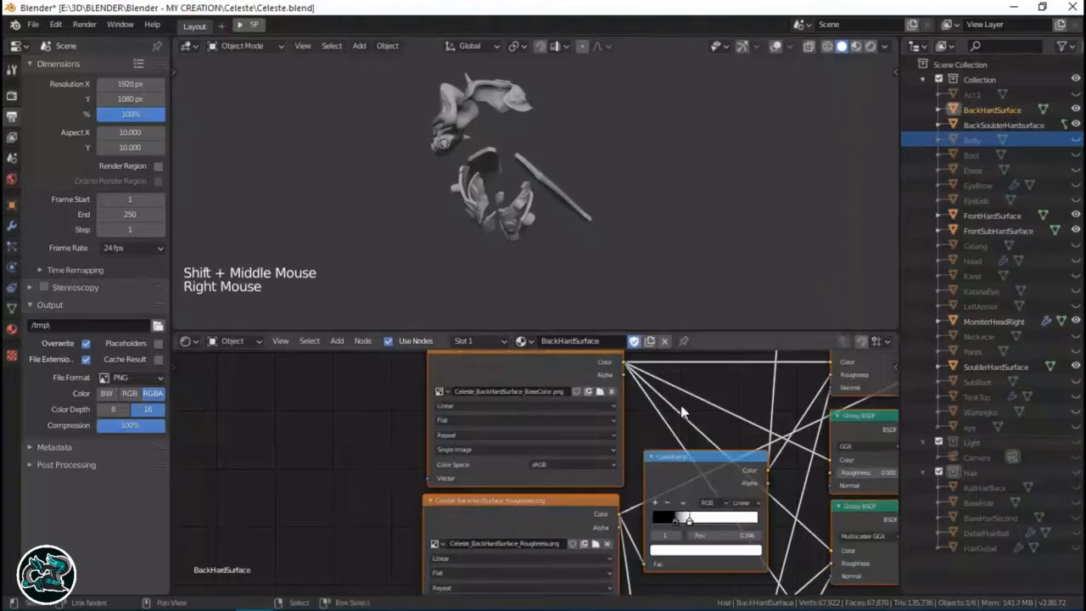
pyautogui.keyDown('shift'); pyautogui.moveTo(674, 427); pyautogui.dragTo(600, 461, button='middle'); pyautogui.keyUp('shift')
pyautogui.scroll(-6, 483, 453)
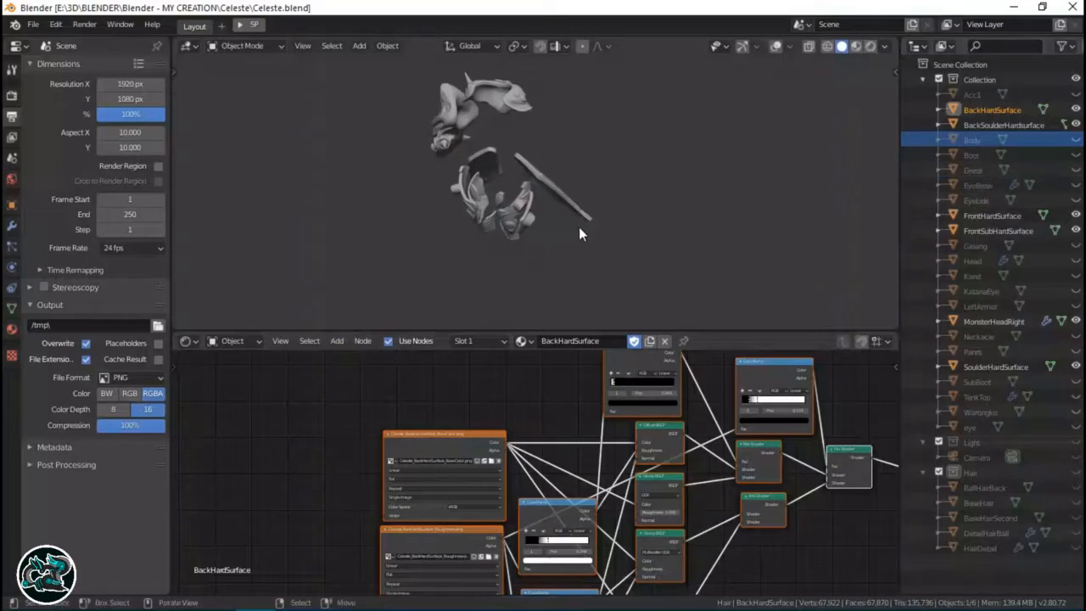
pyautogui.moveTo(574, 215); pyautogui.dragTo(721, 170, button='middle')
pyautogui.scroll(3, 602, 237)
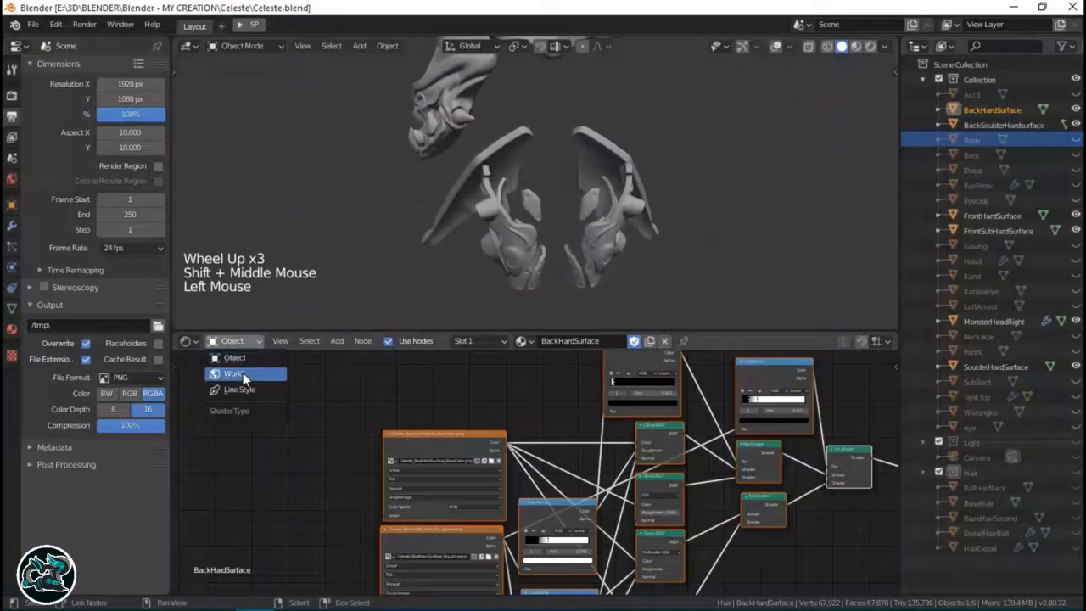
# Switch the shader node editor from Object to World and bring the whole environment lighting node chain into view.
pyautogui.click(243, 374)
pyautogui.scroll(-5, 444, 438)
pyautogui.moveTo(444, 438); pyautogui.dragTo(318, 356, button='middle')
pyautogui.scroll(1, 427, 442)
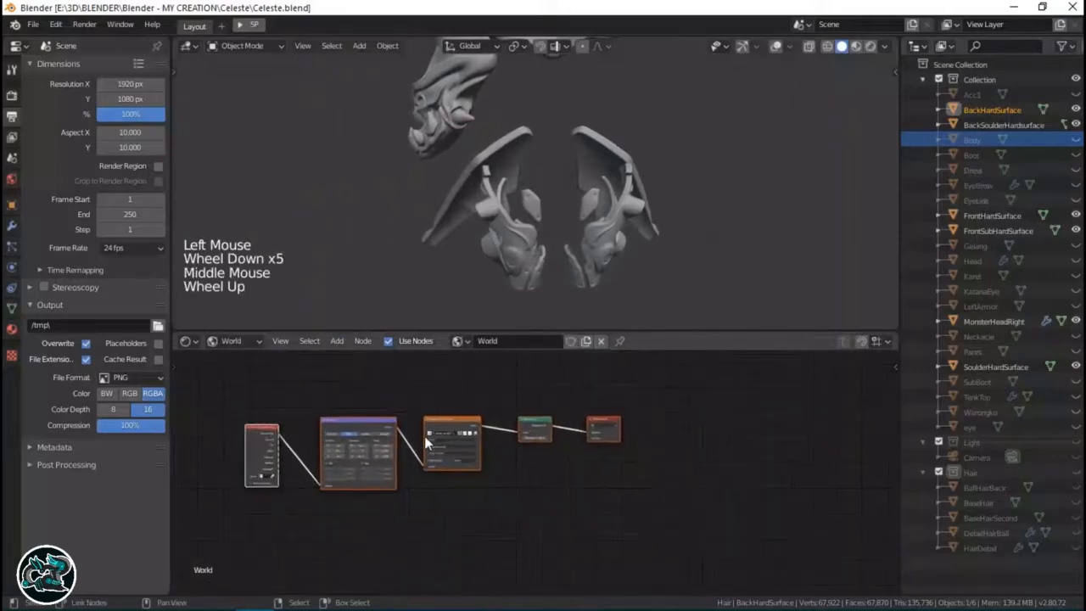
pyautogui.scroll(7, 433, 439)
pyautogui.keyDown('shift'); pyautogui.moveTo(461, 432); pyautogui.dragTo(603, 444, button='middle'); pyautogui.keyUp('shift')
pyautogui.scroll(5, 543, 429)
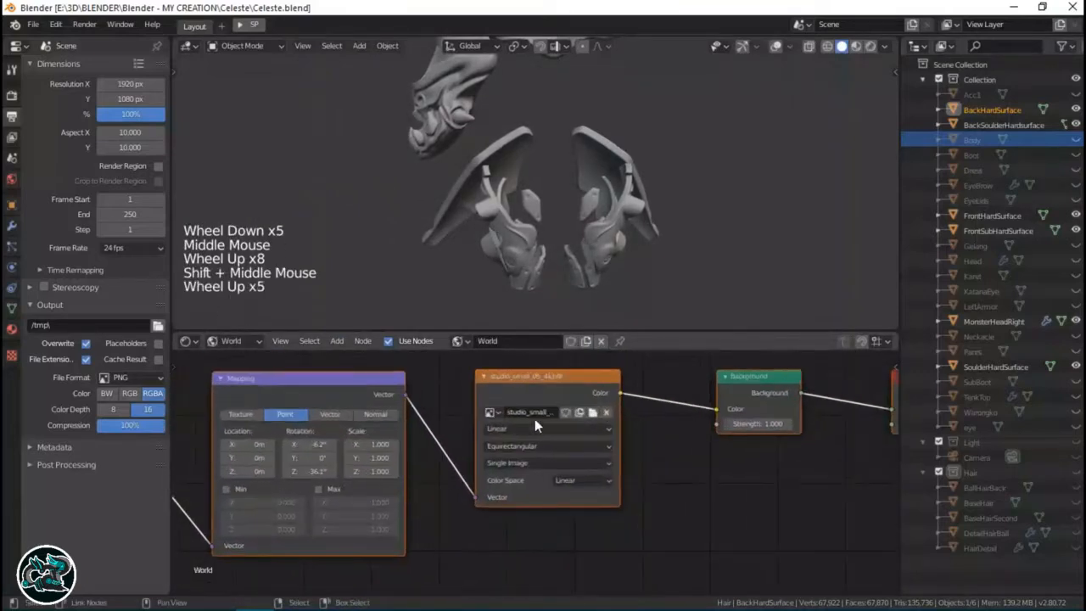
pyautogui.keyDown('shift'); pyautogui.moveTo(535, 426); pyautogui.dragTo(557, 422, button='middle'); pyautogui.keyUp('shift')
pyautogui.scroll(-4, 331, 433)
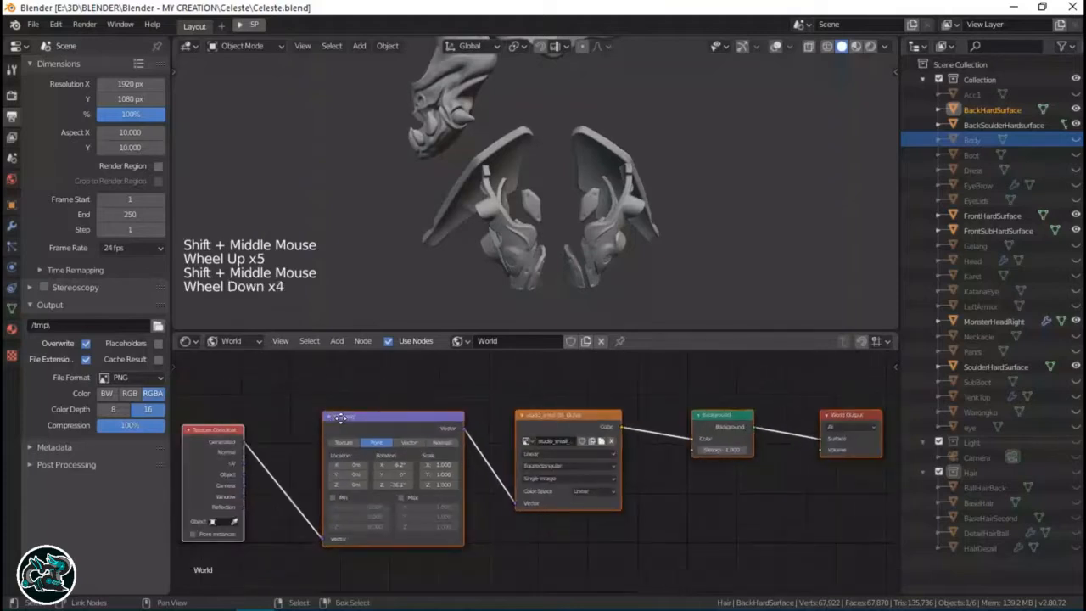
pyautogui.moveTo(335, 432)
pyautogui.mouseDown(button='middle')
pyautogui.moveTo(458, 437)
pyautogui.moveTo(355, 431)
pyautogui.mouseUp(button='middle')
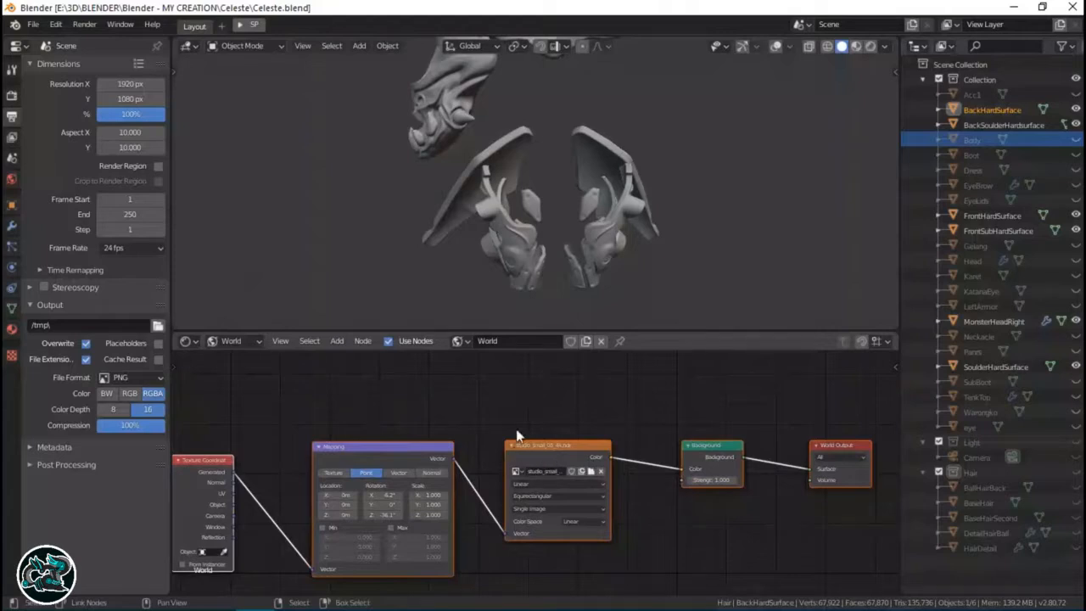
# Examine the World's Texture Coordinate and Mapping nodes, their link, and the Mapping output into the environment image.
pyautogui.moveTo(461, 477); pyautogui.dragTo(651, 447, button='middle')
pyautogui.scroll(3, 486, 480)
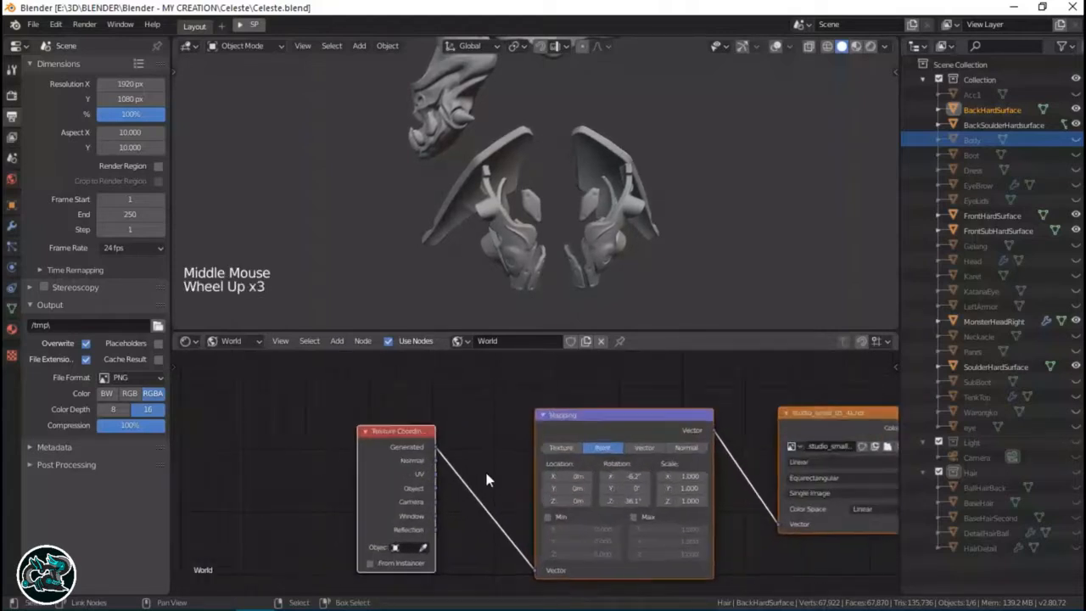
pyautogui.scroll(4, 486, 481)
pyautogui.scroll(3, 303, 433)
pyautogui.scroll(1, 458, 524)
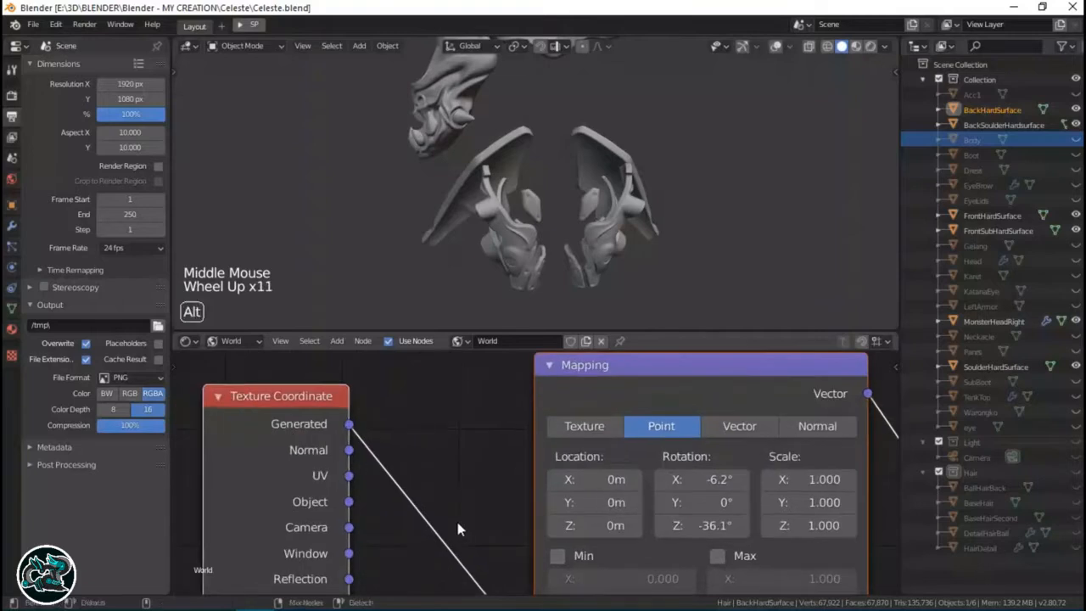
pyautogui.keyDown('shift'); pyautogui.moveTo(459, 523); pyautogui.dragTo(387, 494, button='middle'); pyautogui.keyUp('shift')
pyautogui.scroll(-5, 386, 496)
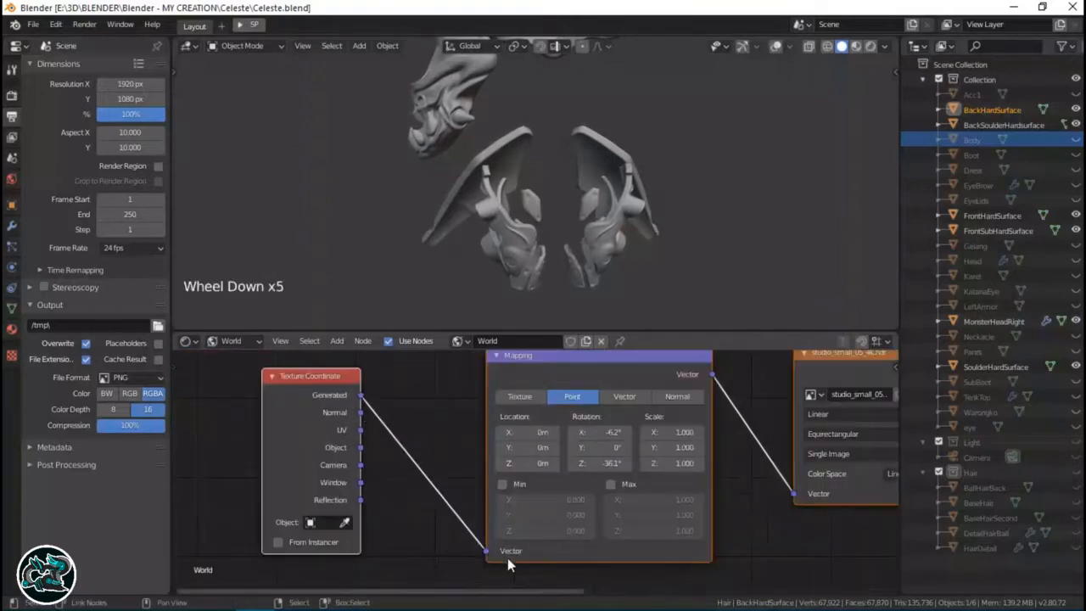
pyautogui.keyDown('shift'); pyautogui.moveTo(644, 454); pyautogui.dragTo(418, 516, button='middle'); pyautogui.keyUp('shift')
pyautogui.scroll(7, 418, 516)
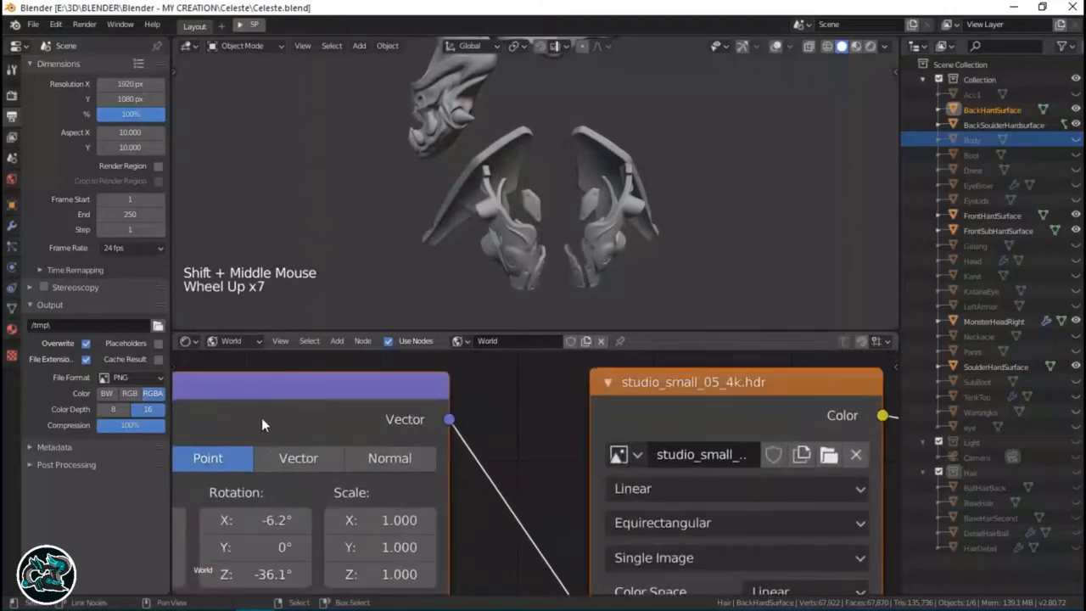
pyautogui.moveTo(280, 414); pyautogui.dragTo(525, 446, button='middle')
pyautogui.scroll(1, 524, 446)
pyautogui.scroll(-5, 524, 445)
pyautogui.moveTo(718, 381); pyautogui.dragTo(639, 349, button='middle')
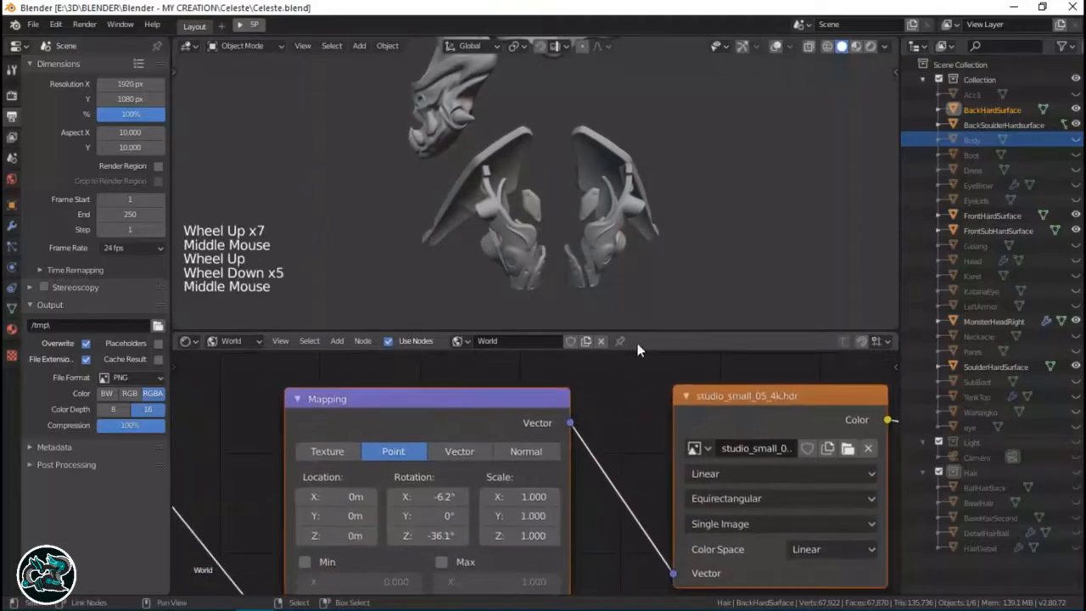
# Enlarge the node editor area and examine the studio_small_05_4k.hdr environment texture node and its Background connection.
pyautogui.moveTo(645, 331); pyautogui.dragTo(645, 283)
pyautogui.scroll(1, 717, 434)
pyautogui.scroll(1, 717, 435)
pyautogui.moveTo(717, 434); pyautogui.dragTo(539, 459, button='middle')
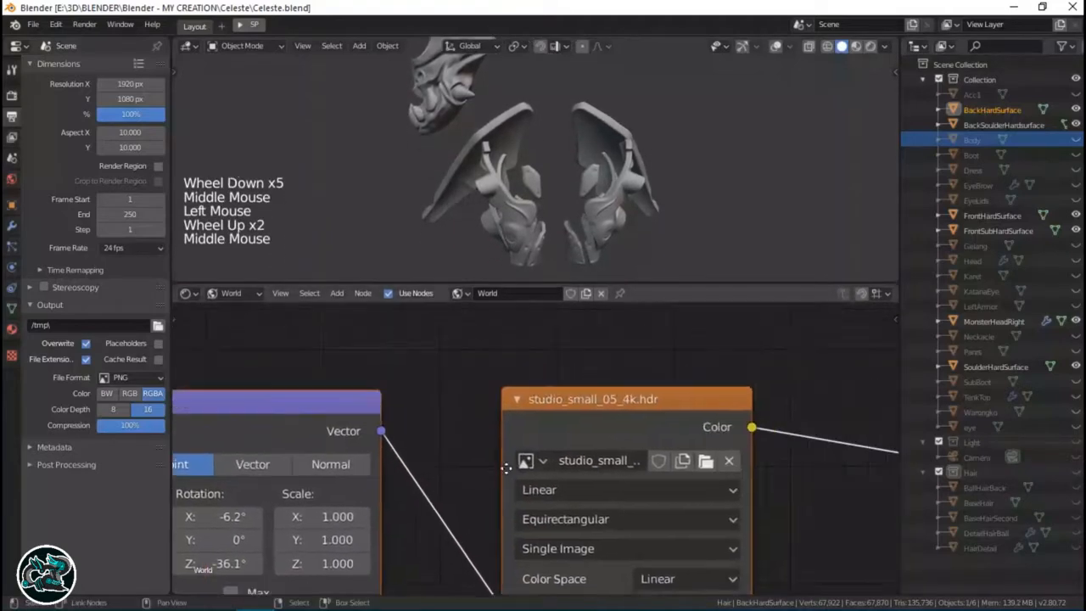
pyautogui.scroll(1, 539, 459)
pyautogui.scroll(3, 539, 459)
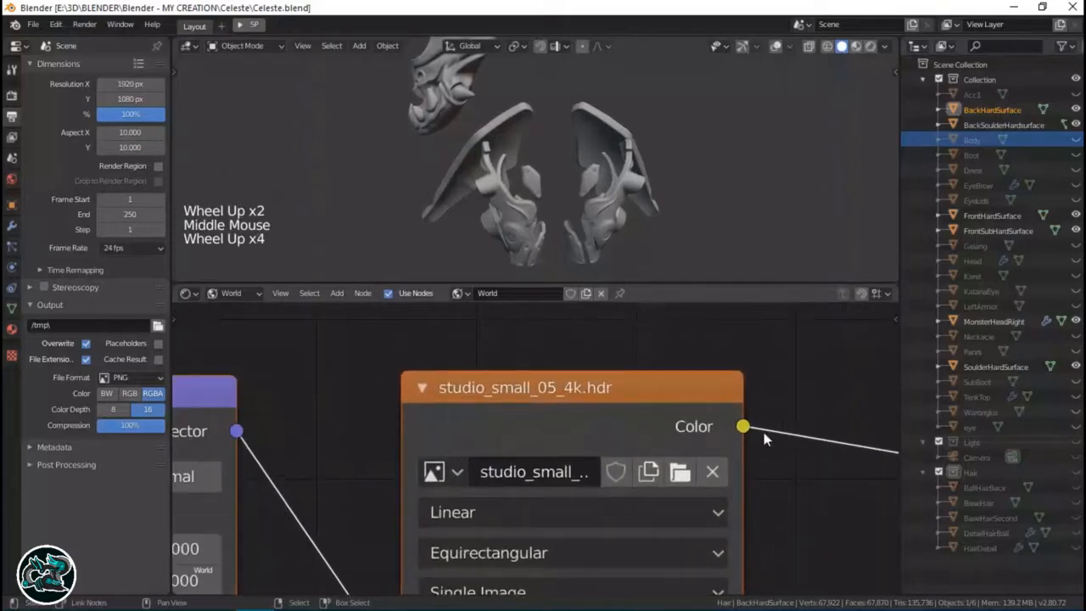
pyautogui.scroll(-7, 630, 429)
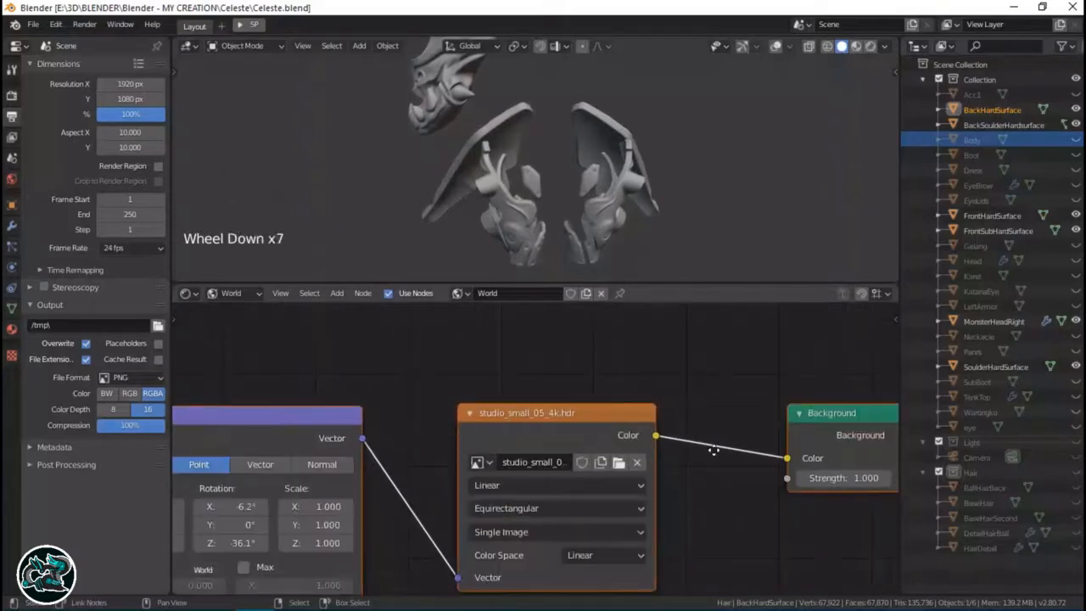
# Examine the World's Background node and its connection into the World Output surface.
pyautogui.moveTo(714, 450); pyautogui.dragTo(433, 452, button='middle')
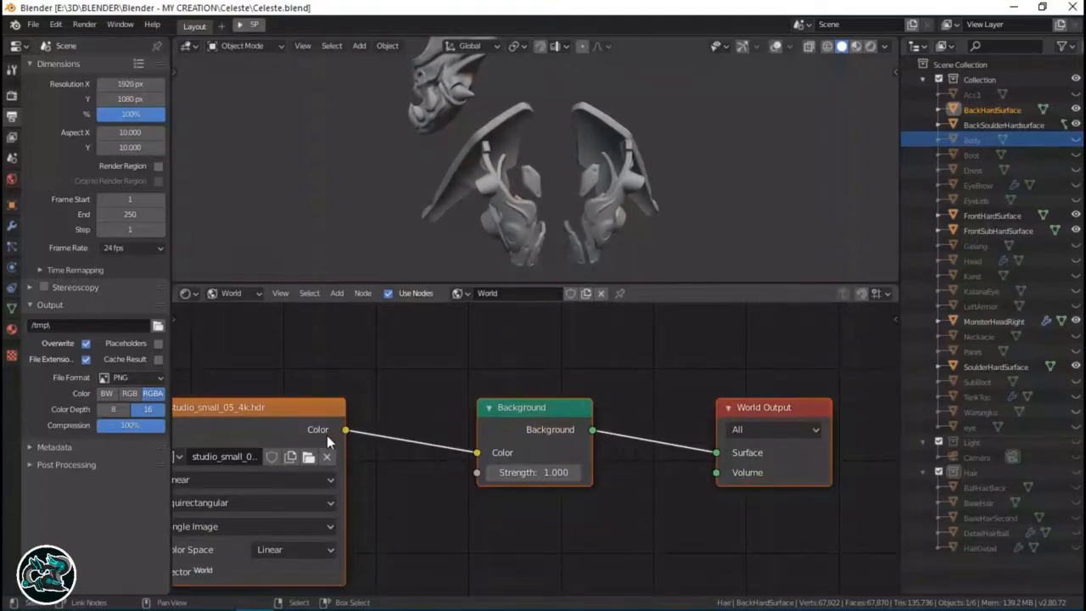
pyautogui.press('alt')
pyautogui.scroll(-8, 549, 433)
pyautogui.moveTo(592, 432); pyautogui.dragTo(721, 474, button='middle')
# Switch the shader node editor from World back to Object to show the BackHardSurface material network.
pyautogui.click(247, 291)
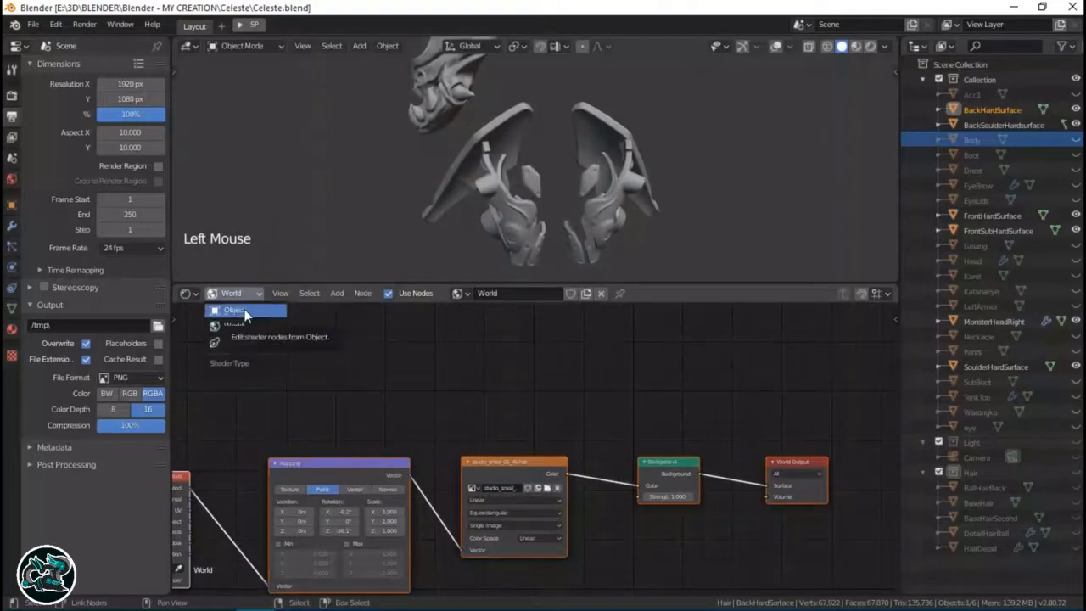
pyautogui.click(245, 313)
pyautogui.scroll(-7, 616, 407)
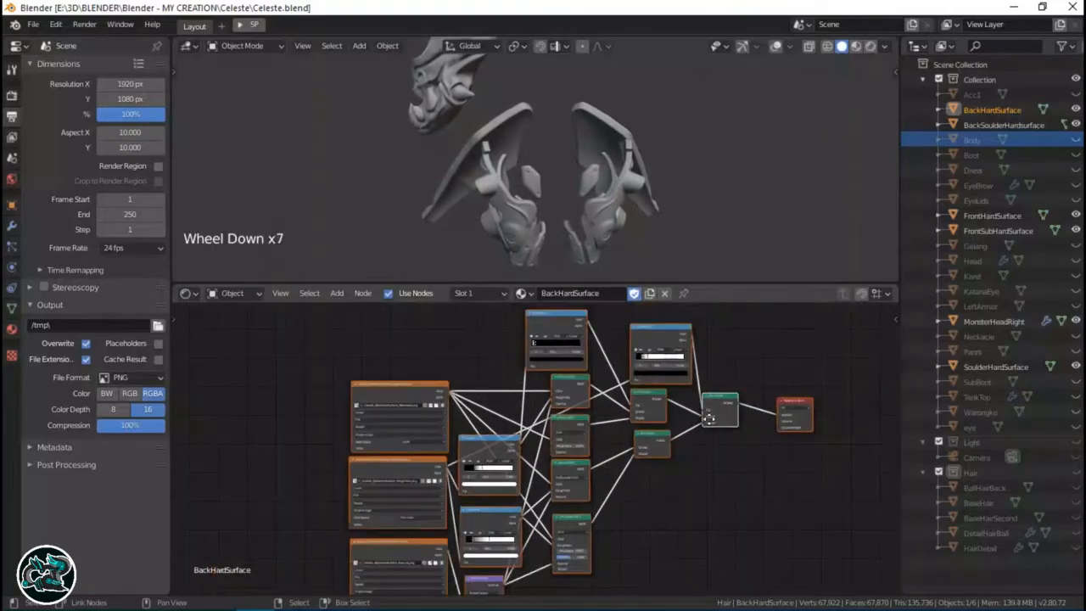
pyautogui.moveTo(616, 407); pyautogui.dragTo(704, 438, button='middle')
pyautogui.scroll(2, 626, 422)
pyautogui.scroll(6, 696, 421)
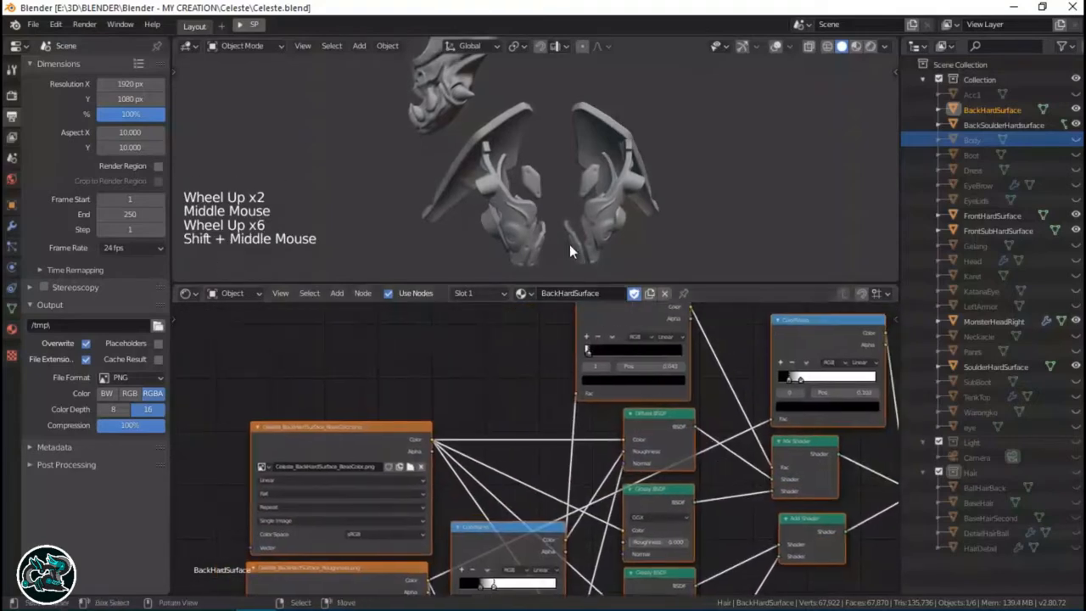
# Select the FrontHardSurface armor with the viewport overlays shown, and save the file.
pyautogui.rightClick(598, 231)
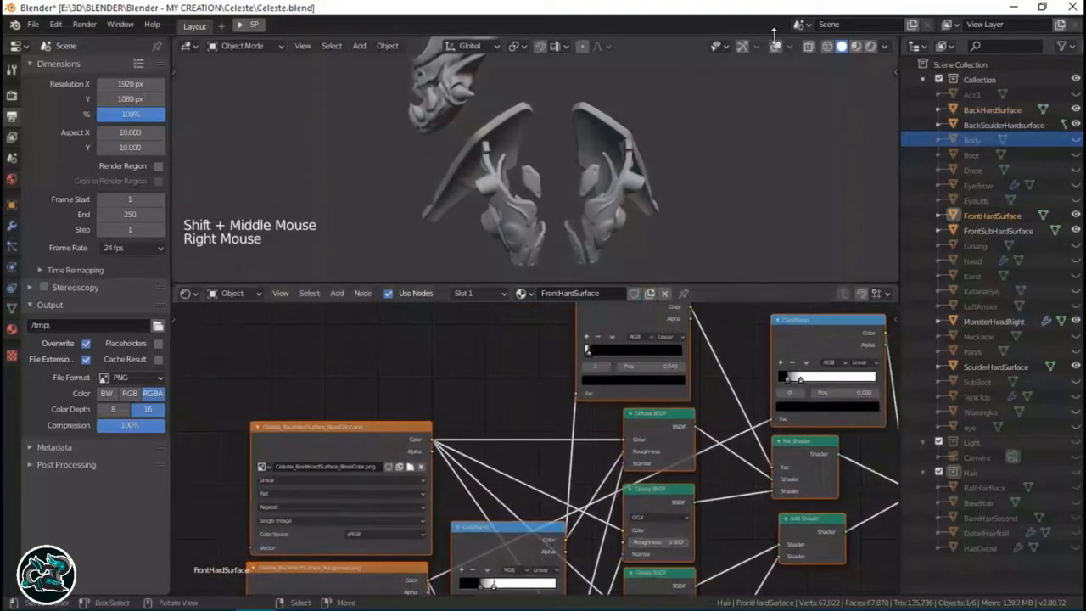
pyautogui.moveTo(723, 139); pyautogui.dragTo(650, 181, button='middle')
pyautogui.scroll(3, 592, 249)
pyautogui.scroll(-1, 878, 201)
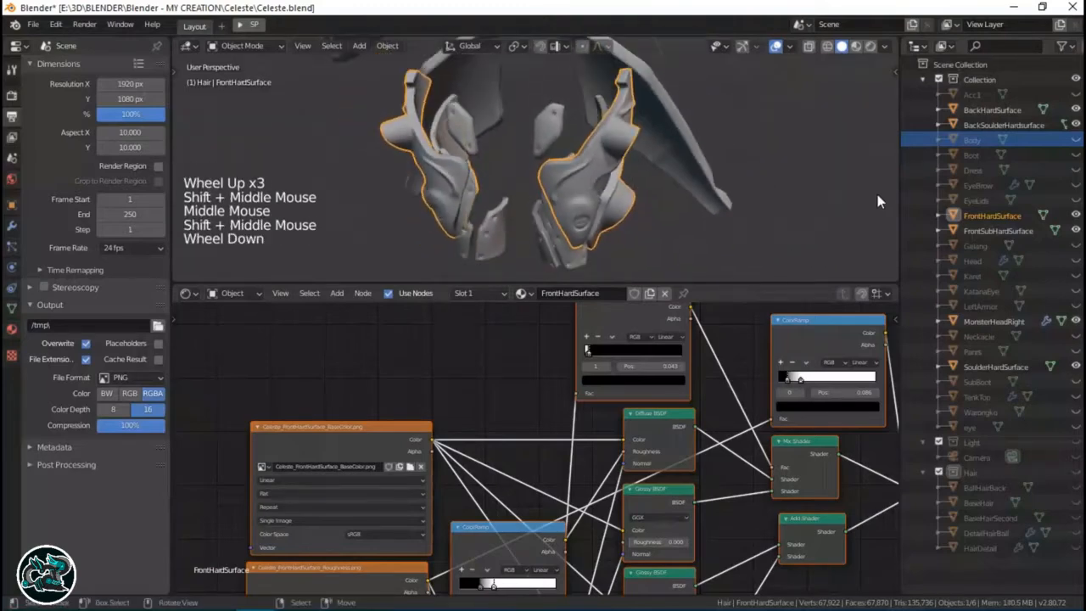
pyautogui.scroll(-6, 739, 190)
pyautogui.hotkey('ctrl', 's')
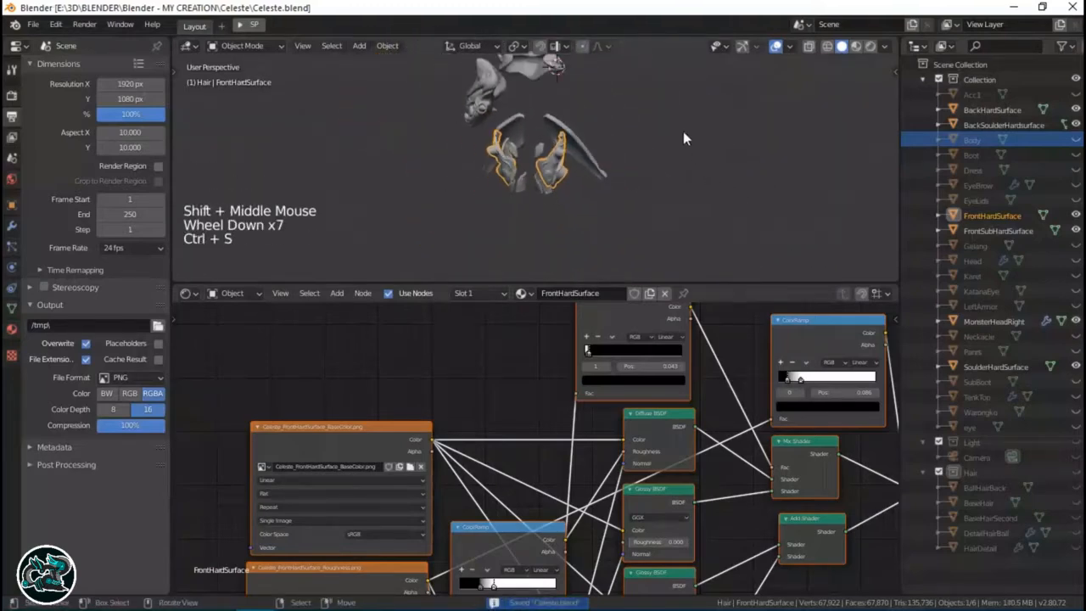
# Hide the overlays and preview all the armor pieces in rendered viewport shading.
pyautogui.keyDown('shift'); pyautogui.moveTo(683, 132); pyautogui.dragTo(699, 173, button='middle'); pyautogui.keyUp('shift')
pyautogui.scroll(2, 707, 122)
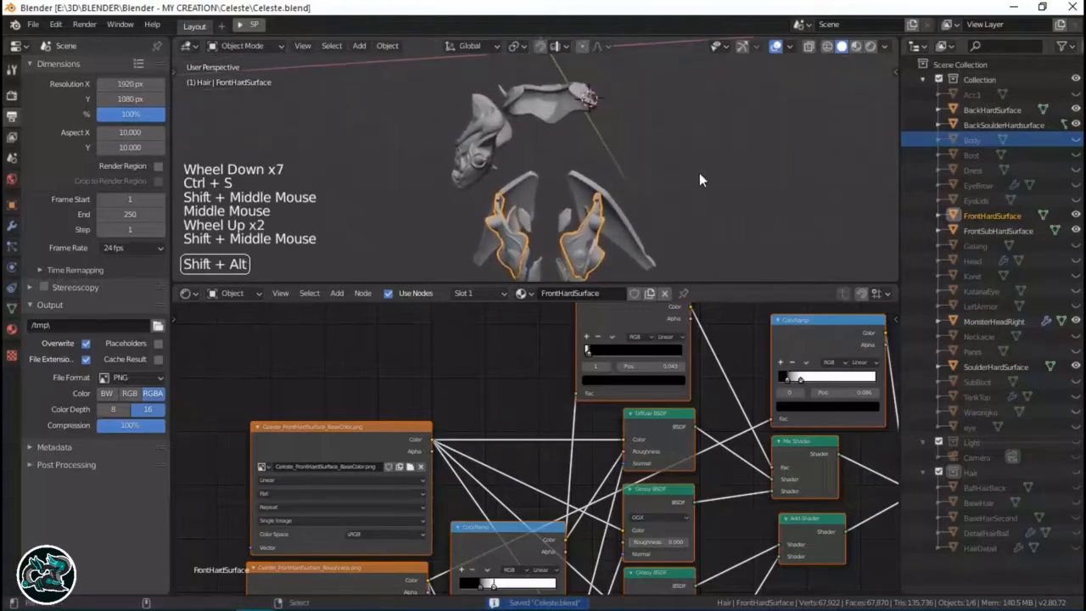
pyautogui.press('z')
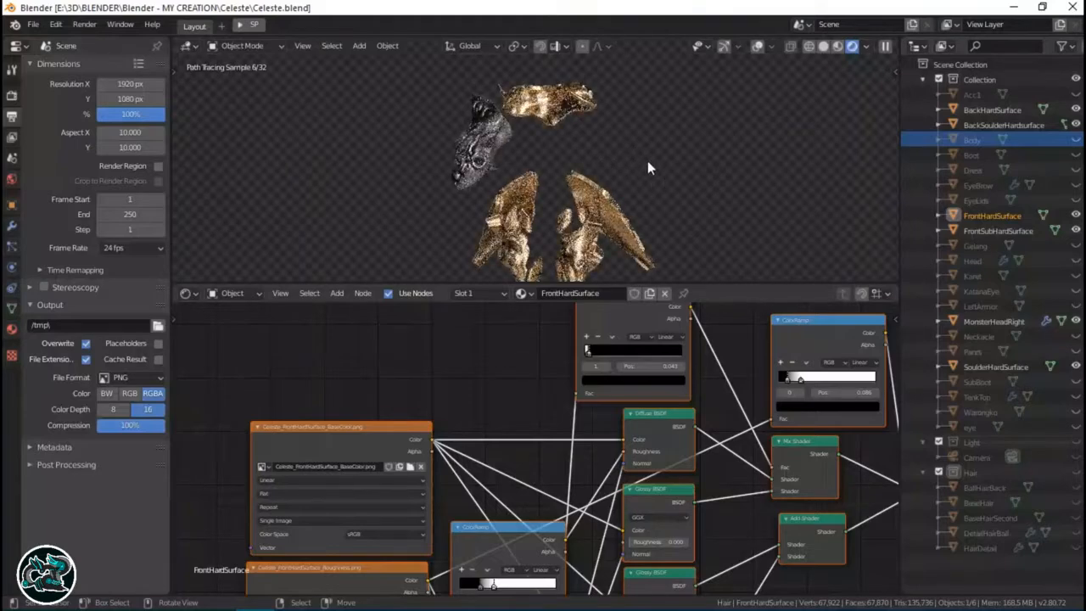
pyautogui.scroll(4, 648, 160)
pyautogui.keyDown('shift'); pyautogui.moveTo(632, 188); pyautogui.dragTo(674, 175, button='middle'); pyautogui.keyUp('shift')
pyautogui.scroll(-7, 679, 191)
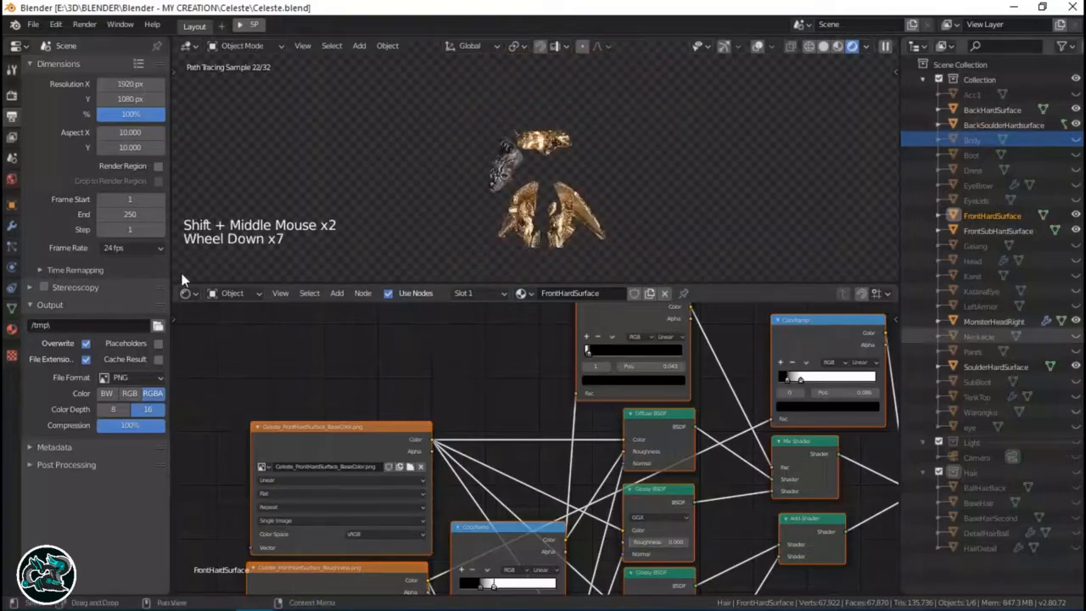
# Examine the rendered armor from the side and the gold shoulder piece up close, saving the file along the way.
pyautogui.moveTo(432, 208); pyautogui.dragTo(533, 220, button='middle')
pyautogui.scroll(5, 533, 219)
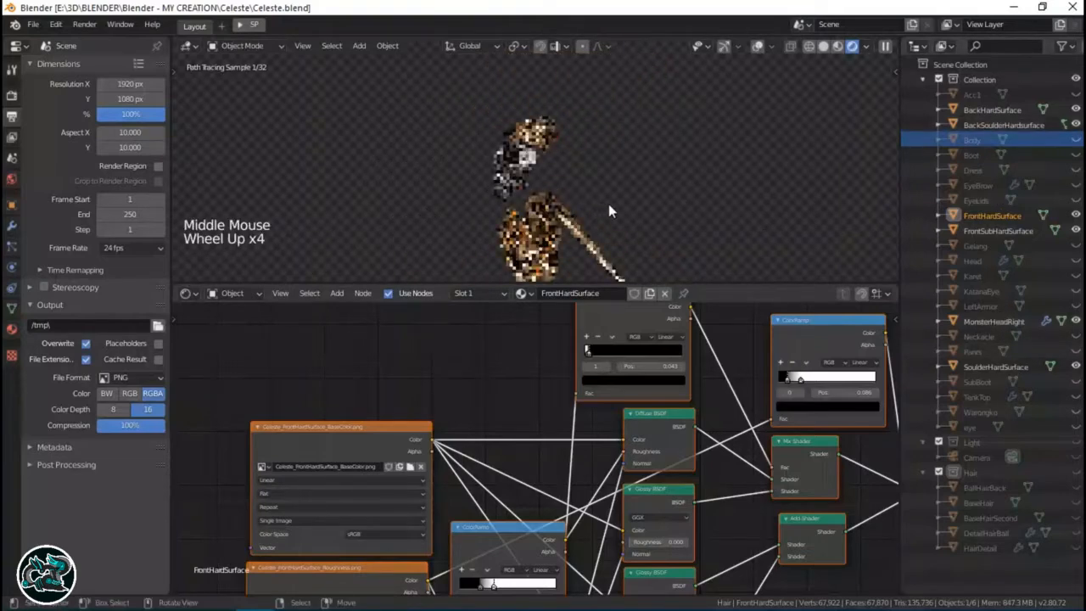
pyautogui.hotkey('ctrl', 's')
pyautogui.moveTo(608, 209); pyautogui.dragTo(604, 160, button='middle')
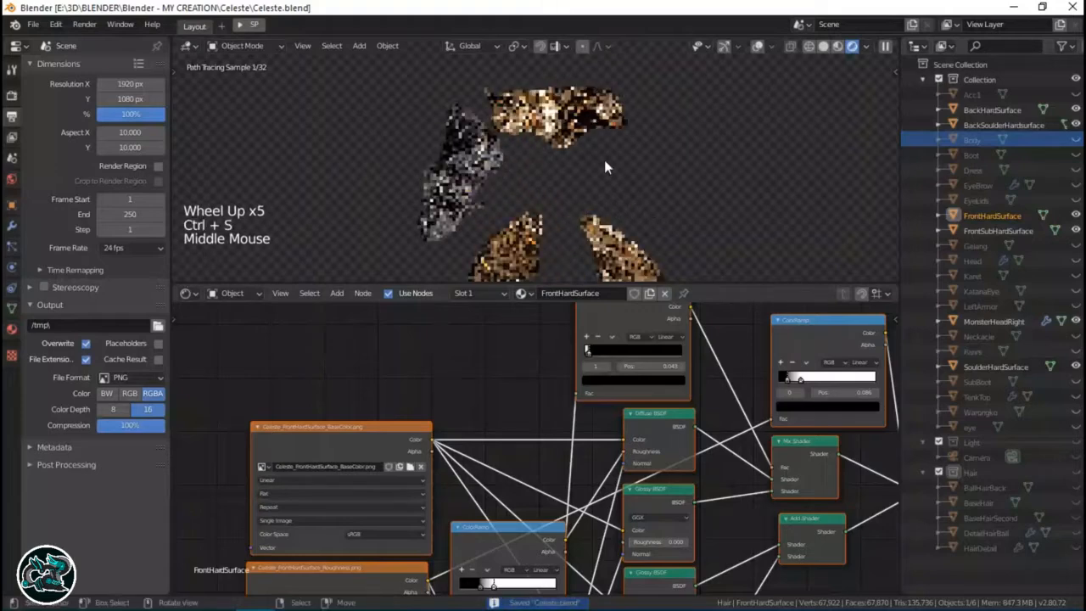
pyautogui.scroll(1, 598, 112)
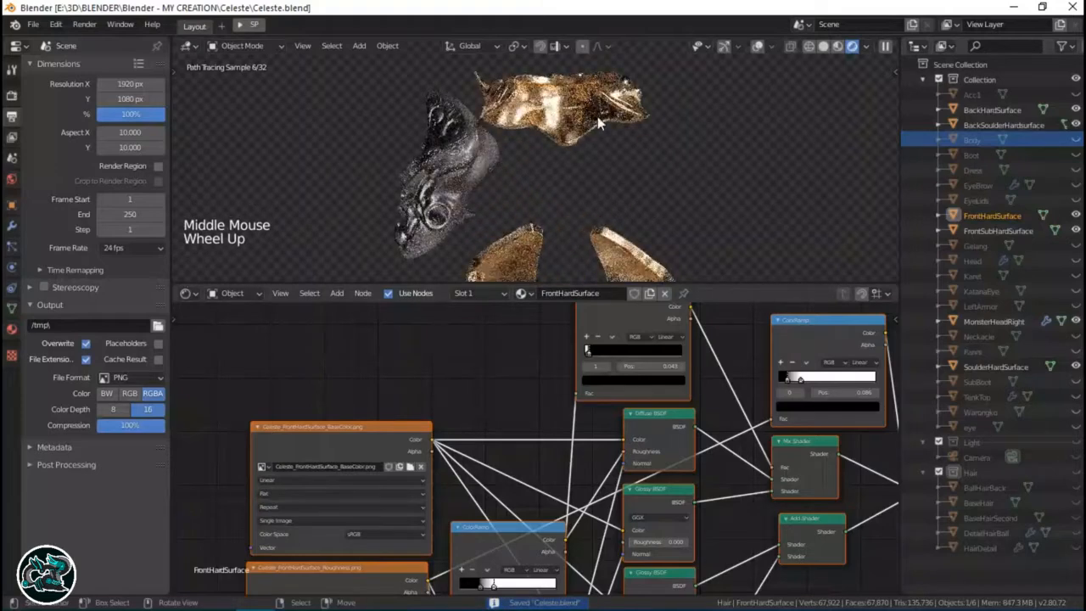
pyautogui.moveTo(594, 174)
pyautogui.keyDown('shift'); pyautogui.mouseDown(button='middle')
pyautogui.moveTo(591, 183)
pyautogui.moveTo(607, 169)
pyautogui.mouseUp(button='middle'); pyautogui.keyUp('shift')
pyautogui.scroll(4, 603, 166)
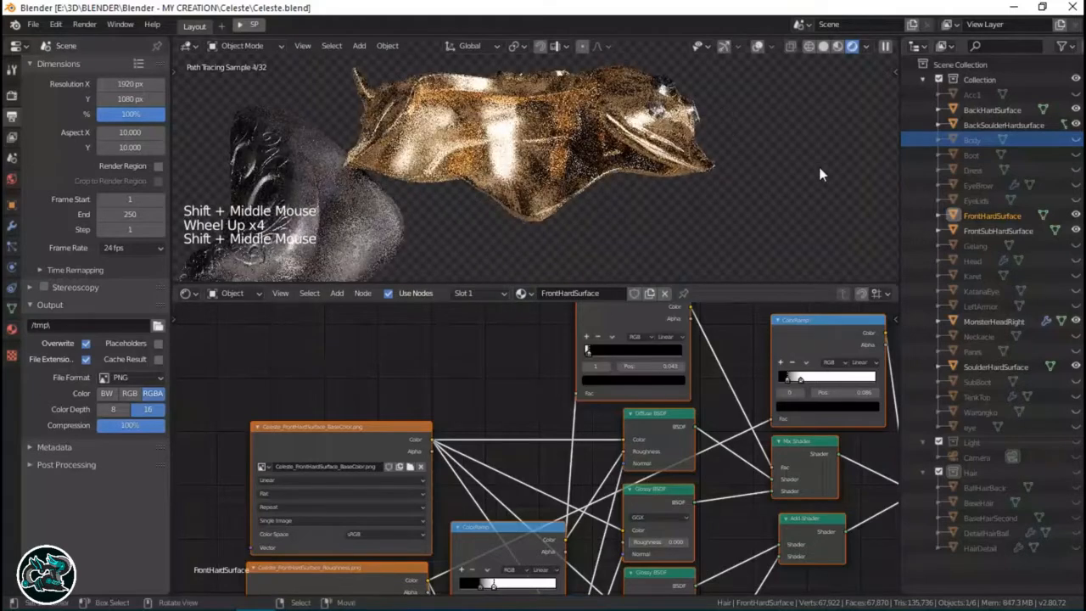
# Save the file and examine the armor's mesh topology in wireframe viewport shading.
pyautogui.press('z')
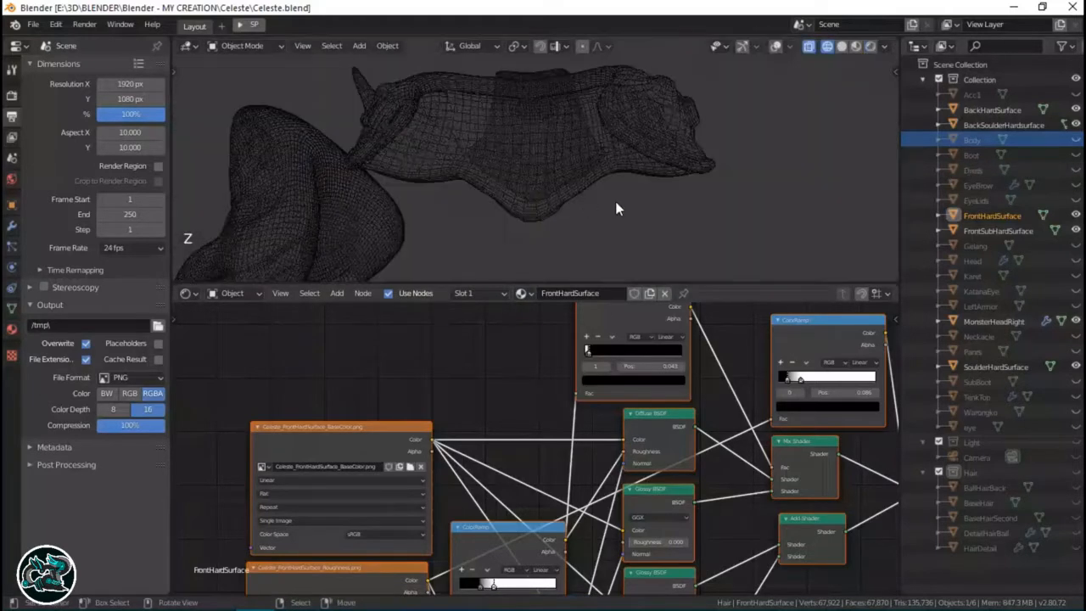
pyautogui.hotkey('ctrl', 's')
pyautogui.moveTo(633, 207)
pyautogui.keyDown('shift'); pyautogui.mouseDown(button='middle')
pyautogui.moveTo(610, 164)
pyautogui.moveTo(628, 191)
pyautogui.moveTo(566, 186)
pyautogui.mouseUp(button='middle'); pyautogui.keyUp('shift')
pyautogui.scroll(-7, 610, 163)
pyautogui.scroll(6, 631, 194)
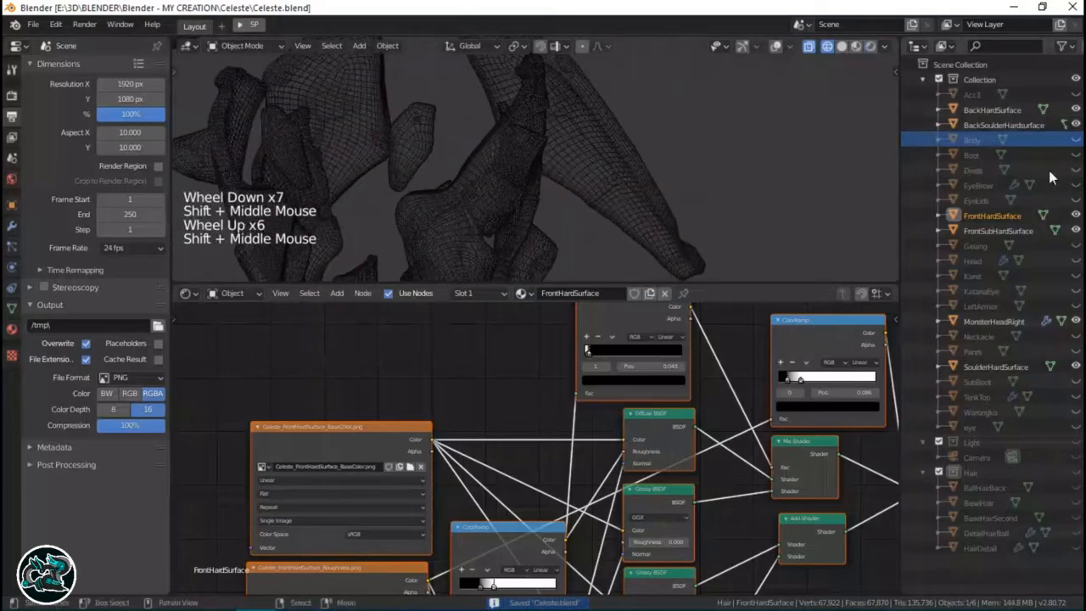
# Return the viewport to solid shading and hide every armor piece except FrontHardSurface.
pyautogui.press('z')
pyautogui.moveTo(1076, 110); pyautogui.dragTo(1076, 367)
pyautogui.moveTo(1076, 215); pyautogui.dragTo(1076, 231)
pyautogui.scroll(-4, 509, 185)
pyautogui.moveTo(509, 185)
pyautogui.keyDown('shift'); pyautogui.mouseDown(button='middle')
pyautogui.moveTo(539, 194)
pyautogui.moveTo(580, 160)
pyautogui.moveTo(586, 203)
pyautogui.mouseUp(button='middle'); pyautogui.keyUp('shift')
pyautogui.rightClick(539, 199)
pyautogui.click(1076, 216)
pyautogui.click(1076, 216)
pyautogui.click(1076, 231)
pyautogui.scroll(4, 572, 172)
# Turn off the viewport overlays and X-ray display, and save the file.
pyautogui.click(775, 46)
pyautogui.click(809, 46)
pyautogui.scroll(-2, 635, 158)
pyautogui.scroll(3, 589, 189)
pyautogui.scroll(-9, 584, 443)
pyautogui.moveTo(583, 443); pyautogui.dragTo(549, 413, button='middle')
pyautogui.hotkey('ctrl', 's')
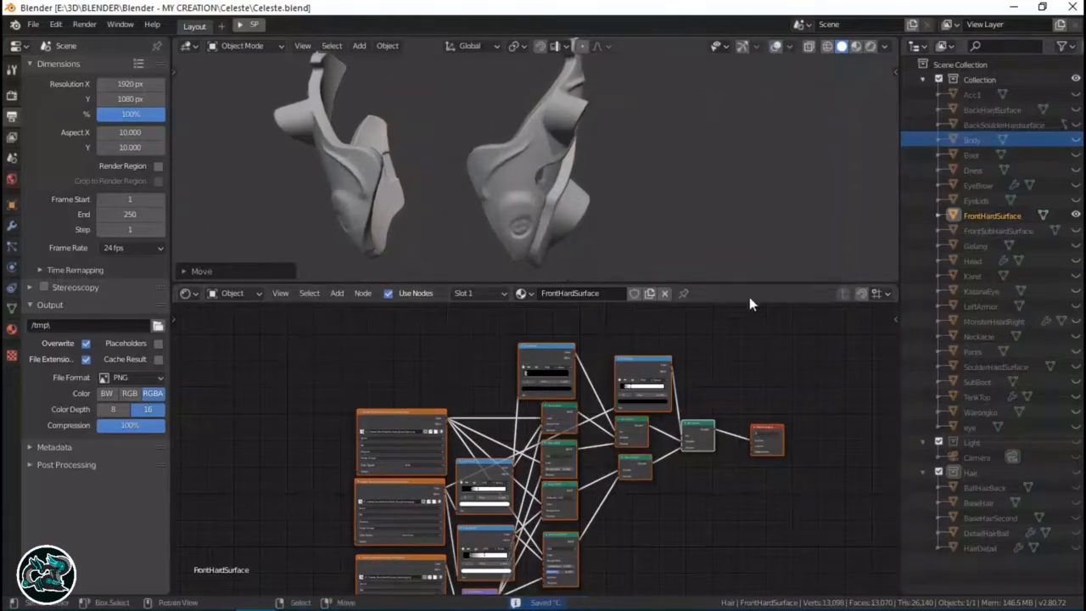
# Examine the BaseColor, Roughness and Normal image texture nodes of the FrontHardSurface material and their outgoing links.
pyautogui.scroll(6, 484, 432)
pyautogui.keyDown('shift'); pyautogui.moveTo(484, 431); pyautogui.dragTo(493, 420, button='middle'); pyautogui.keyUp('shift')
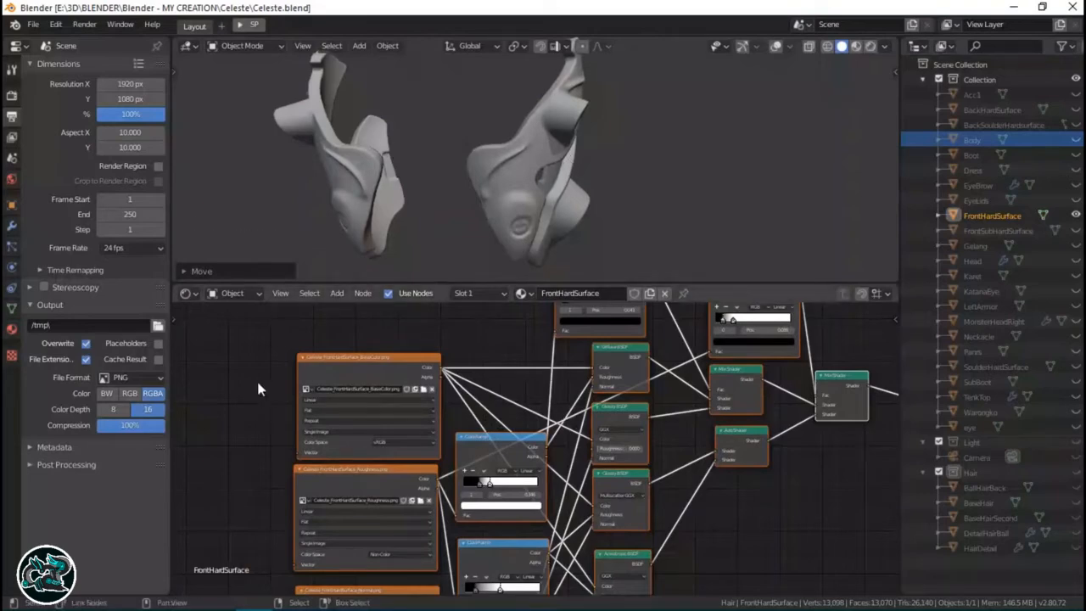
pyautogui.scroll(5, 429, 408)
pyautogui.moveTo(307, 353); pyautogui.dragTo(535, 387, button='middle')
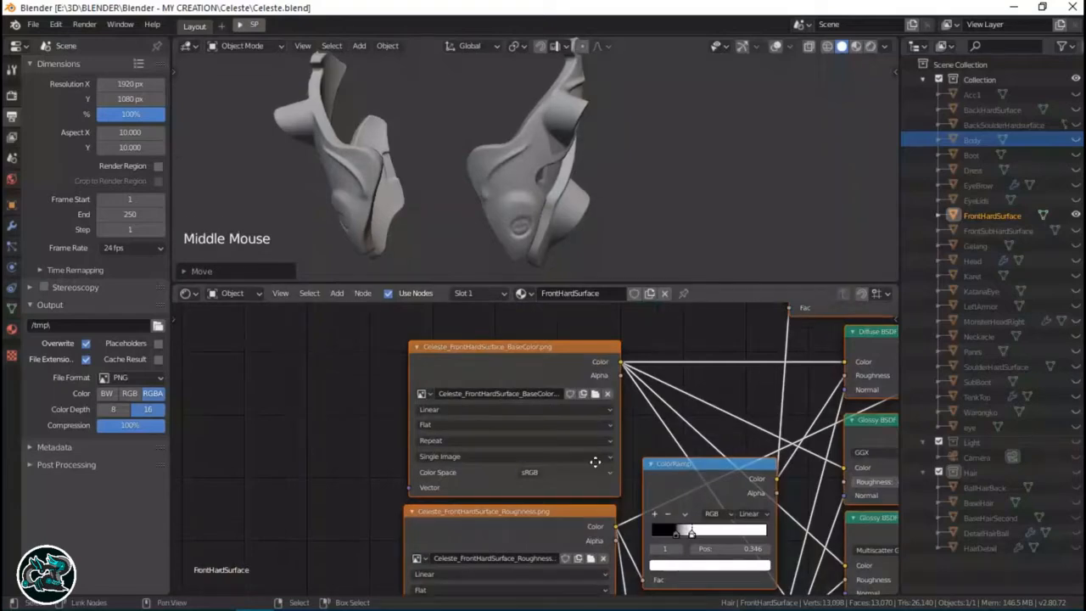
pyautogui.moveTo(596, 461); pyautogui.dragTo(563, 441, button='middle')
pyautogui.moveTo(616, 465); pyautogui.dragTo(447, 482, button='middle')
pyautogui.scroll(-5, 449, 465)
pyautogui.moveTo(453, 445); pyautogui.dragTo(578, 451, button='middle')
pyautogui.scroll(7, 517, 414)
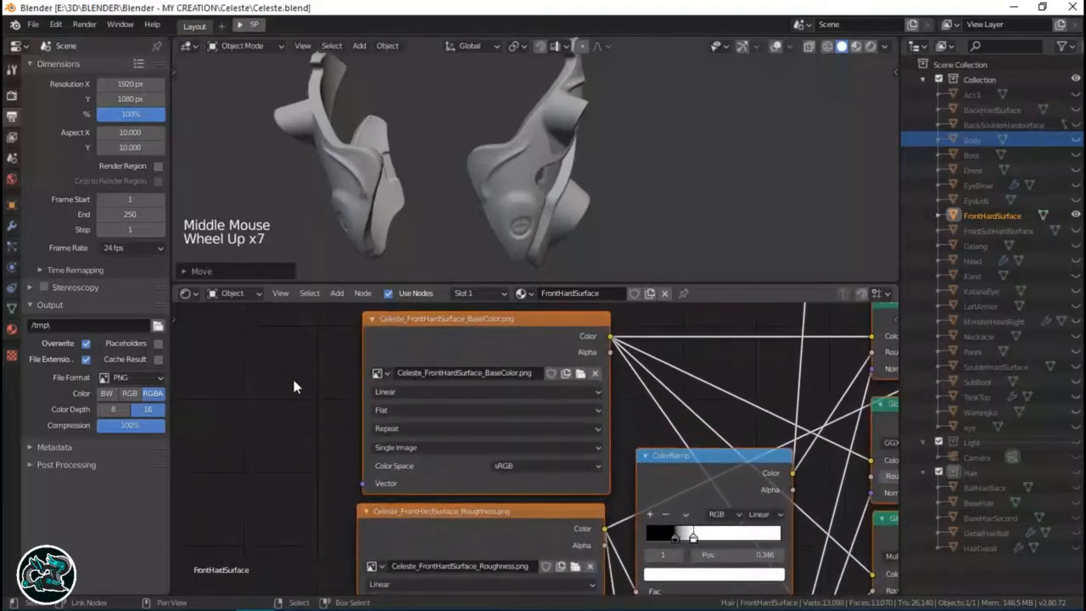
pyautogui.moveTo(505, 340); pyautogui.dragTo(448, 343, button='middle')
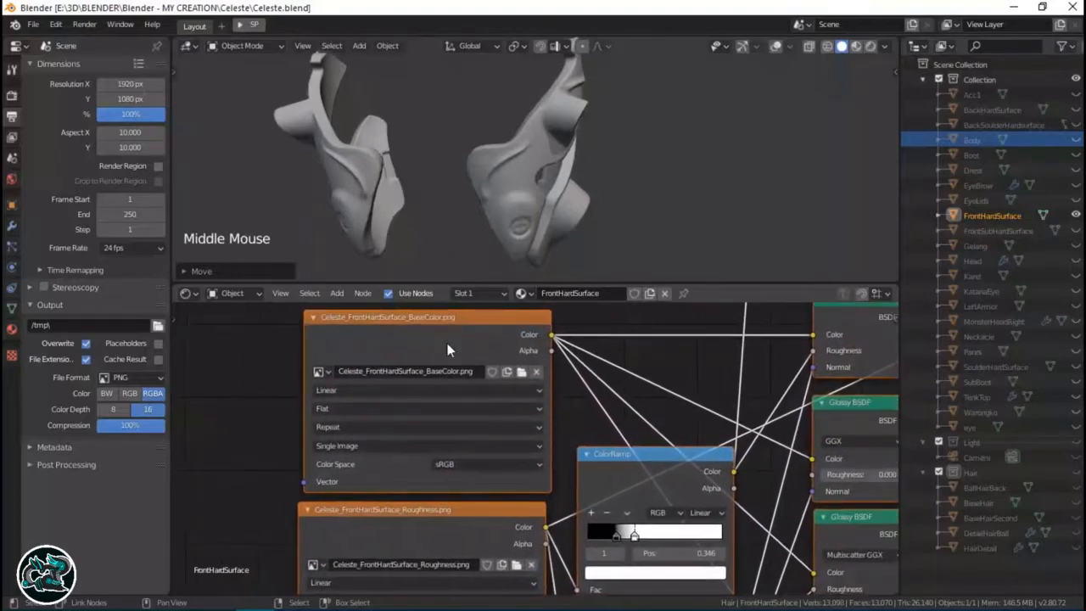
pyautogui.scroll(6, 443, 358)
pyautogui.moveTo(481, 438); pyautogui.dragTo(483, 411, button='middle')
pyautogui.moveTo(511, 549); pyautogui.dragTo(518, 316, button='middle')
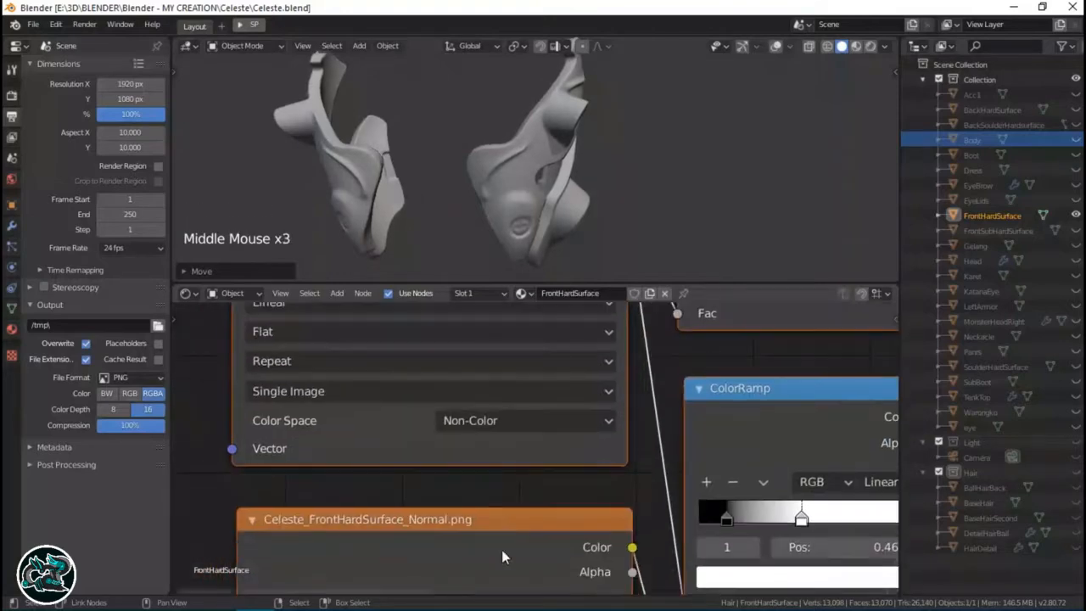
pyautogui.moveTo(390, 562); pyautogui.dragTo(399, 439, button='middle')
# Set the color space of the Celeste_FrontHardSurface_BaseColor.png texture node to sRGB.
pyautogui.scroll(-8, 628, 396)
pyautogui.moveTo(628, 429); pyautogui.dragTo(604, 610, button='middle')
pyautogui.moveTo(530, 421); pyautogui.dragTo(531, 477, button='middle')
pyautogui.scroll(5, 532, 484)
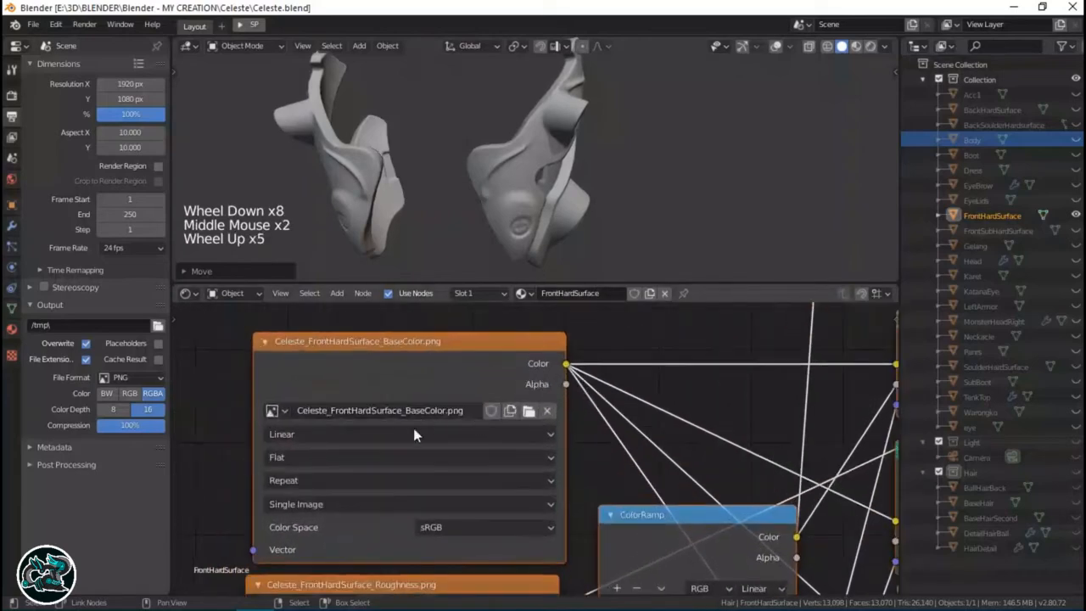
pyautogui.click(463, 532)
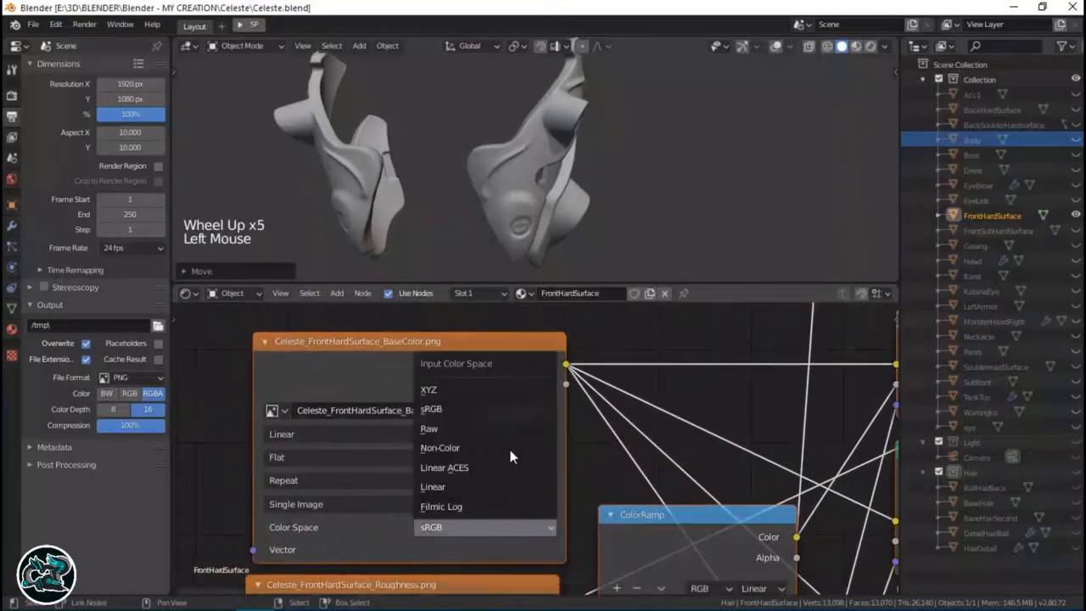
pyautogui.click(482, 409)
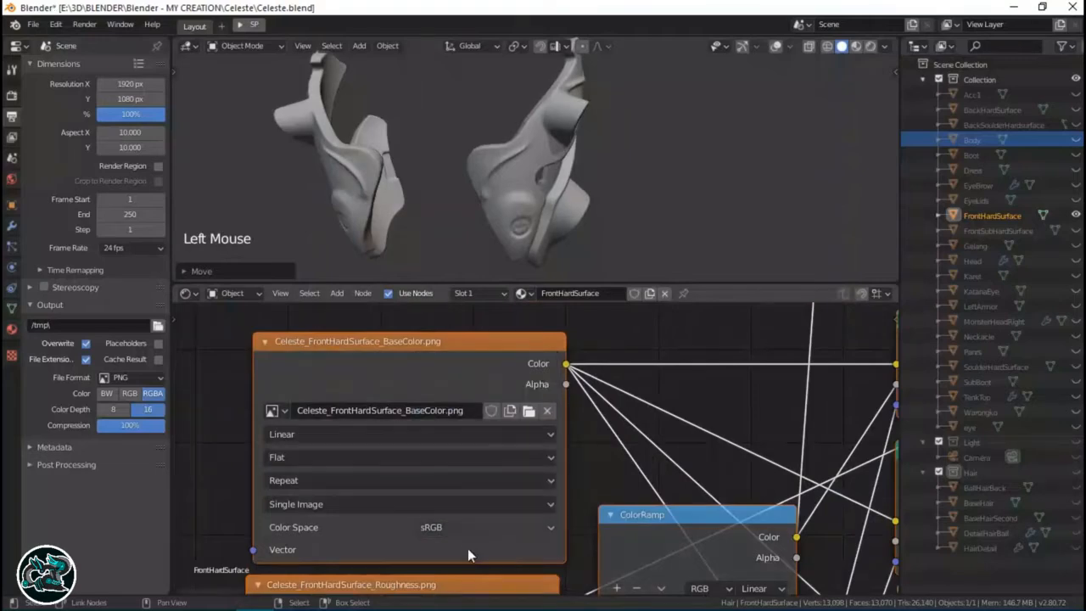
# Review the color space options of the Celeste_FrontHardSurface_Roughness.png texture node and dismiss them without choosing one.
pyautogui.moveTo(467, 548); pyautogui.dragTo(470, 397, button='middle')
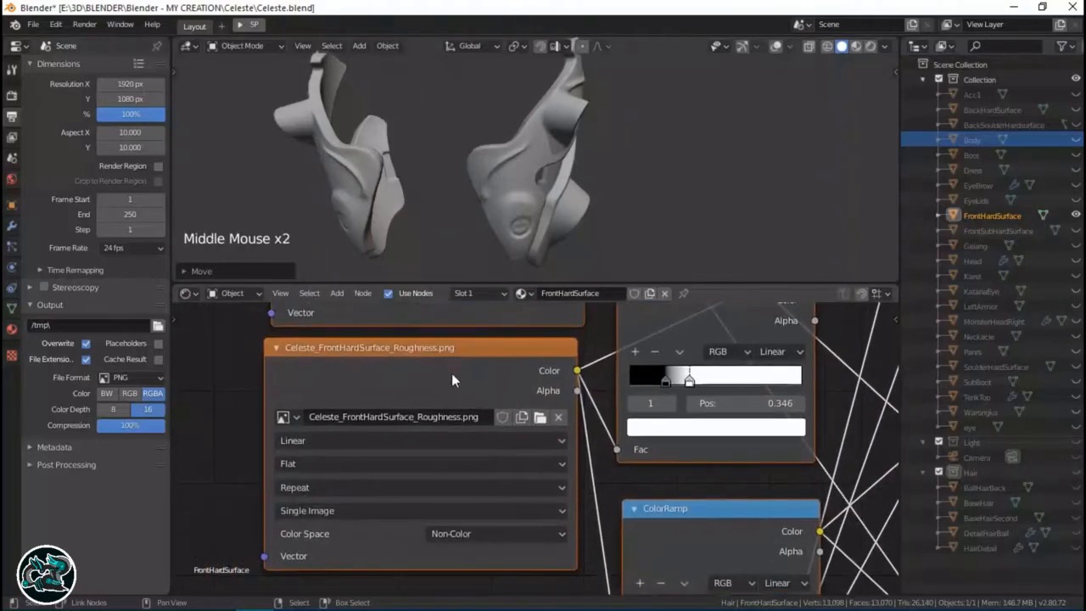
pyautogui.moveTo(523, 530); pyautogui.dragTo(534, 500, button='middle')
pyautogui.click(534, 501)
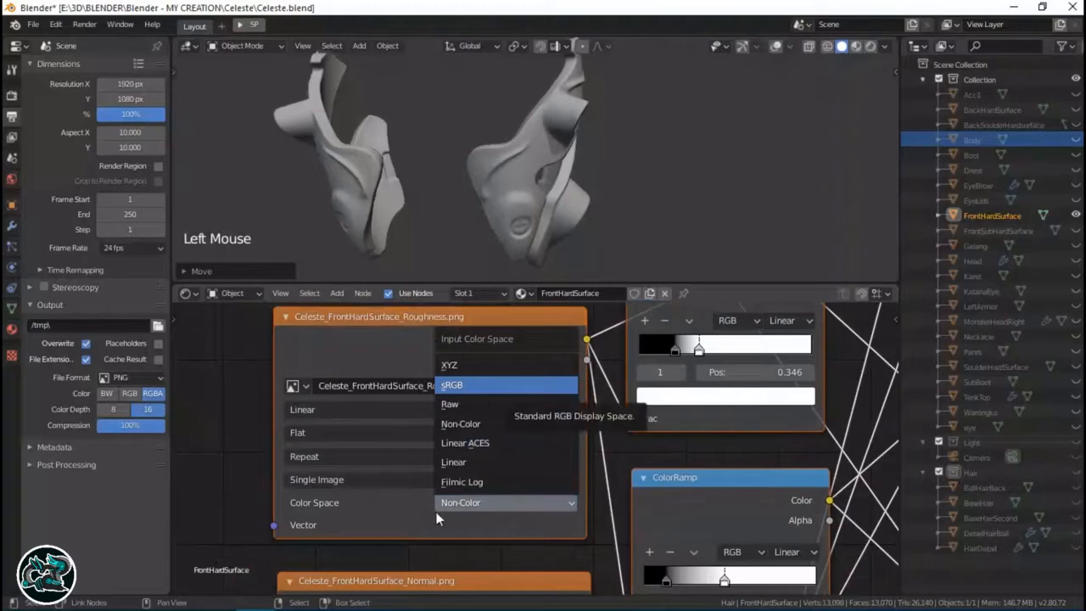
pyautogui.rightClick(367, 530)
# Compare the color space settings of the Roughness and Normal texture nodes and check the link into the Normal Map node.
pyautogui.moveTo(432, 474); pyautogui.dragTo(392, 403, button='middle')
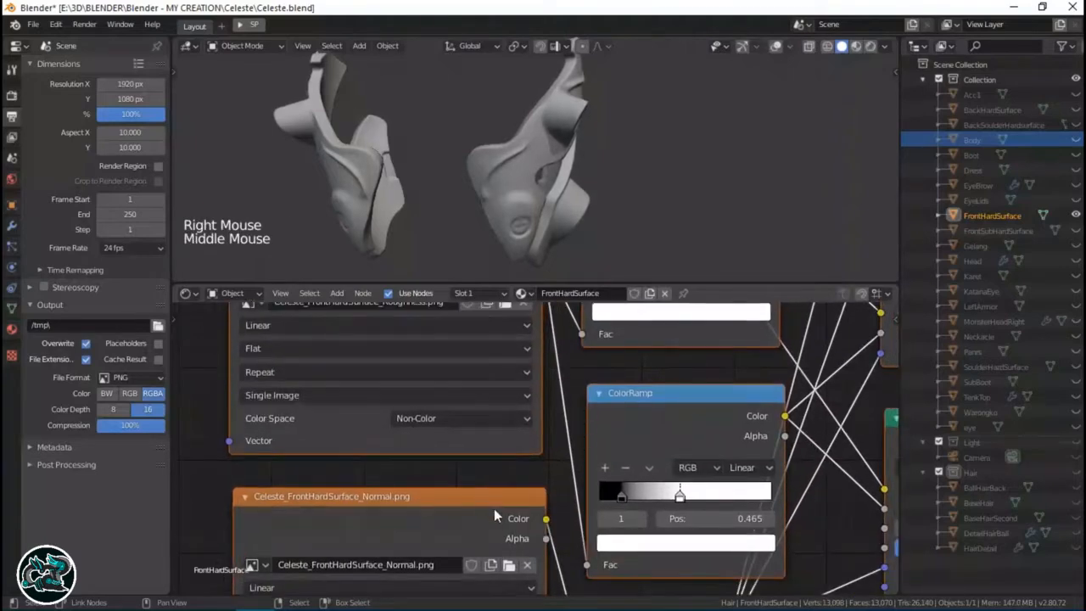
pyautogui.moveTo(494, 508); pyautogui.dragTo(519, 444, button='middle')
pyautogui.moveTo(540, 490); pyautogui.dragTo(494, 434, button='middle')
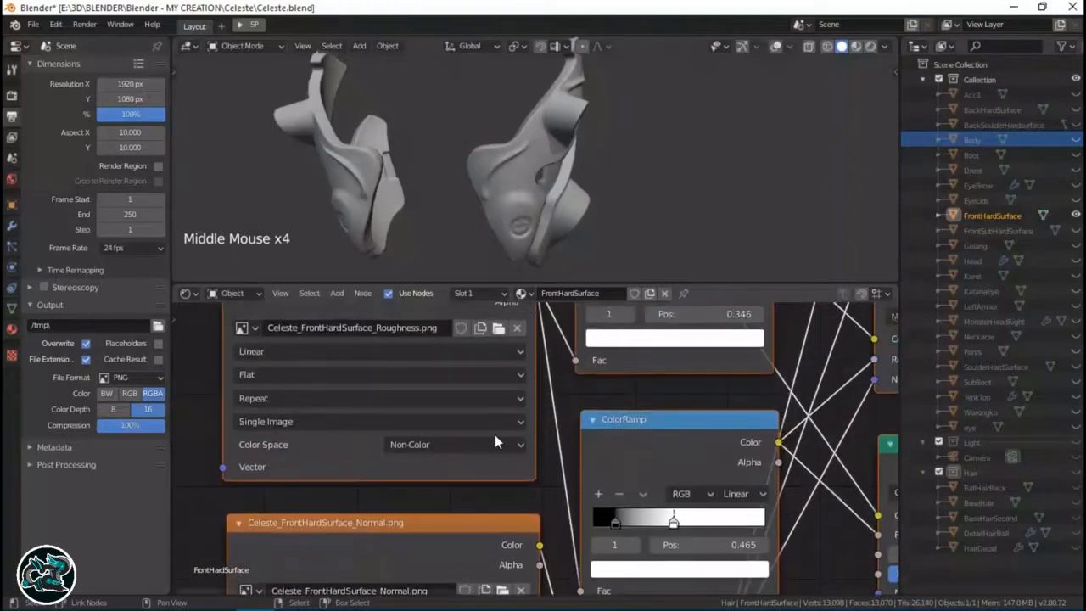
pyautogui.moveTo(592, 516); pyautogui.dragTo(577, 407, button='middle')
pyautogui.moveTo(540, 509); pyautogui.dragTo(562, 378, button='middle')
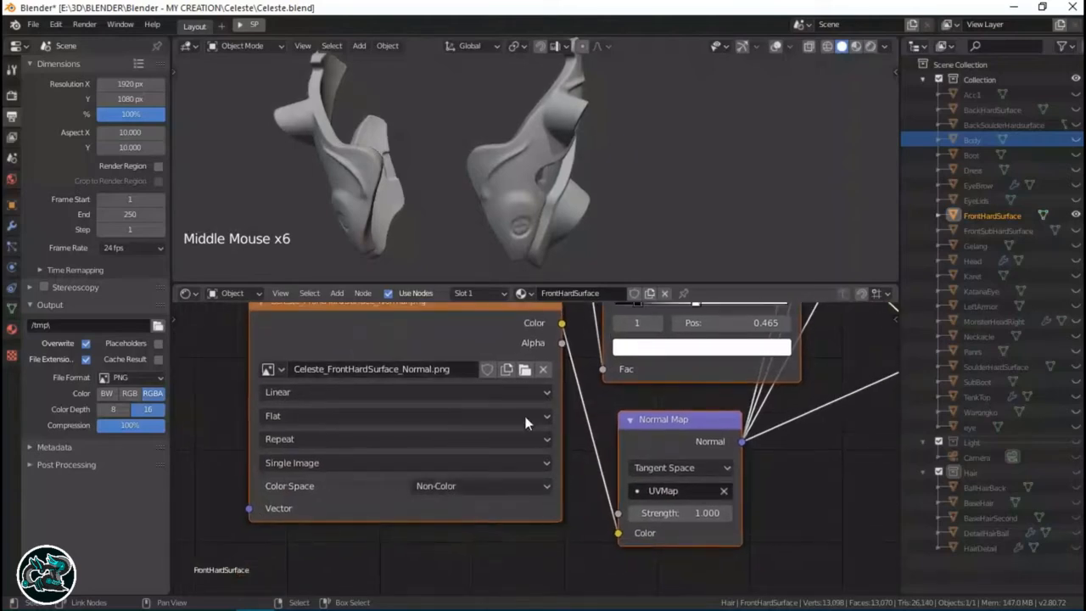
pyautogui.moveTo(536, 449); pyautogui.dragTo(540, 594, button='middle')
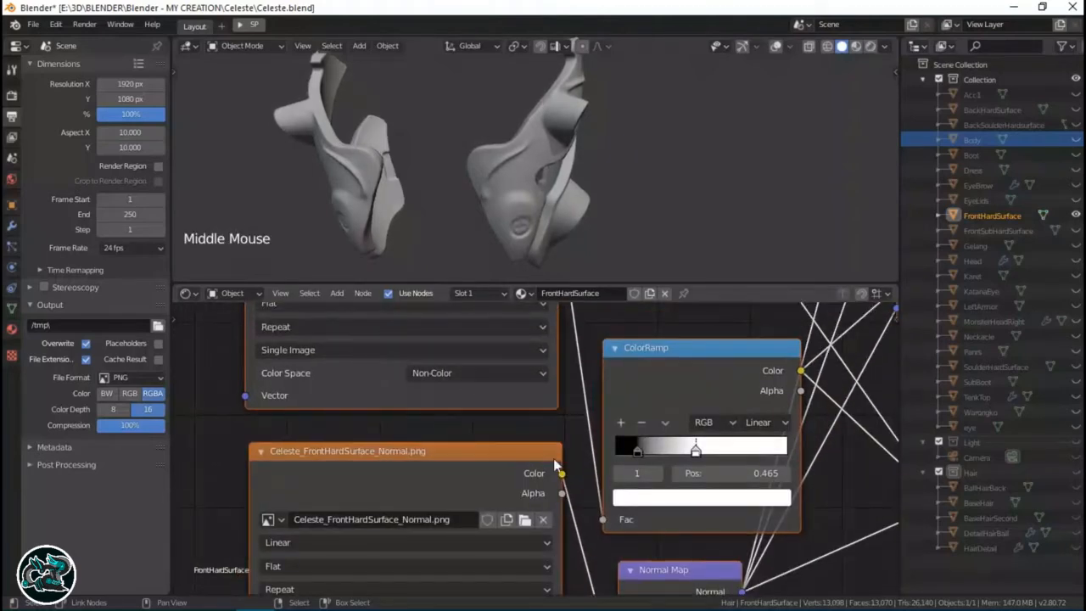
pyautogui.moveTo(492, 458); pyautogui.dragTo(488, 372, button='middle')
# Trace the texture, ColorRamp and Normal Map links into the material's Diffuse, Glossy and anisotropic shader nodes.
pyautogui.moveTo(707, 408); pyautogui.dragTo(454, 415, button='middle')
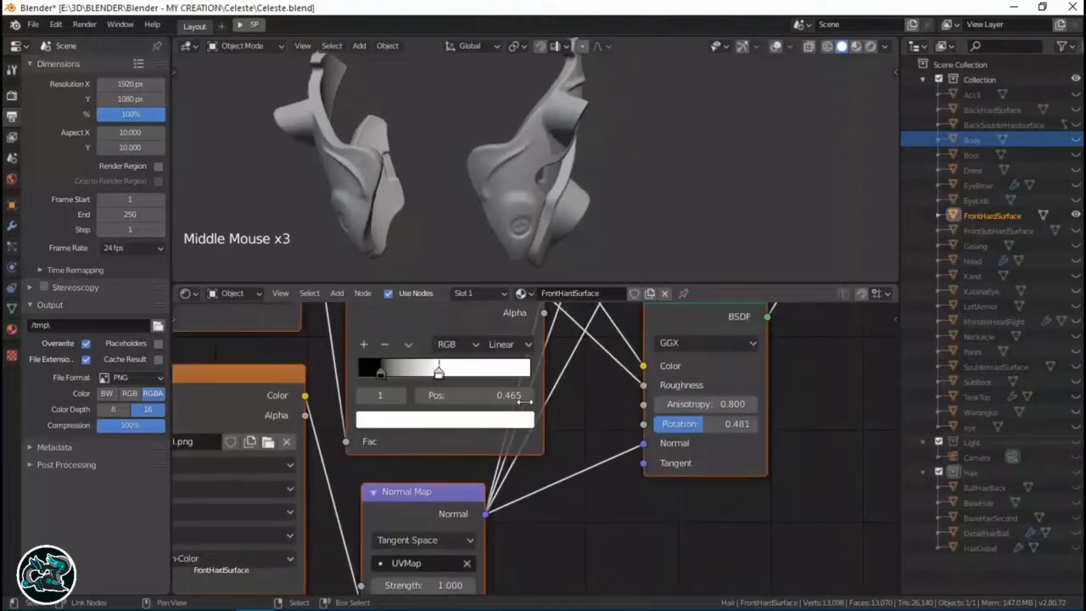
pyautogui.scroll(-5, 524, 398)
pyautogui.moveTo(528, 416); pyautogui.dragTo(556, 586, button='middle')
pyautogui.moveTo(619, 421); pyautogui.dragTo(625, 519, button='middle')
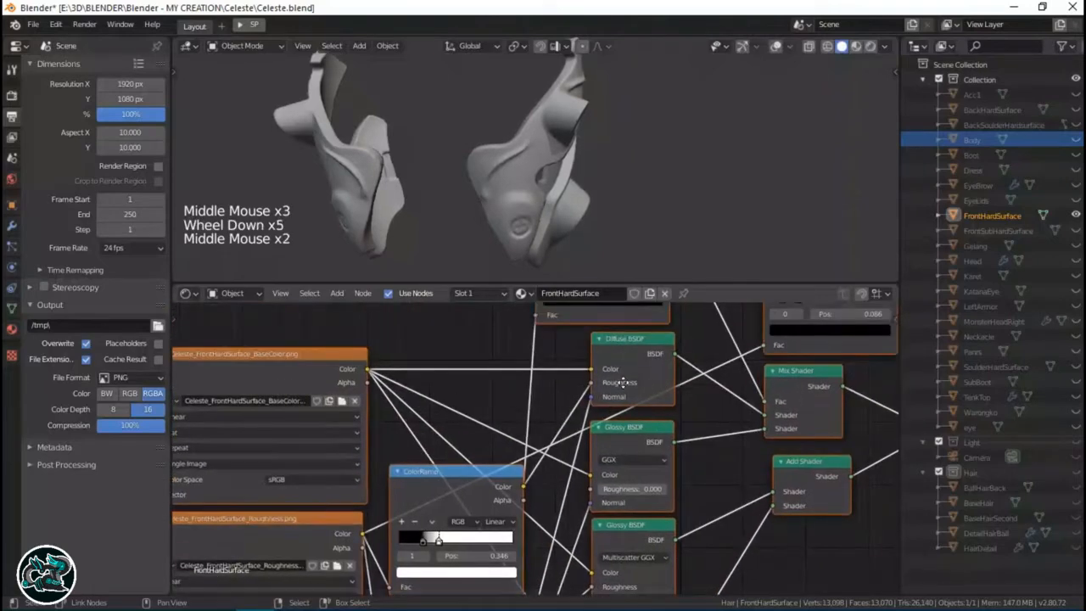
pyautogui.moveTo(625, 381); pyautogui.dragTo(615, 509, button='middle')
pyautogui.scroll(-7, 553, 448)
pyautogui.scroll(1, 616, 509)
pyautogui.scroll(6, 613, 498)
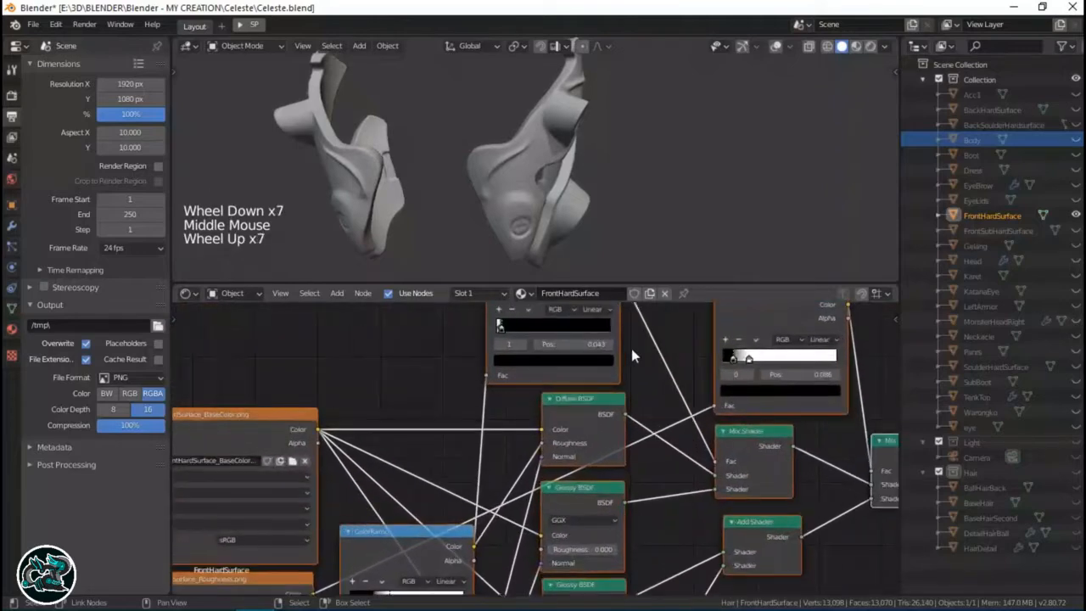
pyautogui.scroll(4, 592, 522)
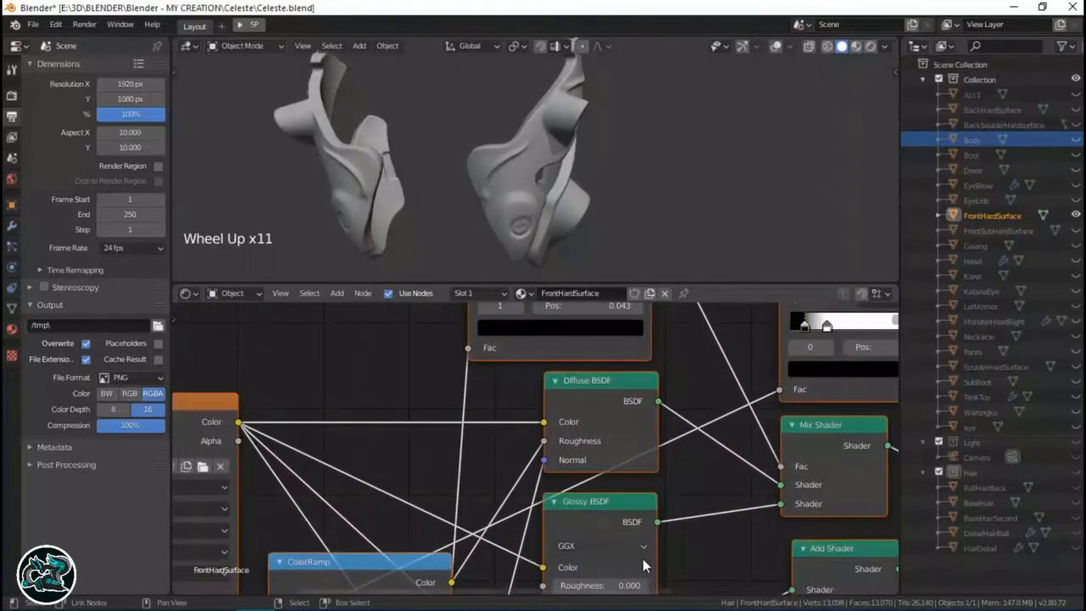
# Examine the Diffuse BSDF node and its links into the first Mix Shader of the FrontHardSurface material.
pyautogui.moveTo(643, 559); pyautogui.dragTo(529, 414, button='middle')
pyautogui.scroll(-5, 547, 455)
pyautogui.scroll(2, 544, 381)
pyautogui.scroll(2, 528, 414)
pyautogui.scroll(4, 529, 414)
pyautogui.moveTo(472, 378); pyautogui.dragTo(514, 472, button='middle')
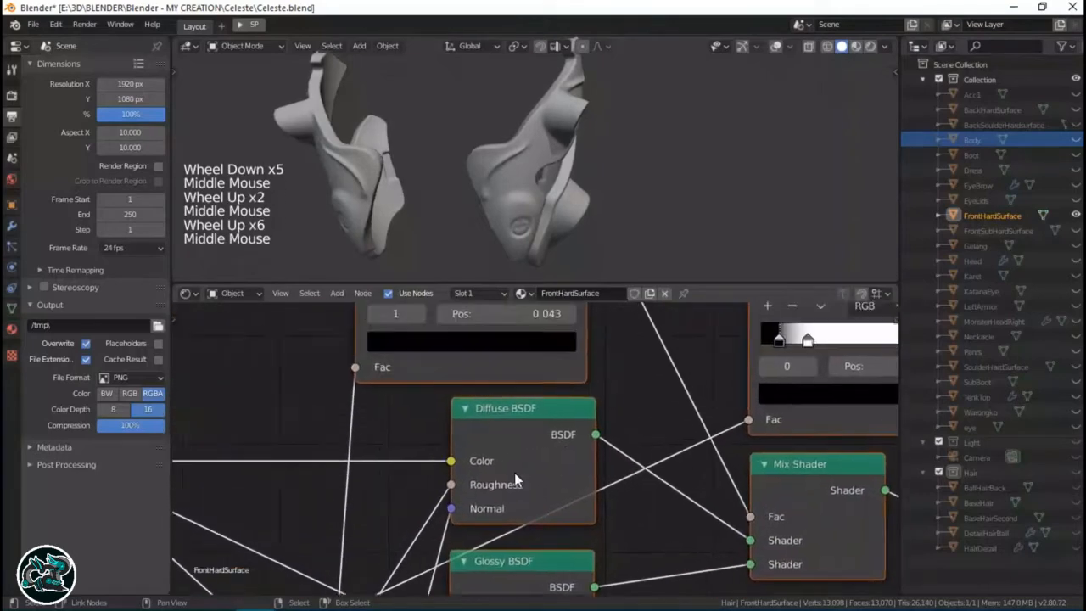
pyautogui.scroll(4, 515, 472)
pyautogui.scroll(-6, 538, 524)
pyautogui.moveTo(538, 525); pyautogui.dragTo(559, 395, button='middle')
pyautogui.scroll(-4, 559, 396)
pyautogui.scroll(-1, 554, 407)
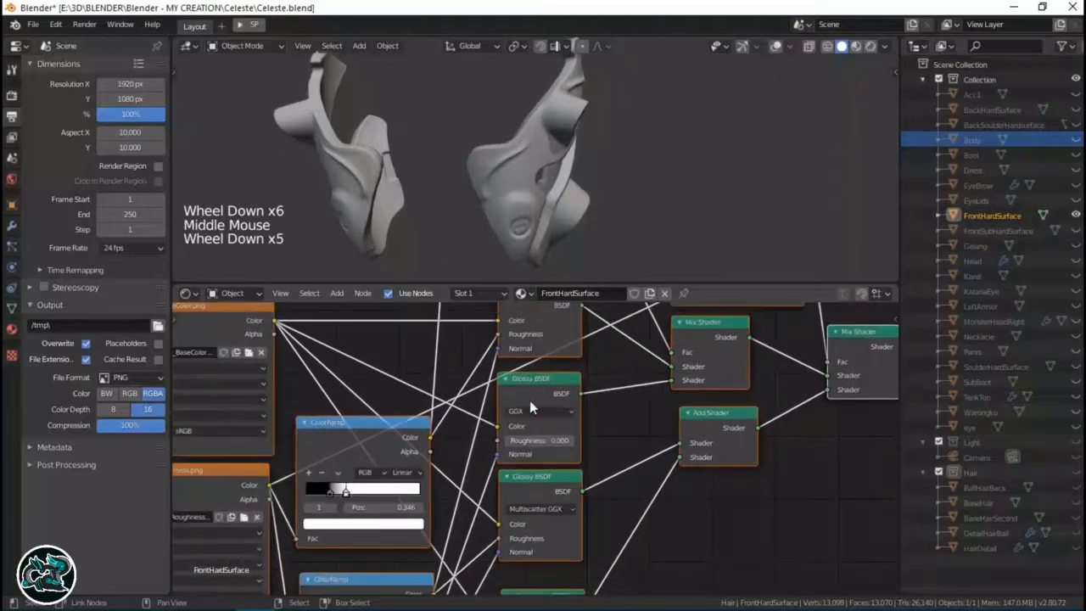
# Inspect the Multiscatter GGX Glossy BSDF and the Anisotropic BSDF nodes, including their color, roughness and normal inputs.
pyautogui.scroll(8, 550, 395)
pyautogui.moveTo(552, 480); pyautogui.dragTo(552, 397, button='middle')
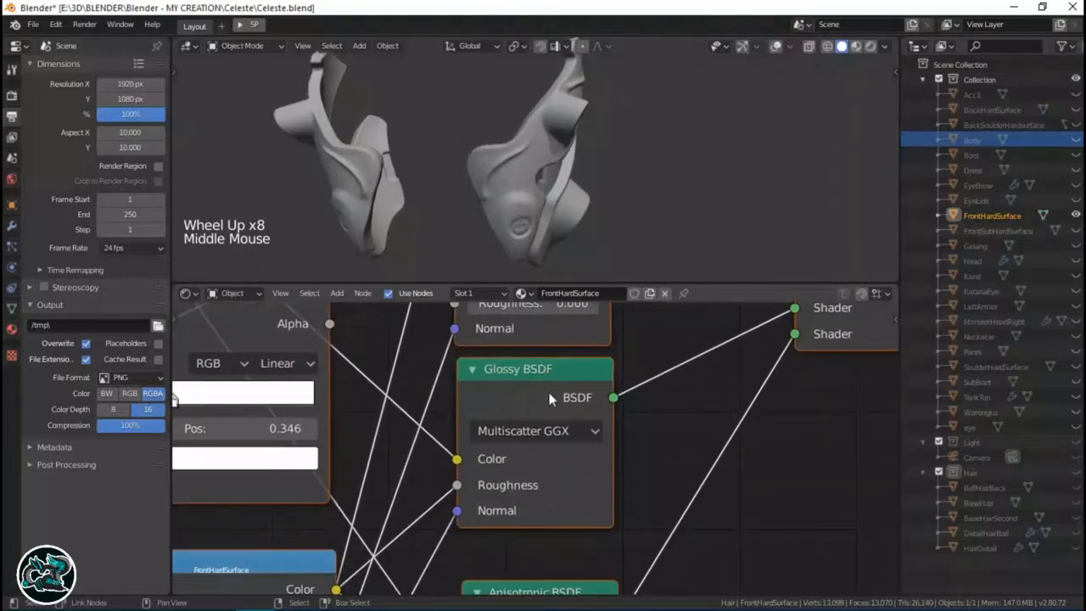
pyautogui.scroll(-6, 552, 454)
pyautogui.scroll(-1, 552, 455)
pyautogui.moveTo(552, 455); pyautogui.dragTo(553, 363, button='middle')
pyautogui.scroll(17, 552, 450)
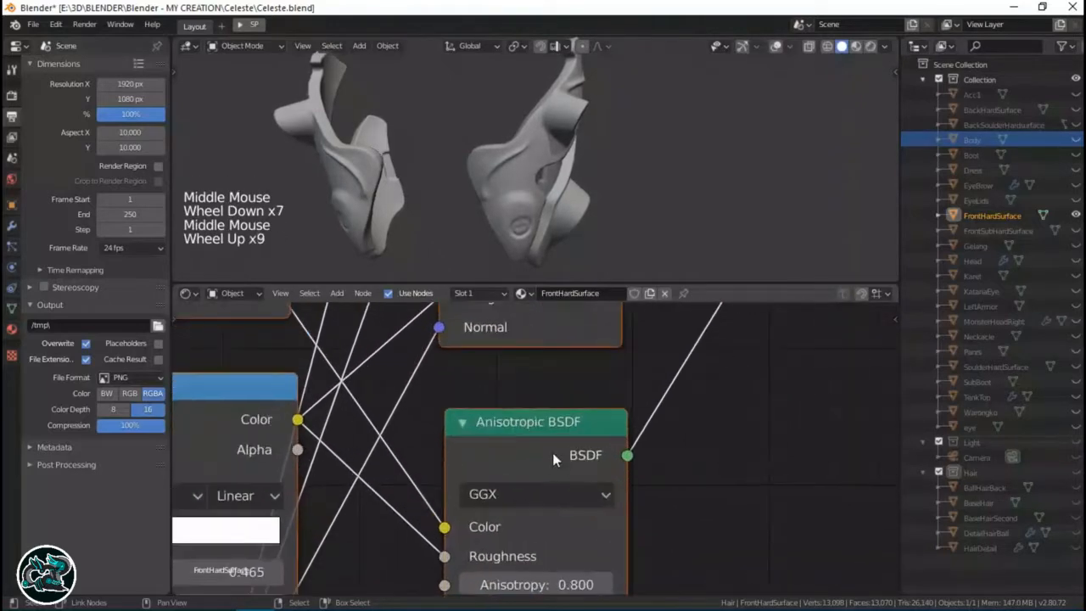
pyautogui.scroll(-12, 540, 470)
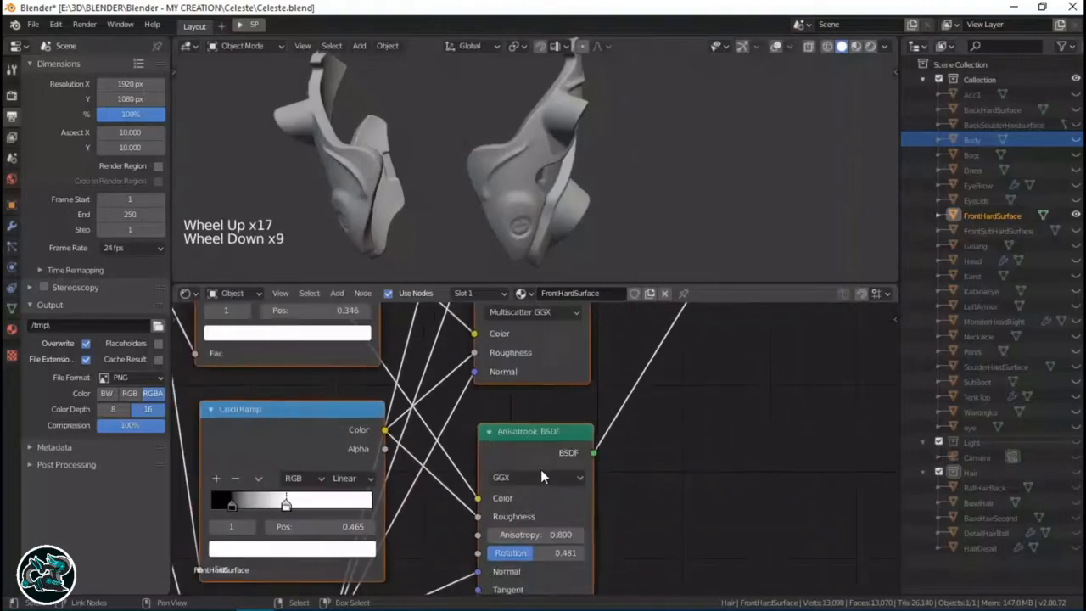
pyautogui.scroll(-9, 534, 441)
pyautogui.moveTo(540, 469); pyautogui.dragTo(577, 537, button='middle')
# Preview the Celeste_FrontHardSurface_BaseColor.png texture node as the material's output and save the file.
pyautogui.scroll(7, 589, 432)
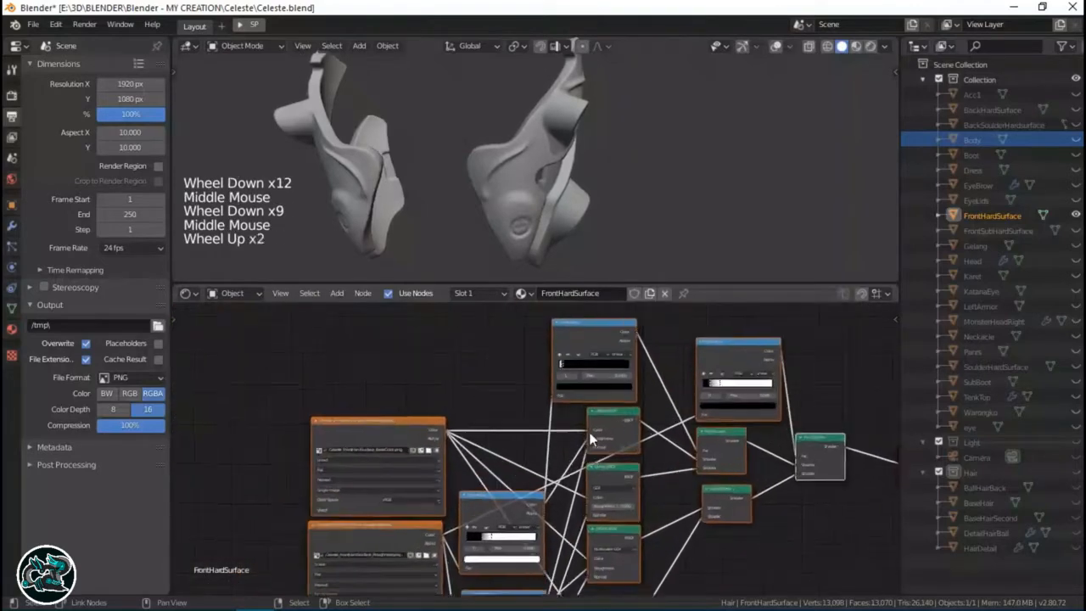
pyautogui.keyDown('ctrl'); pyautogui.keyDown('shift'); pyautogui.click(358, 424); pyautogui.keyUp('shift'); pyautogui.keyUp('ctrl')
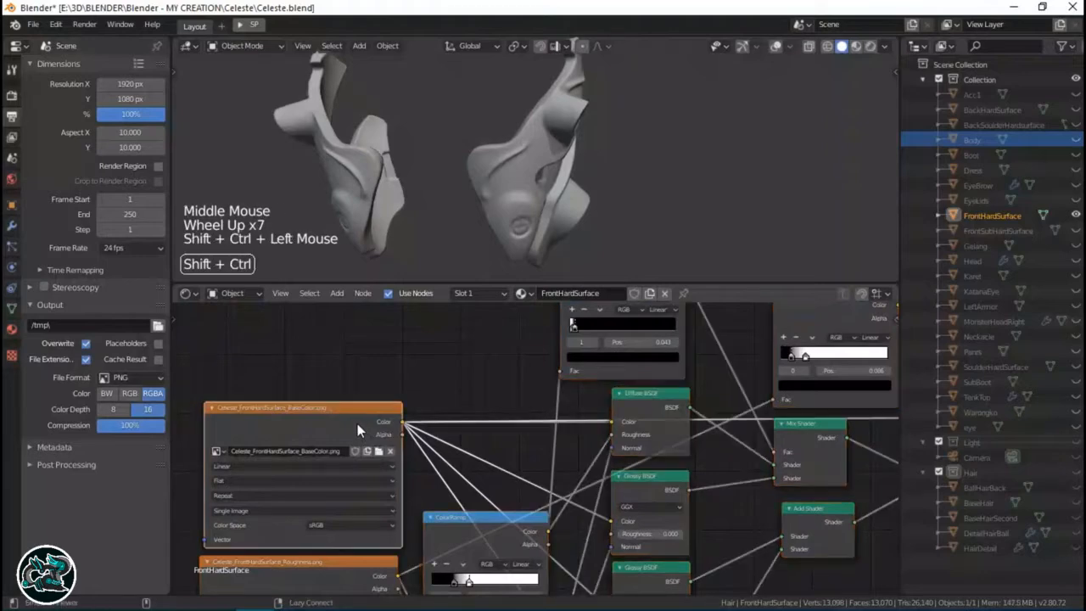
pyautogui.hotkey('ctrl', 's')
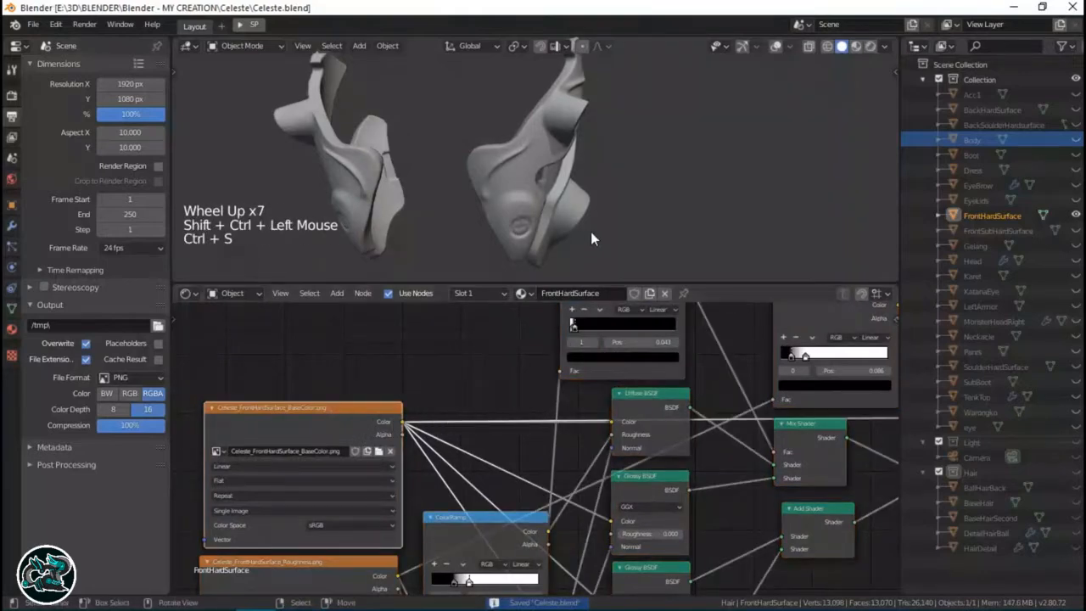
# Switch the 3D viewport to rendered shading and frame the front armor pieces.
pyautogui.keyDown('shift'); pyautogui.moveTo(629, 202); pyautogui.dragTo(640, 209, button='middle'); pyautogui.keyUp('shift')
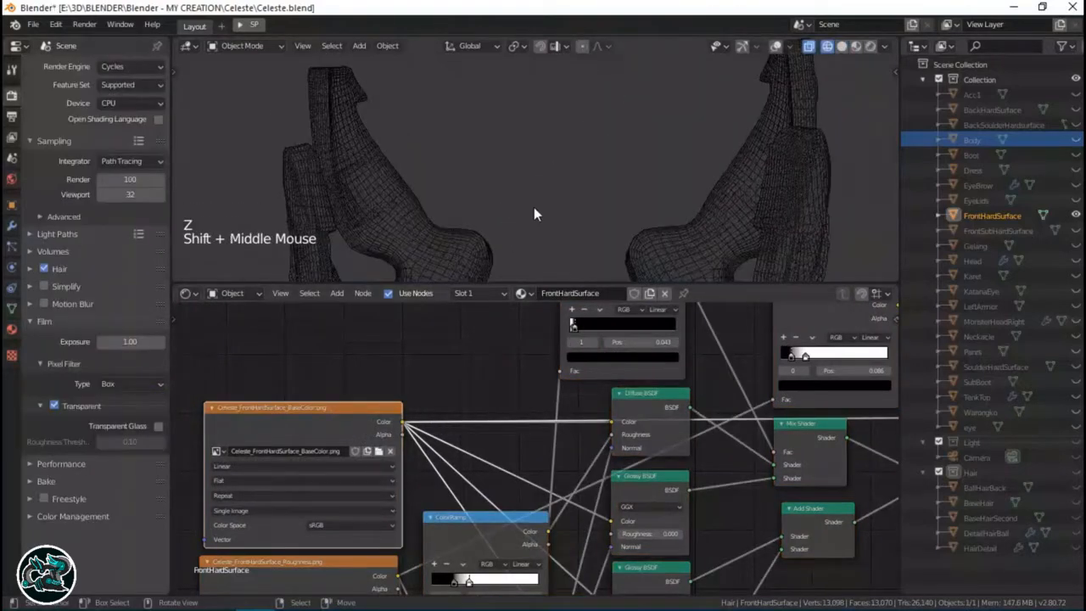
pyautogui.scroll(-4, 534, 215)
pyautogui.moveTo(534, 214); pyautogui.dragTo(500, 170, button='middle')
pyautogui.press('z')
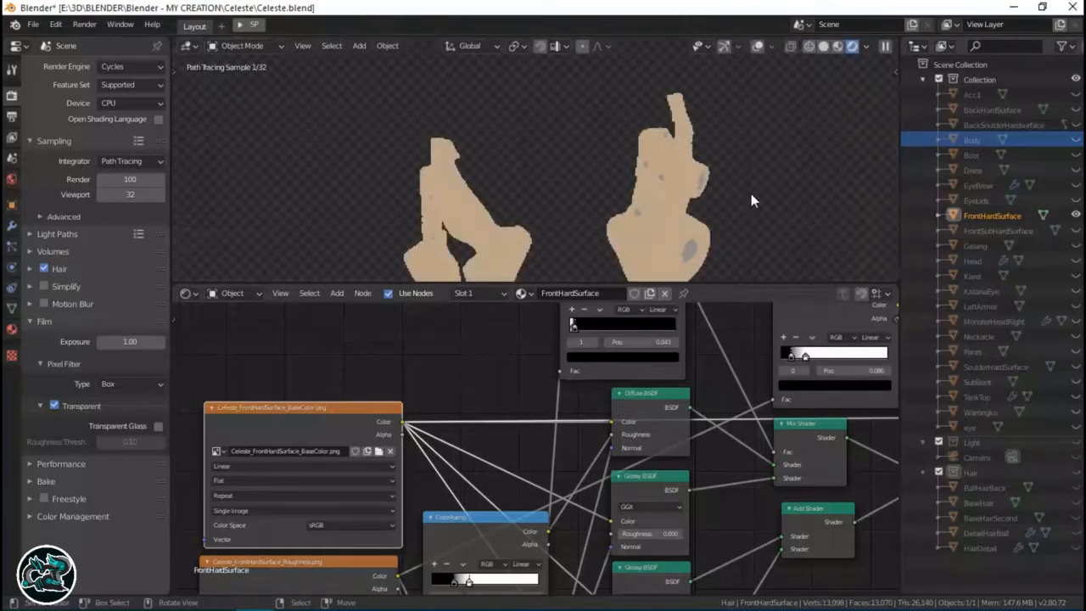
pyautogui.keyDown('shift'); pyautogui.moveTo(577, 179); pyautogui.dragTo(734, 212, button='middle'); pyautogui.keyUp('shift')
pyautogui.scroll(2, 733, 207)
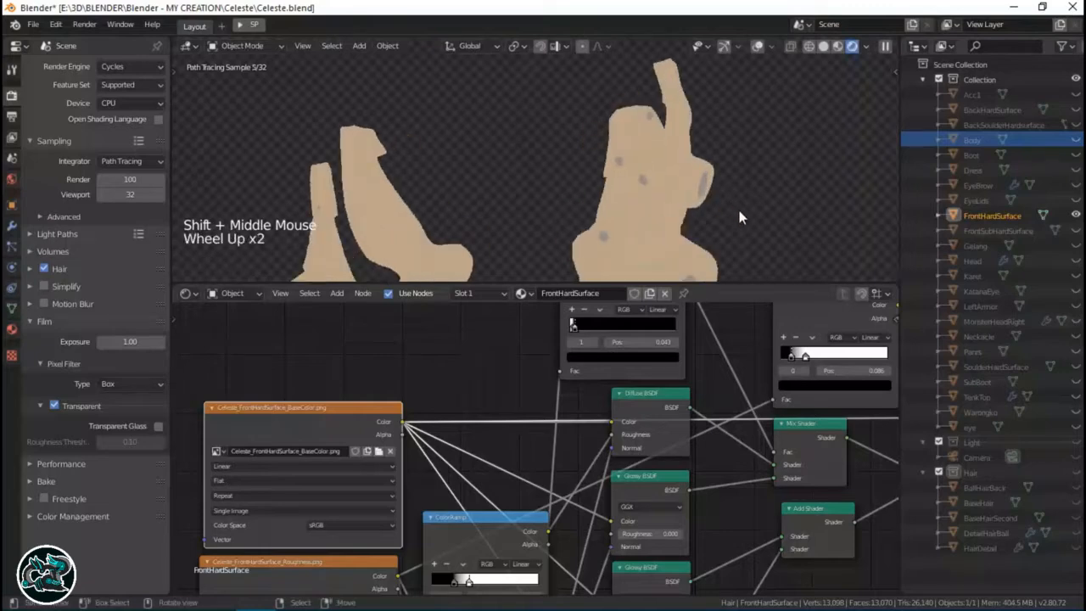
pyautogui.keyDown('shift'); pyautogui.moveTo(628, 156); pyautogui.dragTo(670, 194, button='middle'); pyautogui.keyUp('shift')
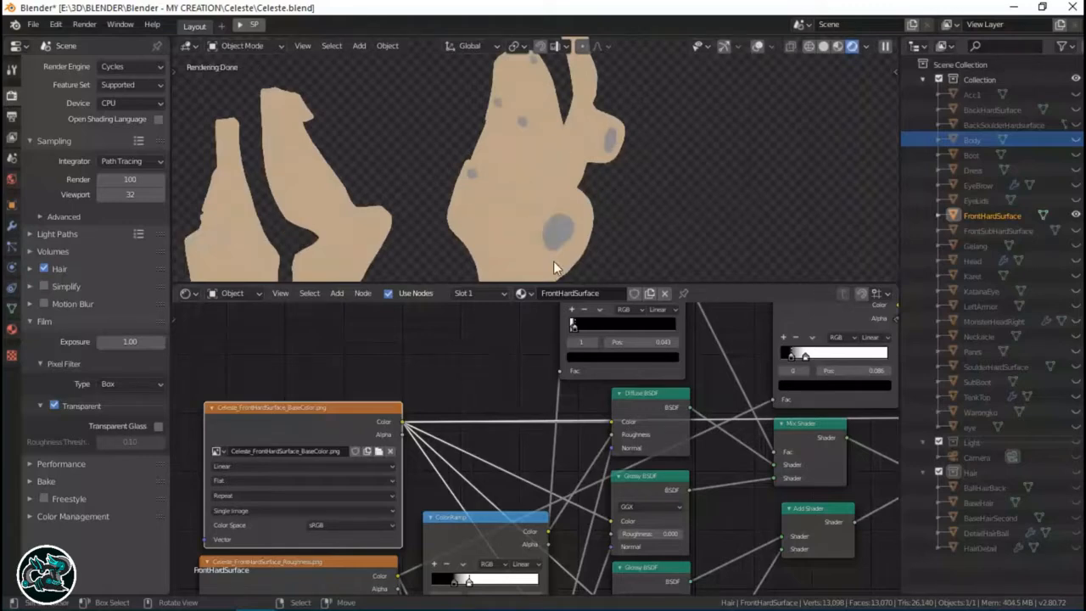
# Review the BaseColor texture node, and preview the Celeste_FrontHardSurface_Roughness.png texture node on the armor.
pyautogui.scroll(8, 318, 415)
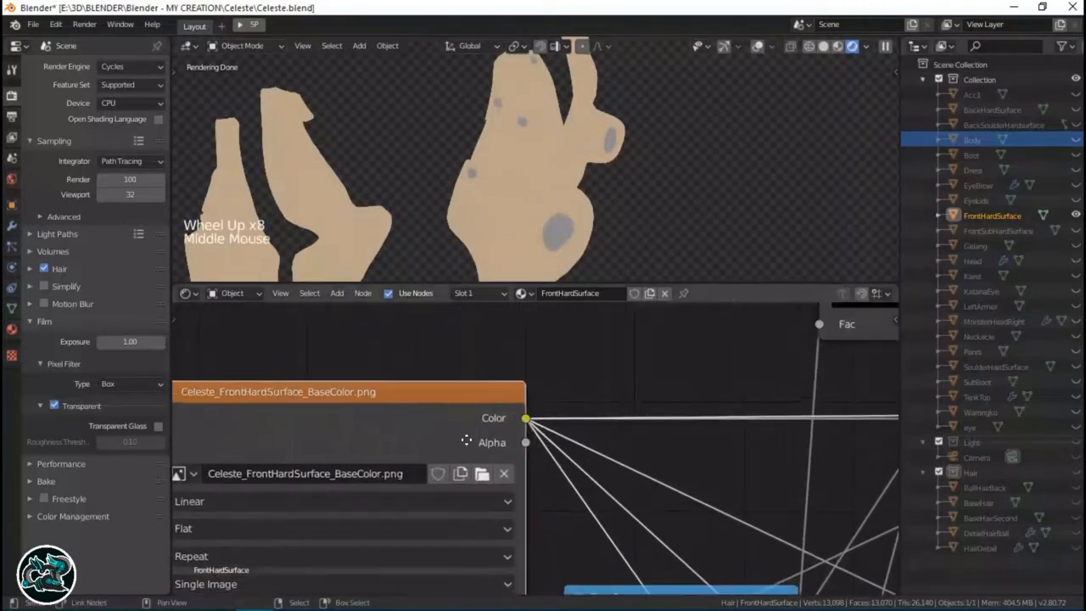
pyautogui.moveTo(465, 440); pyautogui.dragTo(468, 442, button='middle')
pyautogui.scroll(-8, 390, 435)
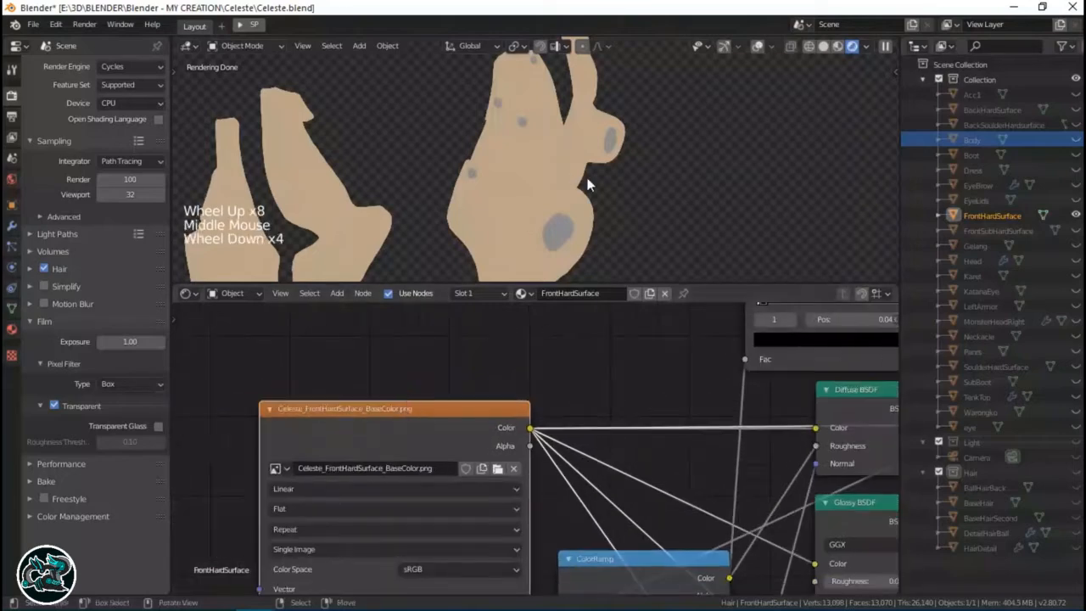
pyautogui.moveTo(424, 399); pyautogui.dragTo(444, 389, button='middle')
pyautogui.scroll(7, 454, 492)
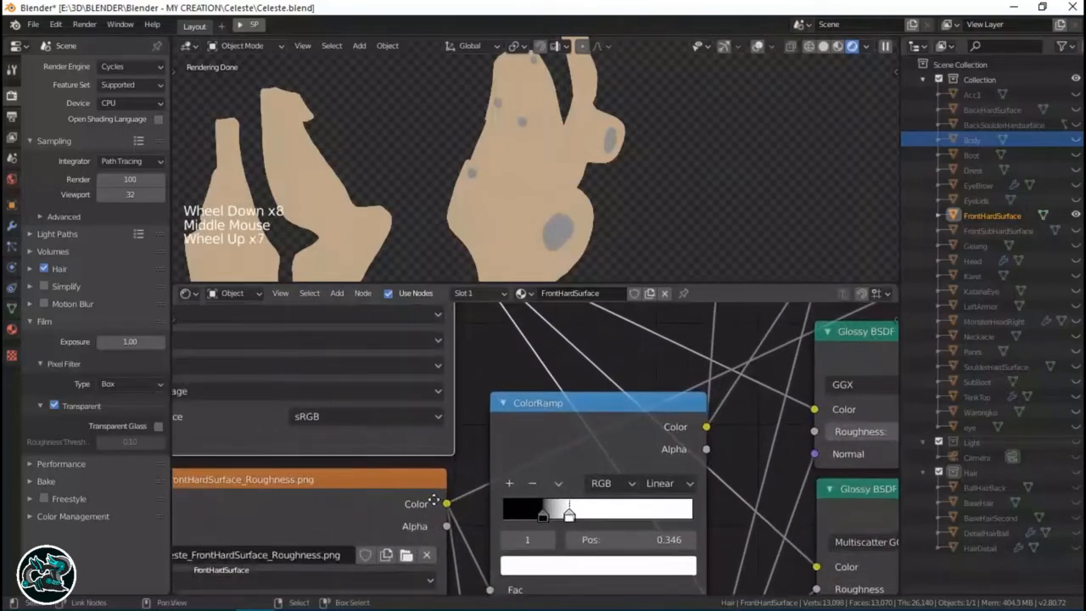
pyautogui.moveTo(358, 519); pyautogui.dragTo(539, 434, button='middle')
pyautogui.keyDown('ctrl'); pyautogui.keyDown('shift'); pyautogui.click(538, 422); pyautogui.keyUp('shift'); pyautogui.keyUp('ctrl')
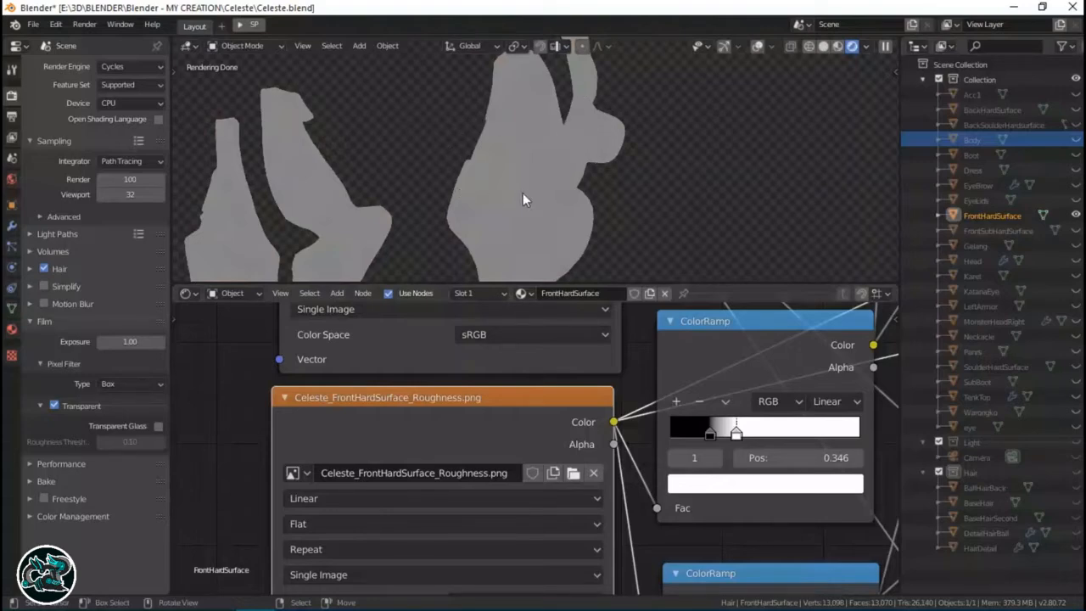
# Preview the upper ColorRamp fed by the Roughness texture, with its stop at 0.346, on the rendered armor.
pyautogui.moveTo(648, 418); pyautogui.dragTo(374, 472, button='middle')
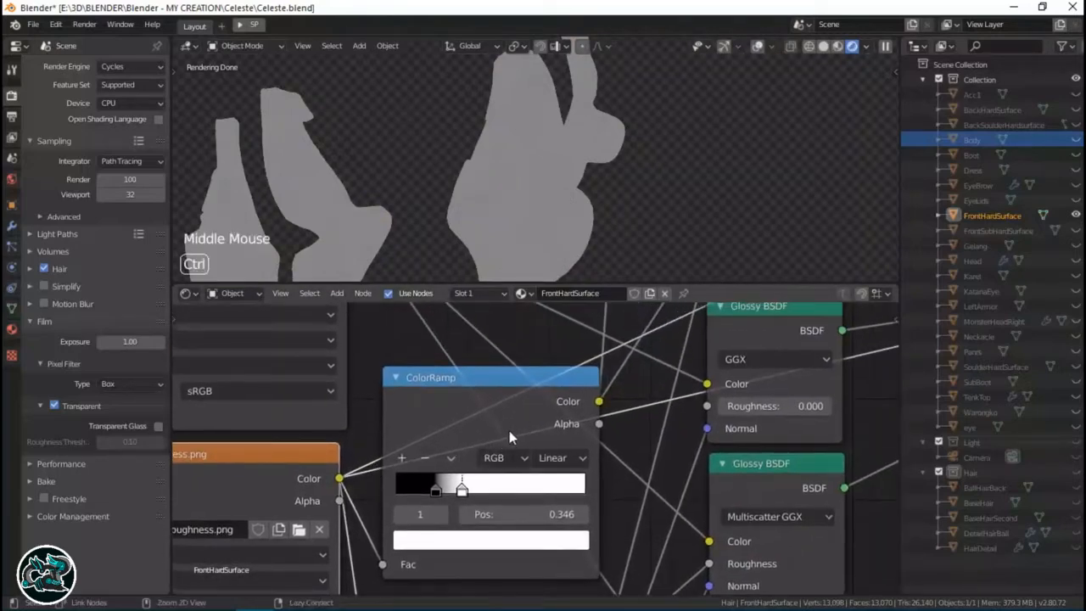
pyautogui.keyDown('ctrl'); pyautogui.keyDown('shift'); pyautogui.moveTo(508, 430); pyautogui.dragTo(508, 431); pyautogui.keyUp('shift'); pyautogui.keyUp('ctrl')
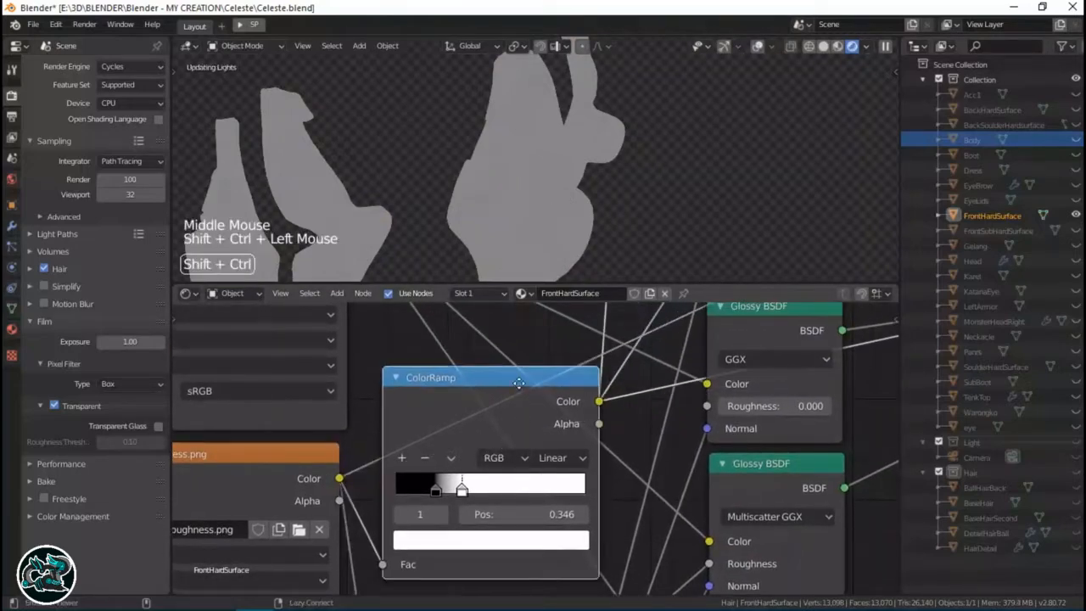
pyautogui.scroll(-4, 533, 437)
pyautogui.moveTo(533, 437); pyautogui.dragTo(536, 427, button='middle')
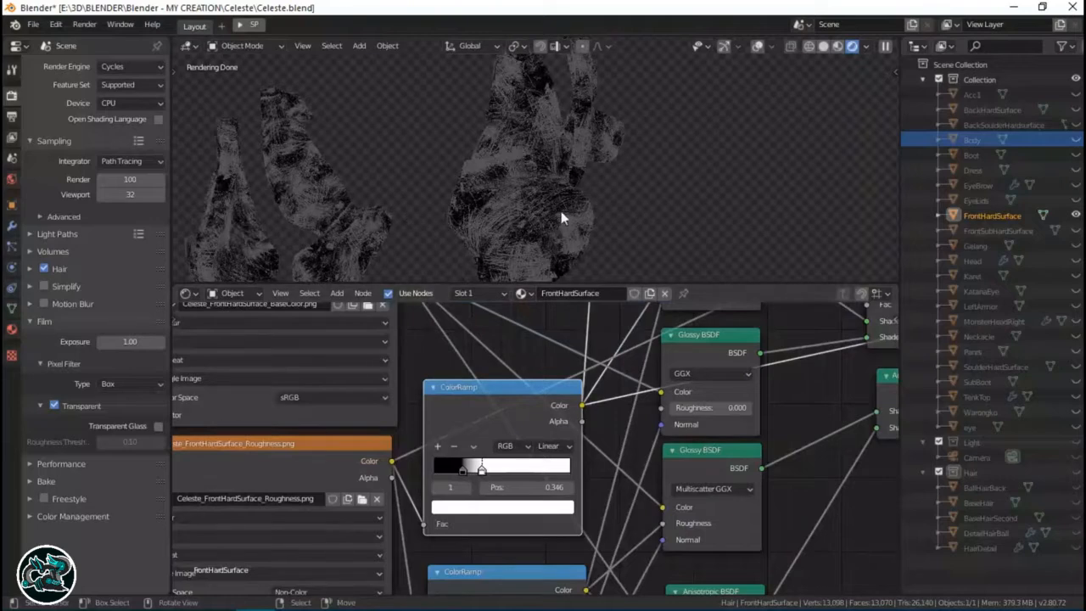
# Preview the Celeste_FrontHardSurface_Normal.png texture node on the armor and inspect its surface detail up close.
pyautogui.hotkey('shift', 'alt')
pyautogui.keyDown('shift'); pyautogui.moveTo(512, 439); pyautogui.dragTo(575, 359, button='middle'); pyautogui.keyUp('shift')
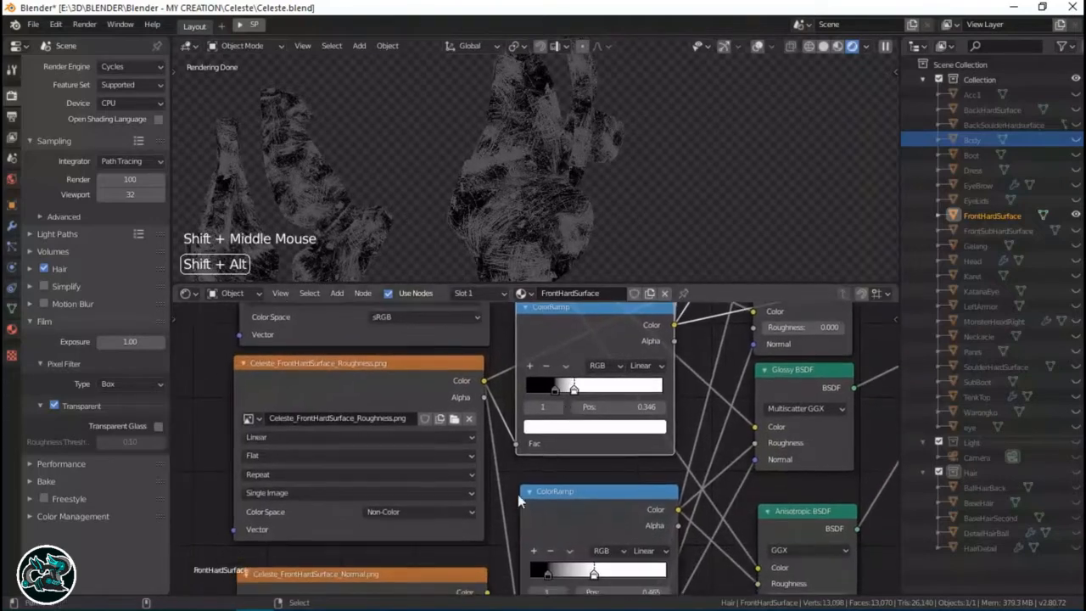
pyautogui.keyDown('shift'); pyautogui.moveTo(407, 585); pyautogui.dragTo(450, 450, button='middle'); pyautogui.keyUp('shift')
pyautogui.keyDown('ctrl'); pyautogui.keyDown('shift'); pyautogui.click(447, 454); pyautogui.keyUp('shift'); pyautogui.keyUp('ctrl')
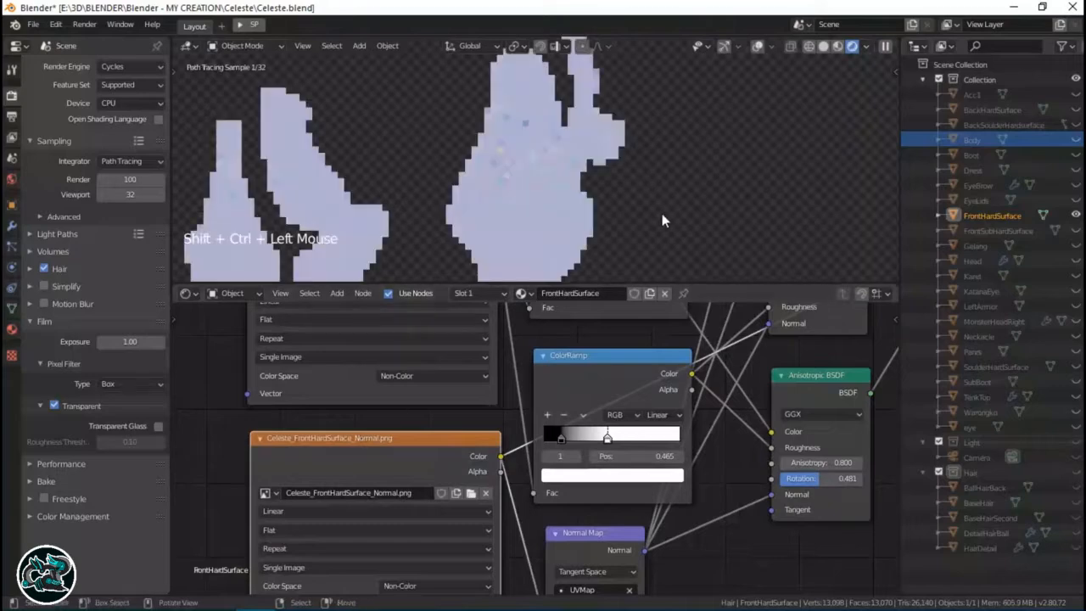
pyautogui.scroll(1, 537, 174)
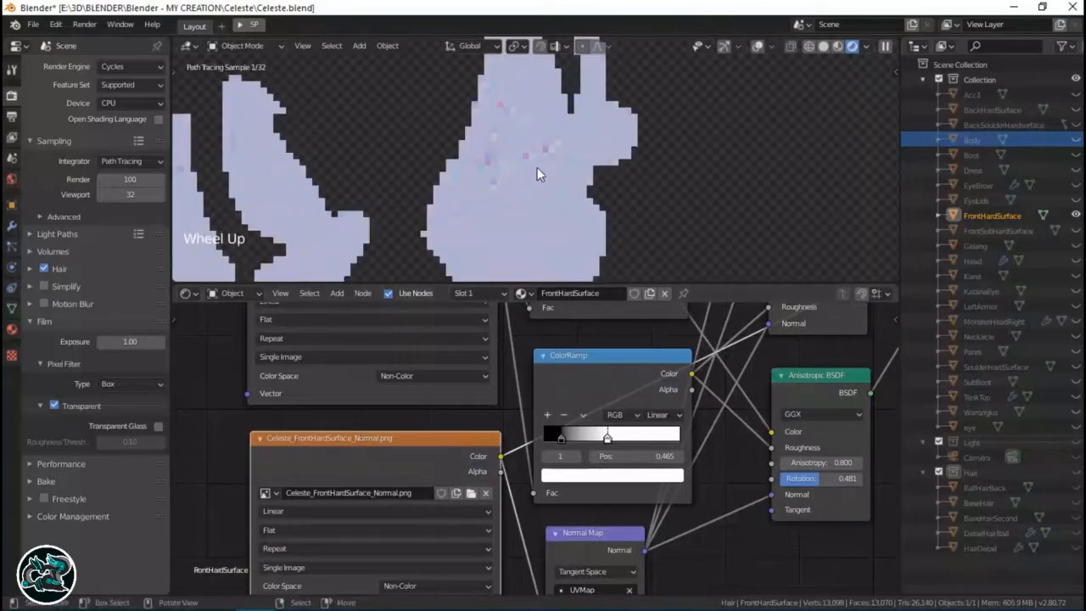
pyautogui.scroll(2, 552, 169)
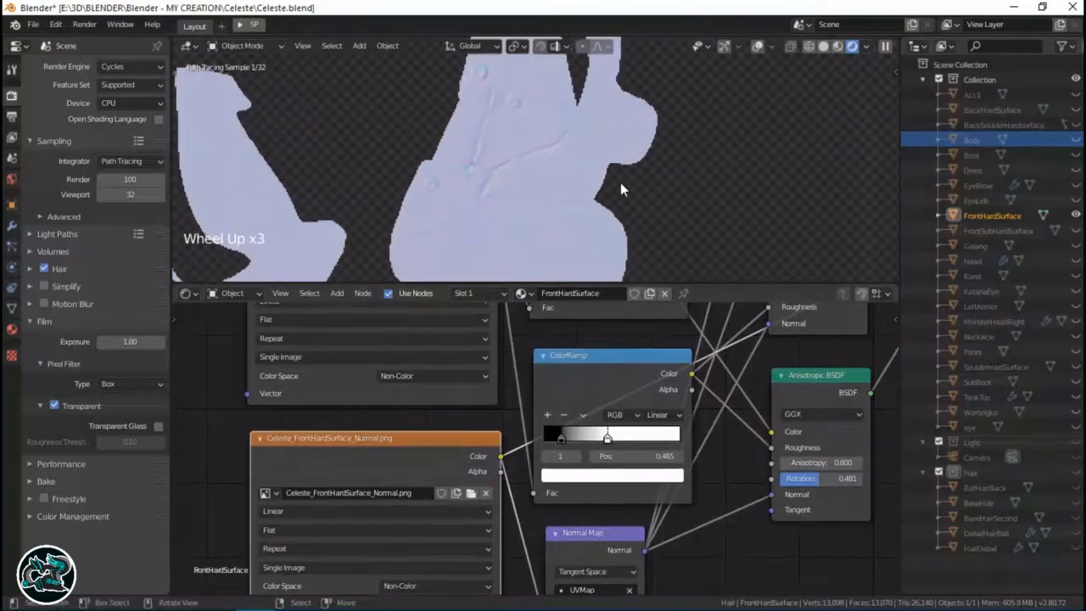
pyautogui.scroll(-2, 628, 220)
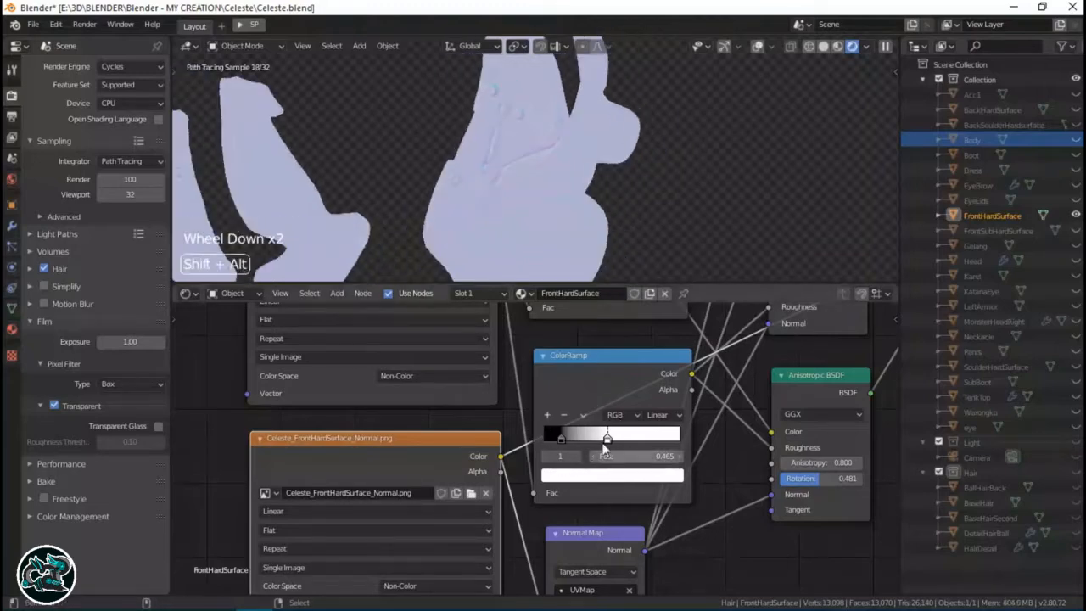
pyautogui.keyDown('shift'); pyautogui.moveTo(611, 270); pyautogui.dragTo(611, 270, button='middle'); pyautogui.keyUp('shift')
# Preview the Normal Map node on the armor and locate Normal Map among the vector nodes that can be added.
pyautogui.keyDown('shift'); pyautogui.moveTo(595, 484); pyautogui.dragTo(503, 370, button='middle'); pyautogui.keyUp('shift')
pyautogui.keyDown('ctrl'); pyautogui.keyDown('shift'); pyautogui.click(511, 432); pyautogui.keyUp('shift'); pyautogui.keyUp('ctrl')
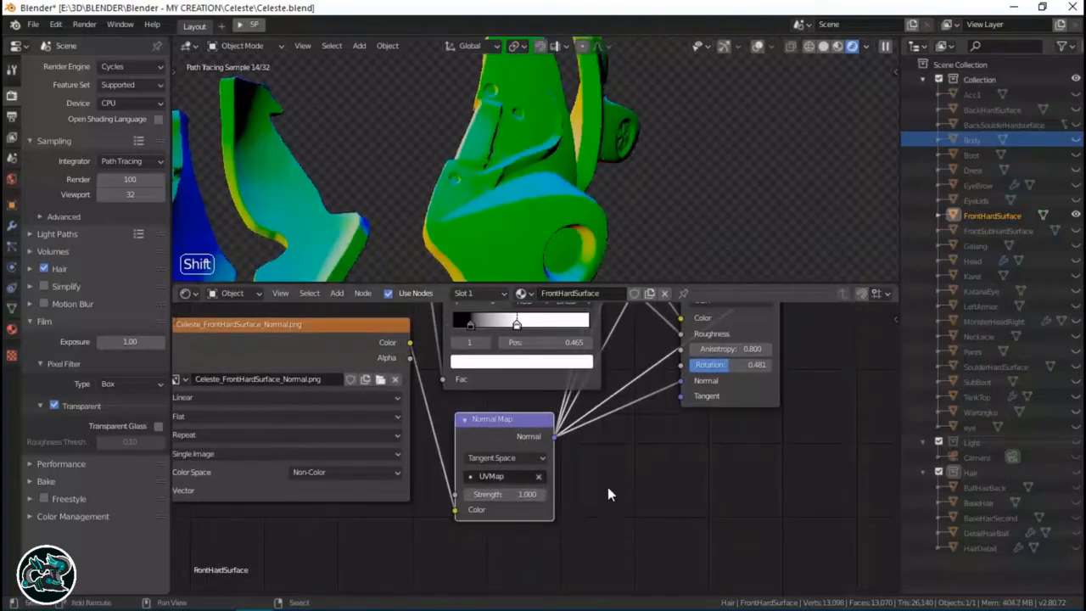
pyautogui.hotkey('shift', 'a')
pyautogui.moveTo(625, 524)
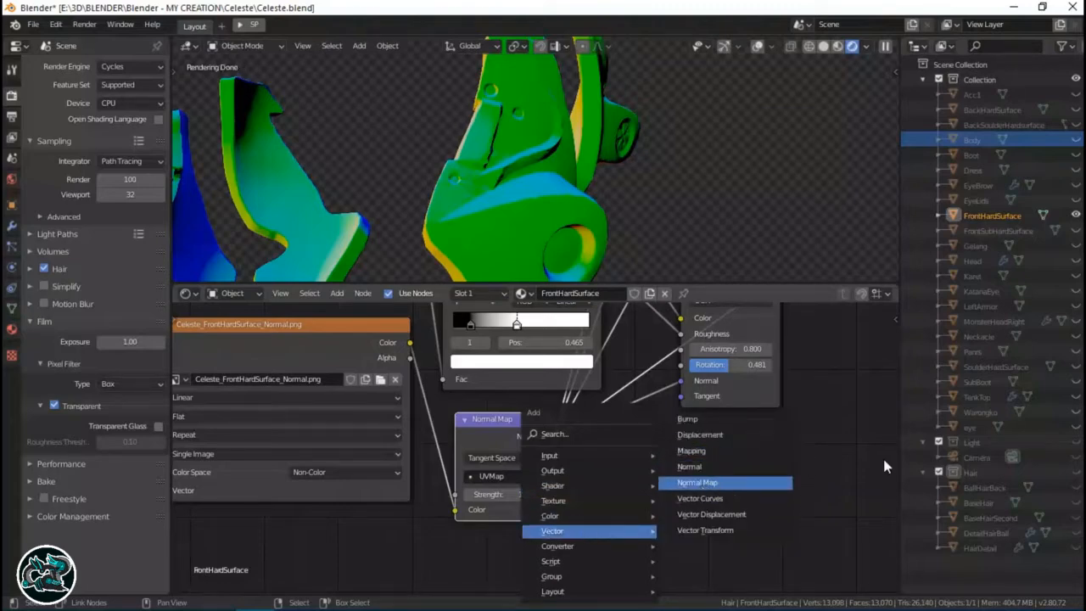
# Examine how the BaseColor texture and the ColorRamp link into the Diffuse and Glossy BSDF nodes.
pyautogui.moveTo(604, 383); pyautogui.dragTo(498, 545, button='middle')
pyautogui.moveTo(492, 368); pyautogui.dragTo(516, 524, button='middle')
pyautogui.moveTo(472, 386); pyautogui.dragTo(454, 403, button='middle')
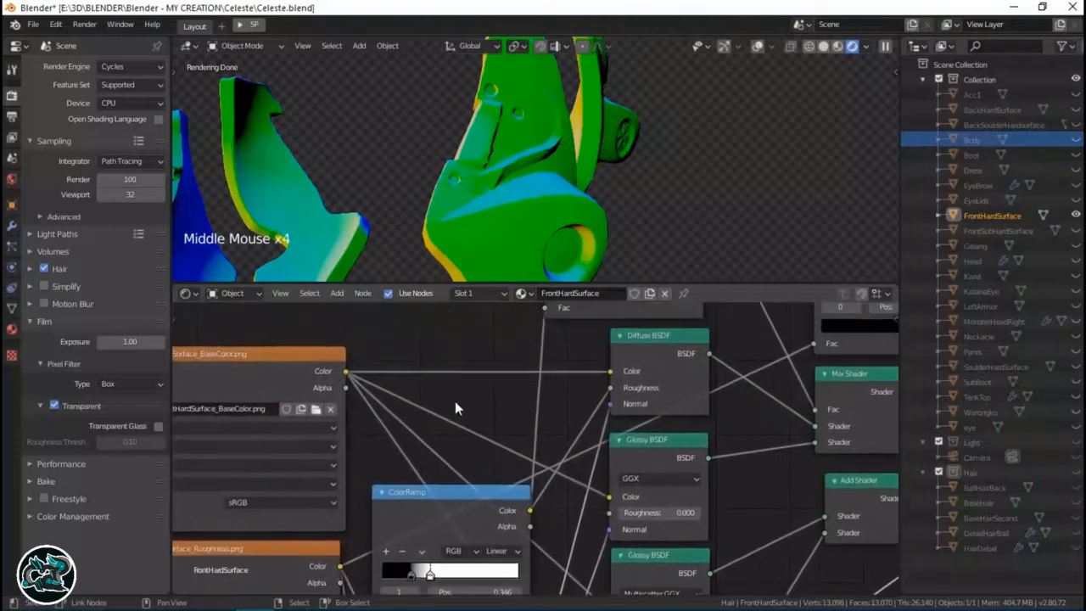
pyautogui.moveTo(562, 394); pyautogui.dragTo(536, 382, button='middle')
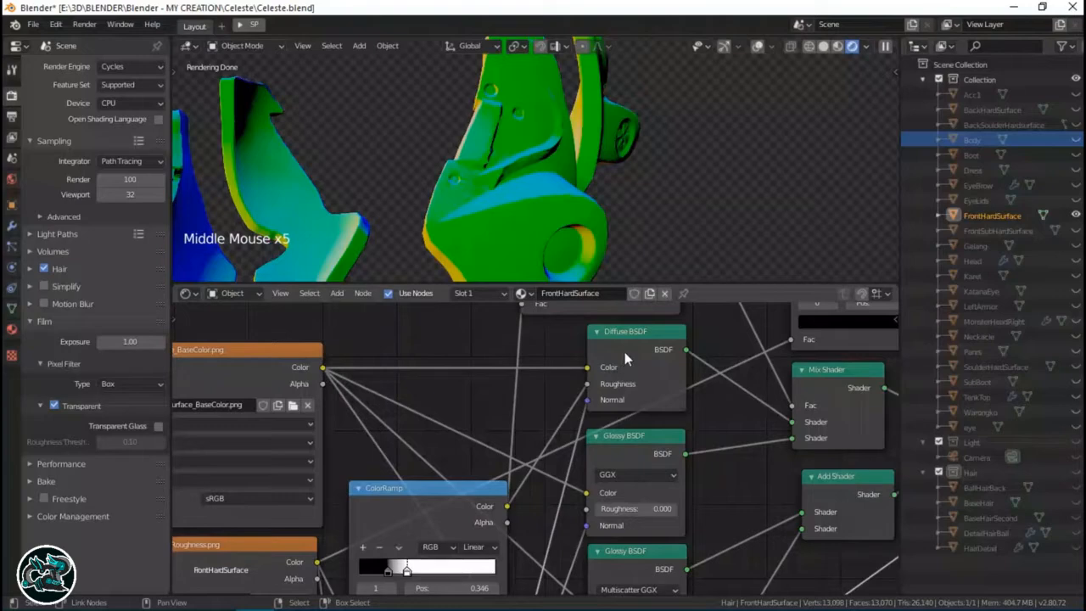
pyautogui.moveTo(603, 525); pyautogui.dragTo(590, 545, button='middle')
pyautogui.moveTo(573, 398); pyautogui.dragTo(559, 357, button='middle')
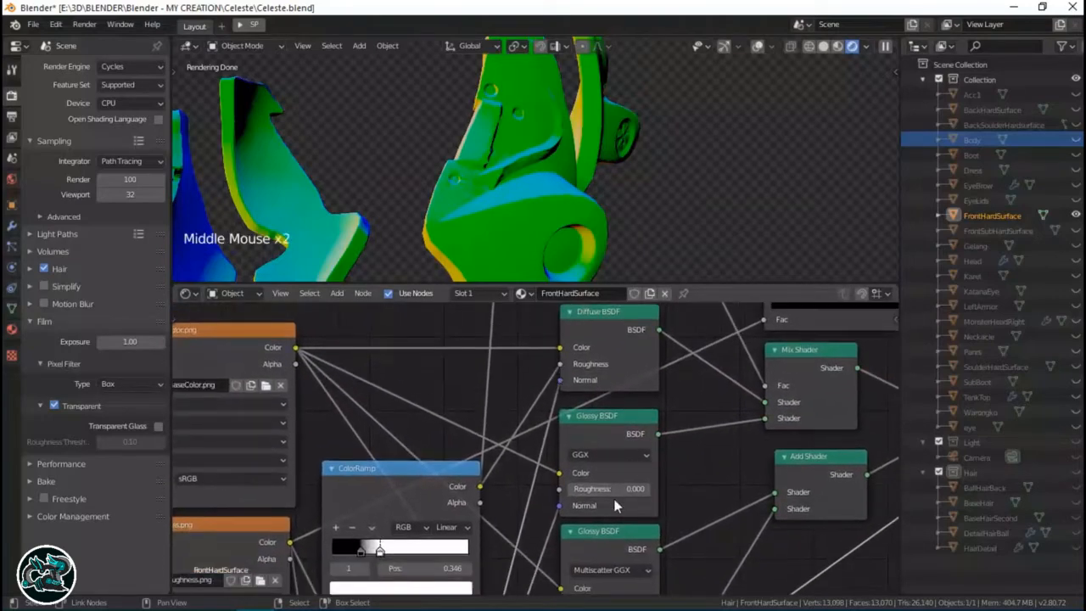
pyautogui.moveTo(616, 506); pyautogui.dragTo(604, 390, button='middle')
pyautogui.moveTo(624, 594); pyautogui.dragTo(636, 361, button='middle')
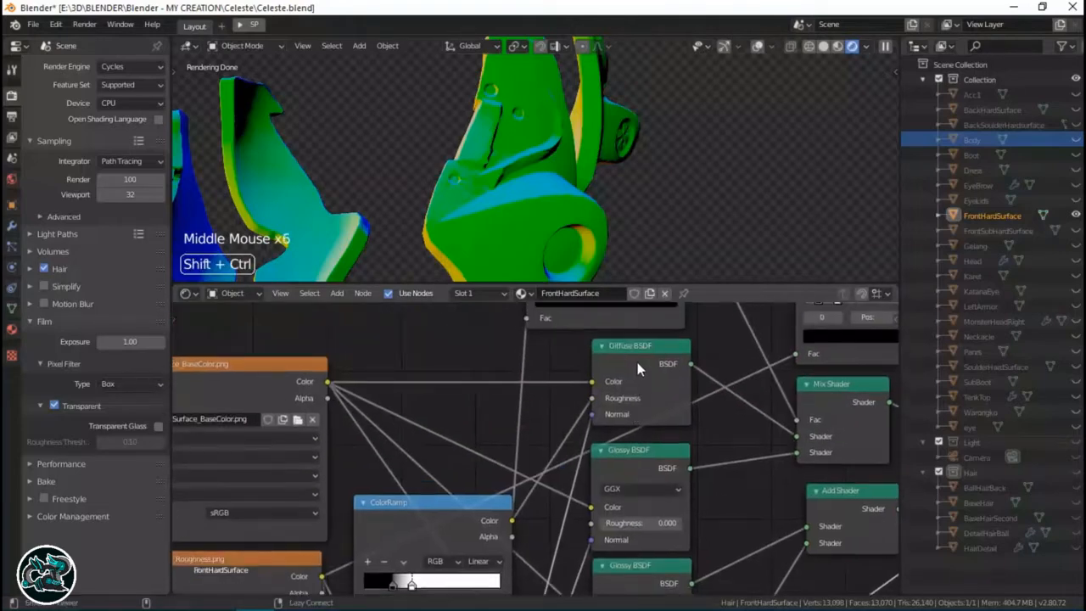
# Preview the Diffuse BSDF node on the rendered armor and save the file.
pyautogui.keyDown('ctrl'); pyautogui.keyDown('shift'); pyautogui.click(638, 362); pyautogui.keyUp('shift'); pyautogui.keyUp('ctrl')
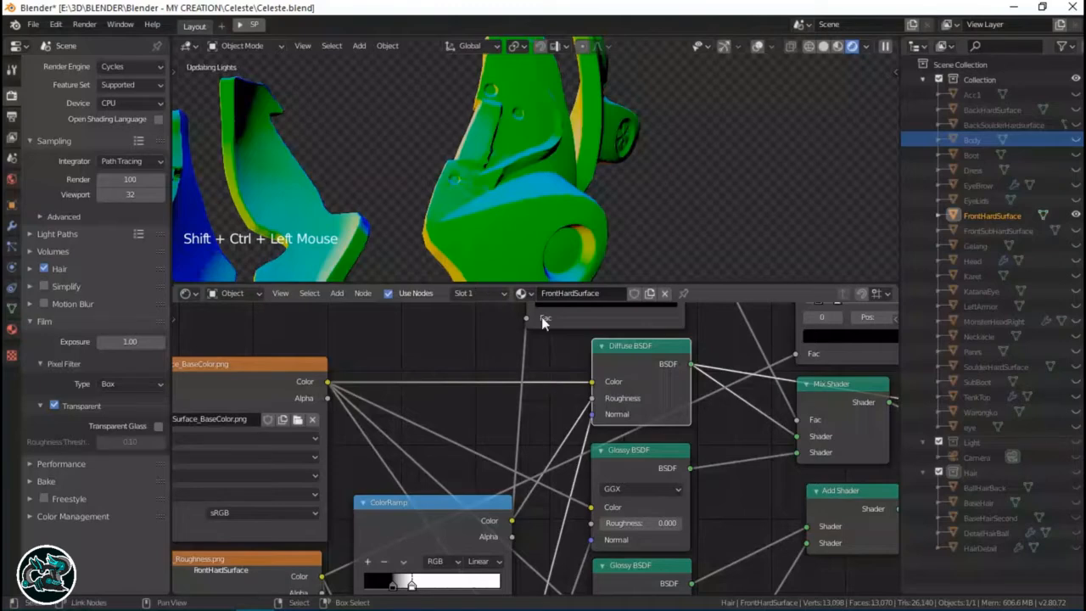
pyautogui.moveTo(625, 216); pyautogui.dragTo(430, 211, button='middle')
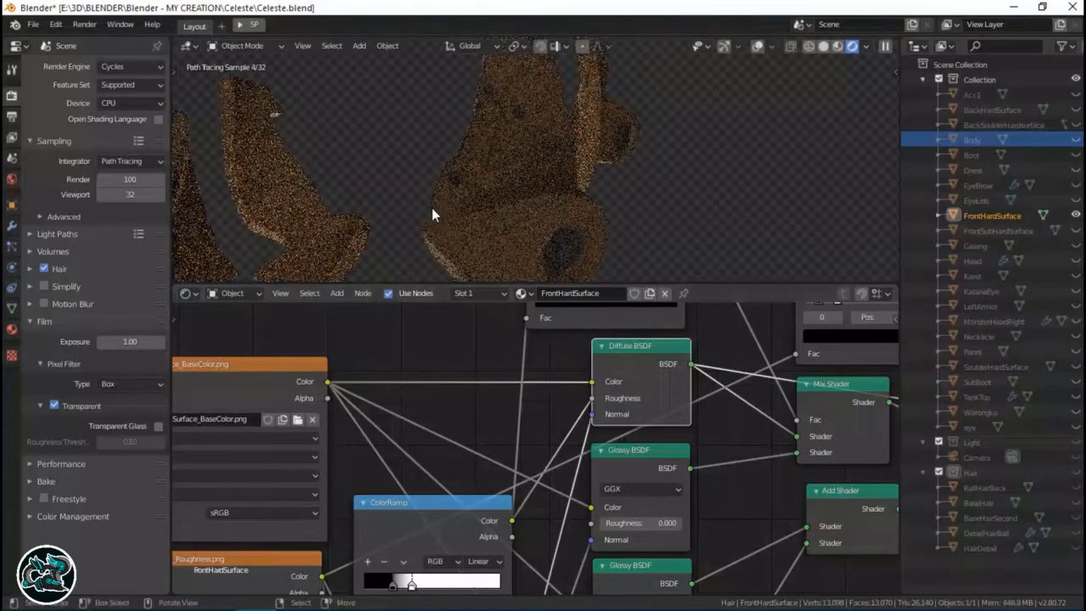
pyautogui.press('ctrl')
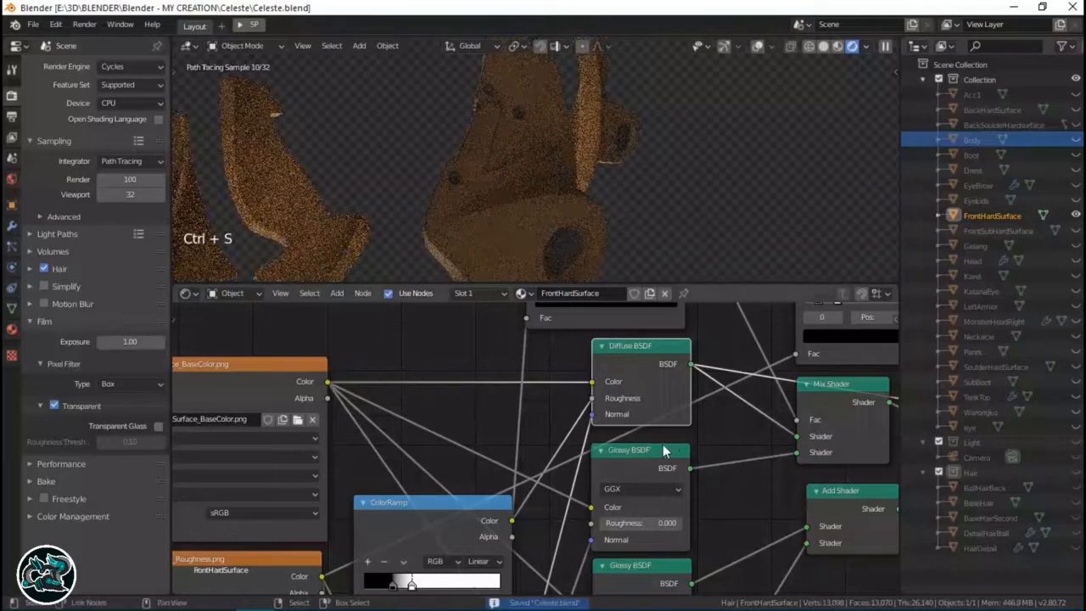
# Preview the GGX Glossy BSDF node on the rendered armor.
pyautogui.moveTo(523, 478); pyautogui.dragTo(413, 497, button='middle')
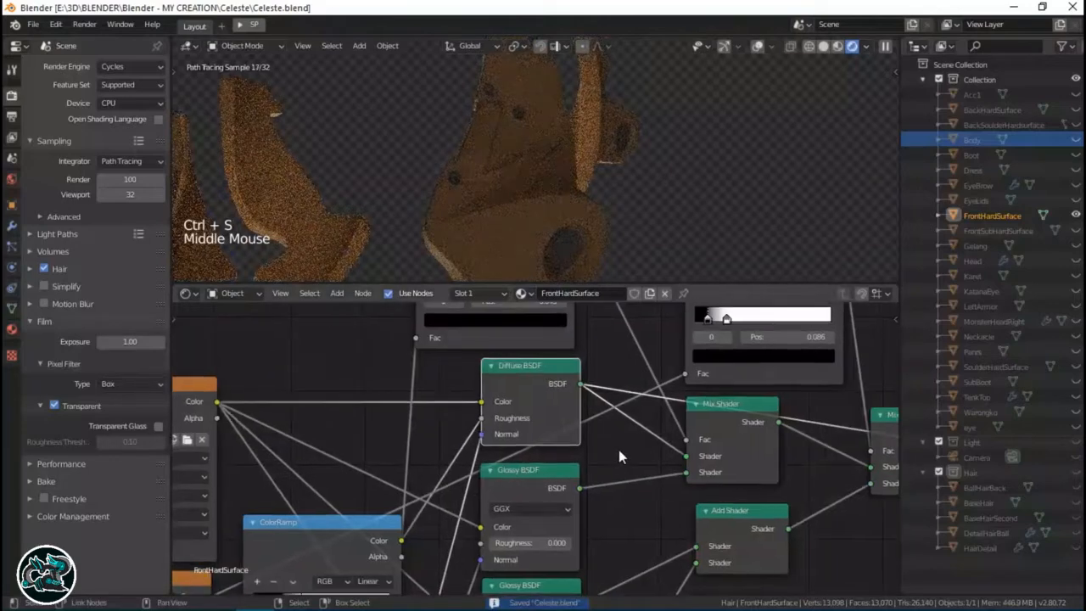
pyautogui.moveTo(514, 471); pyautogui.dragTo(548, 434, button='middle')
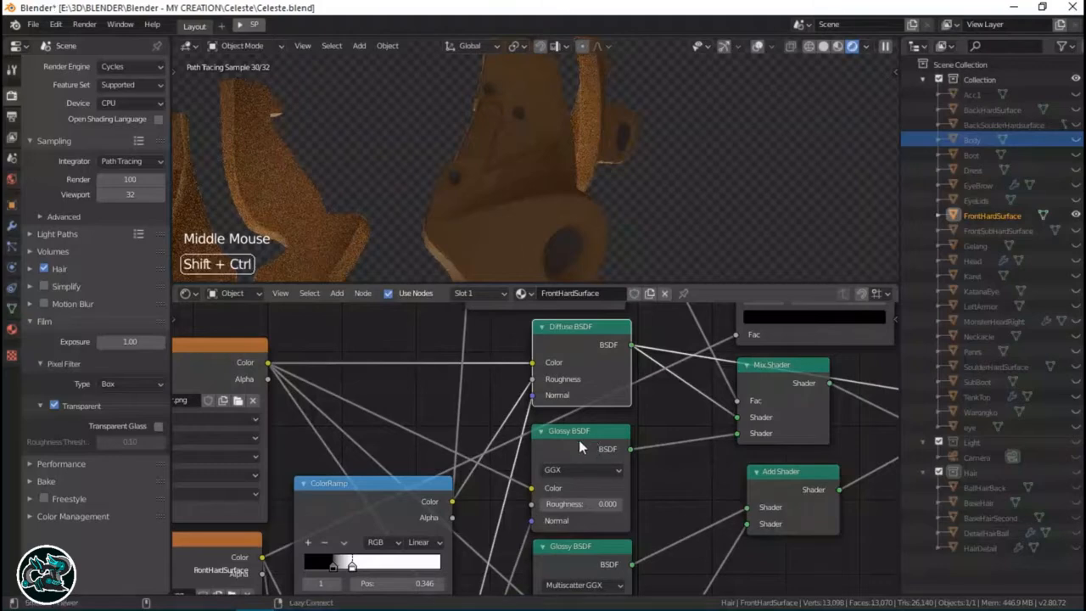
pyautogui.keyDown('ctrl'); pyautogui.keyDown('shift'); pyautogui.click(579, 439); pyautogui.keyUp('shift'); pyautogui.keyUp('ctrl')
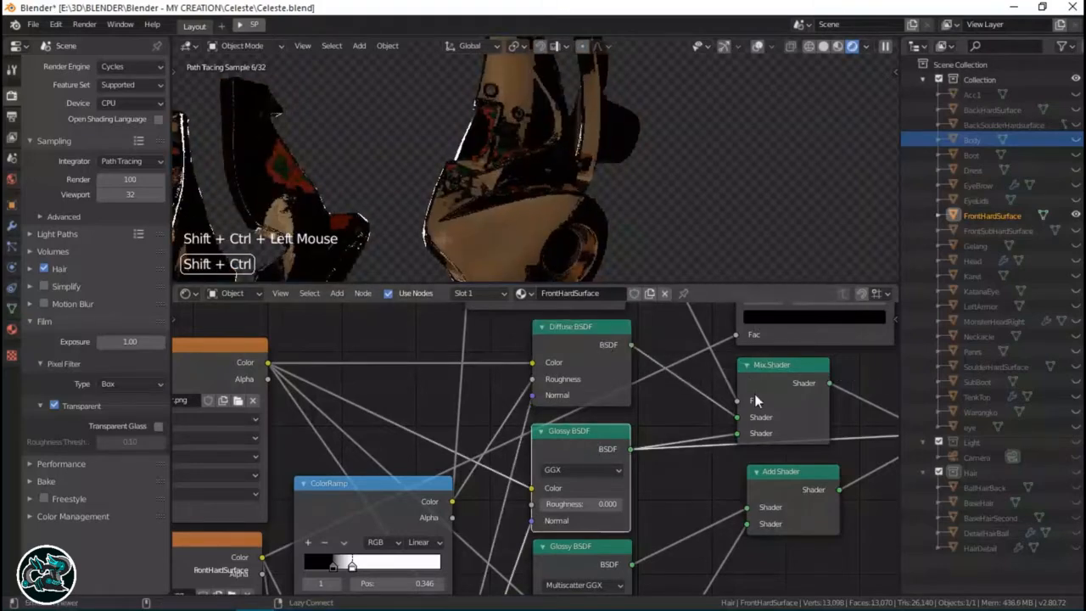
# Preview the Mix Shader that joins the Diffuse and GGX Glossy BSDFs, and trace the nodes feeding it.
pyautogui.moveTo(757, 401); pyautogui.dragTo(567, 429, button='middle')
pyautogui.keyDown('ctrl'); pyautogui.keyDown('shift'); pyautogui.click(571, 429); pyautogui.keyUp('shift'); pyautogui.keyUp('ctrl')
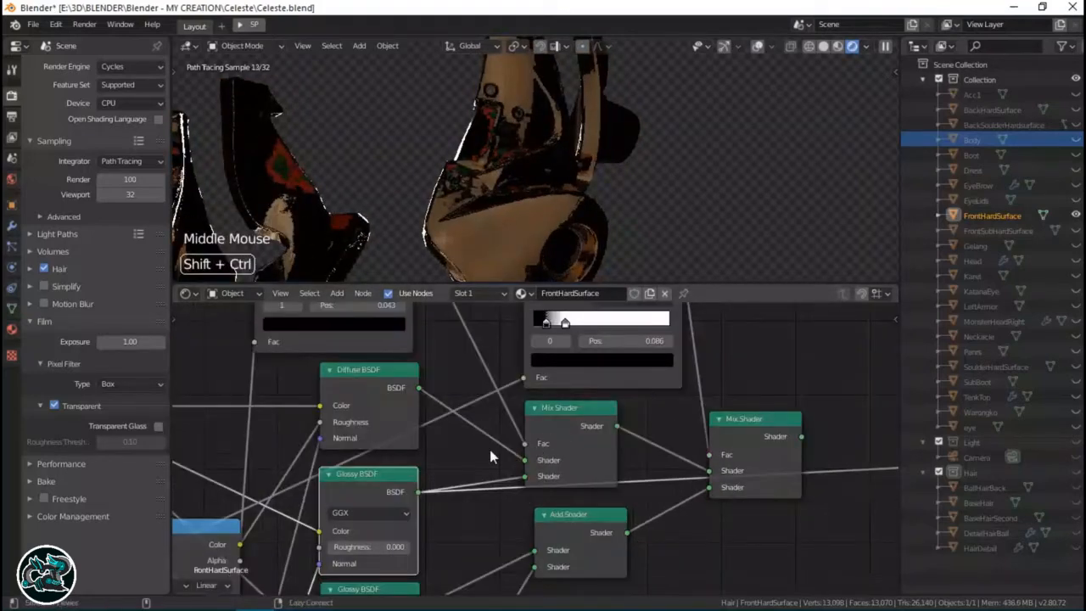
pyautogui.moveTo(444, 419); pyautogui.dragTo(600, 495, button='middle')
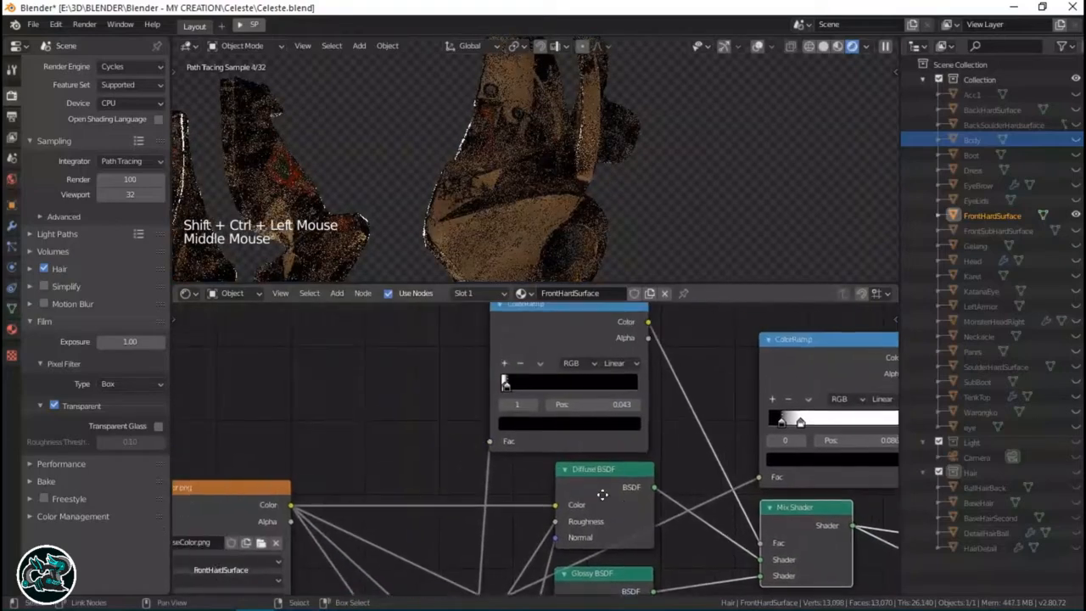
pyautogui.moveTo(600, 407); pyautogui.dragTo(667, 357, button='middle')
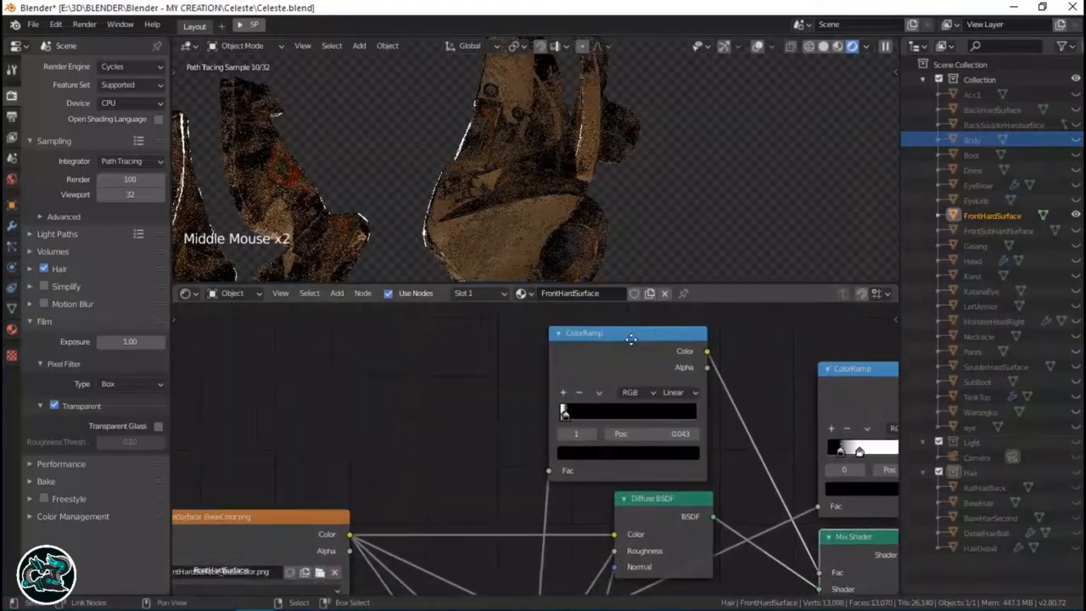
pyautogui.moveTo(555, 383); pyautogui.dragTo(550, 238, button='middle')
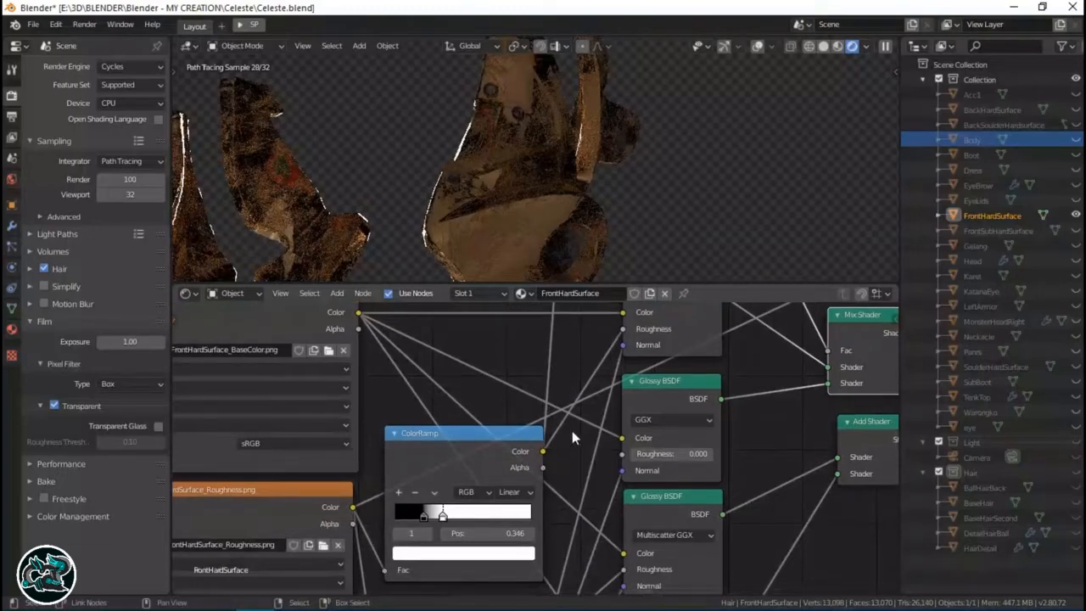
pyautogui.moveTo(493, 514); pyautogui.dragTo(485, 543, button='middle')
pyautogui.moveTo(501, 355); pyautogui.dragTo(497, 485, button='middle')
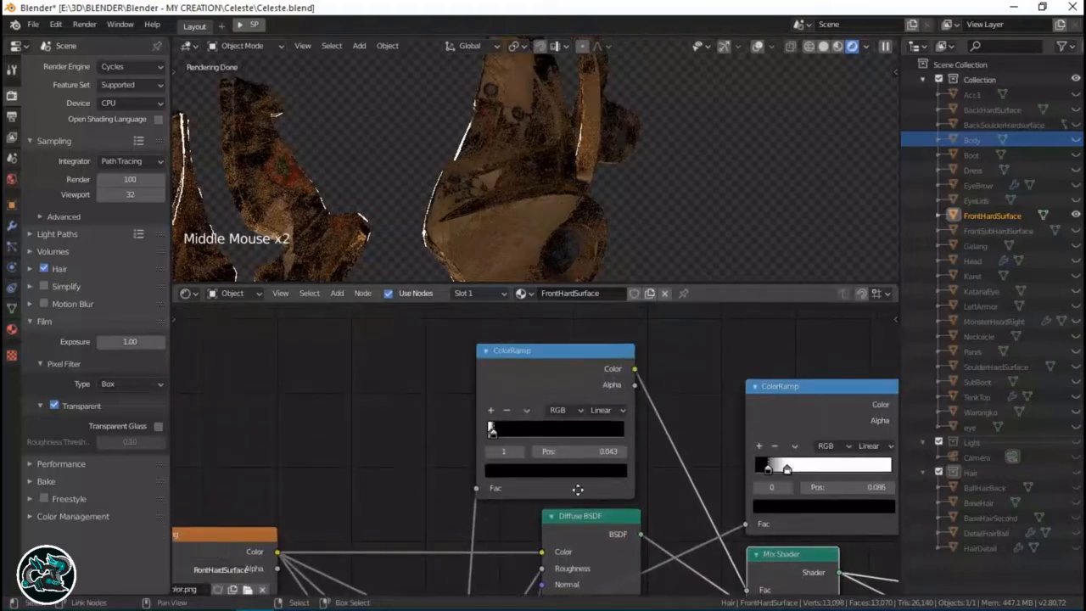
# Preview the ColorRamp that drives the Fac of the Diffuse and Glossy Mix Shader.
pyautogui.moveTo(577, 489); pyautogui.dragTo(483, 484, button='middle')
pyautogui.keyDown('ctrl'); pyautogui.keyDown('shift'); pyautogui.click(501, 368); pyautogui.keyUp('shift'); pyautogui.keyUp('ctrl')
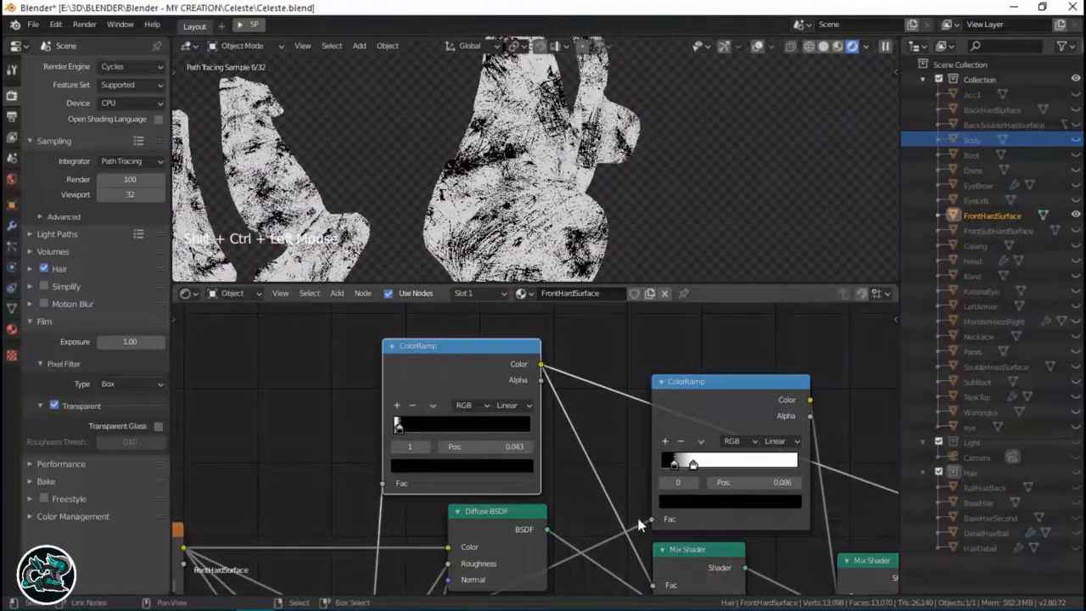
pyautogui.moveTo(601, 475); pyautogui.dragTo(553, 426, button='middle')
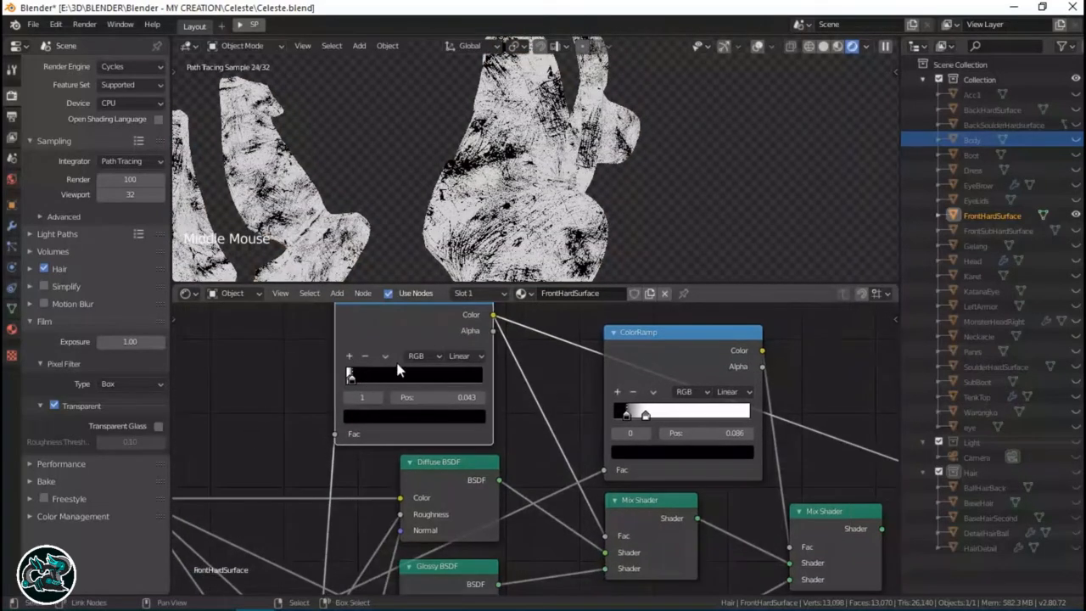
# Preview the ColorRamp feeding the Diffuse roughness, then return the preview to the ColorRamp driving the Mix Shader's Fac.
pyautogui.moveTo(413, 494); pyautogui.dragTo(551, 401, button='middle')
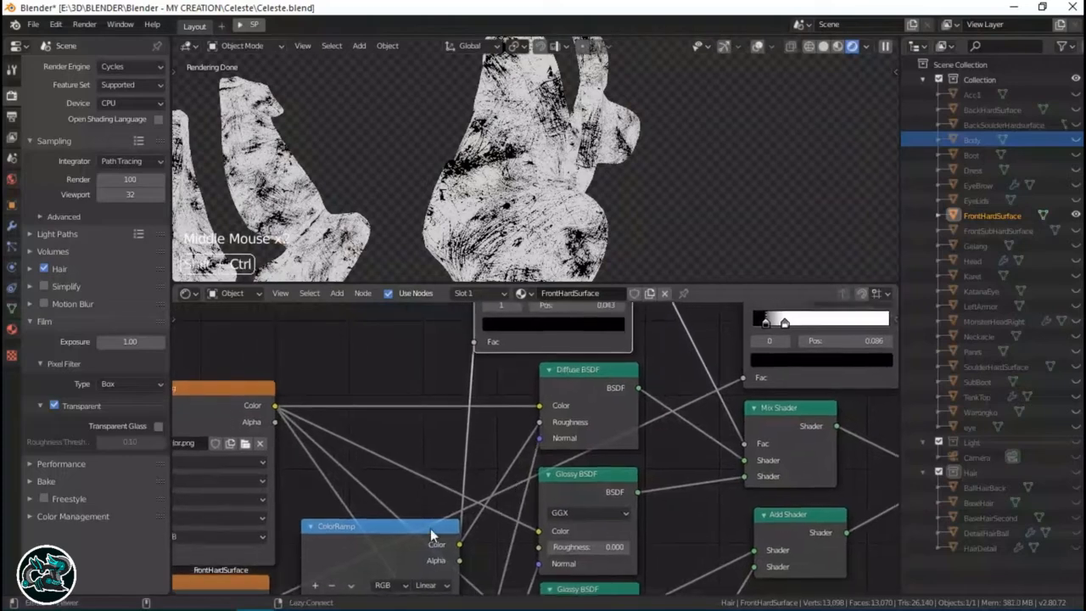
pyautogui.keyDown('ctrl'); pyautogui.keyDown('shift'); pyautogui.click(426, 529); pyautogui.keyUp('shift'); pyautogui.keyUp('ctrl')
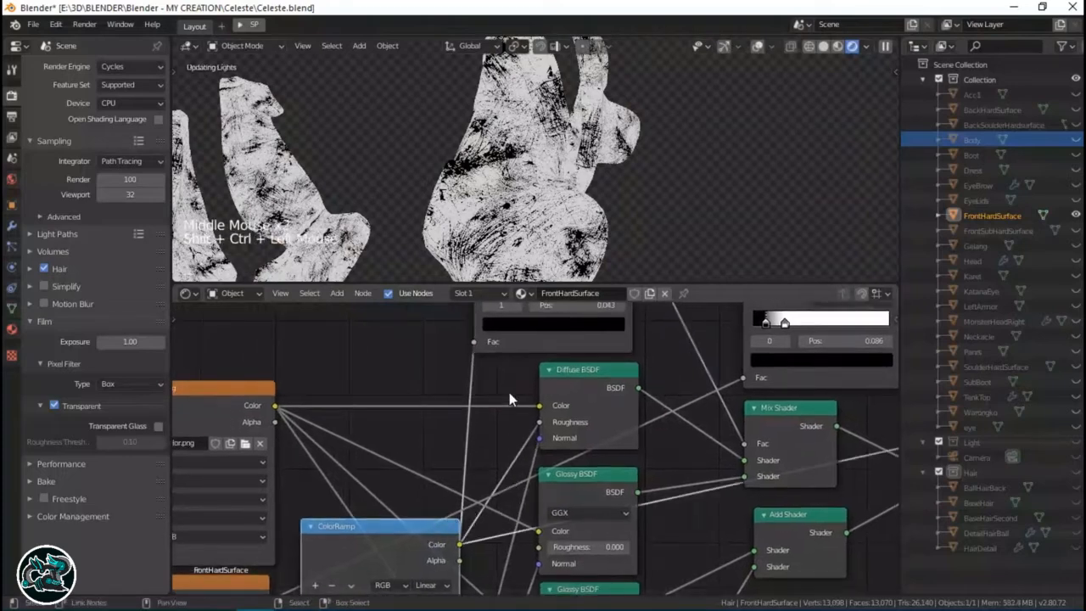
pyautogui.moveTo(565, 448); pyautogui.dragTo(545, 544, button='middle')
pyautogui.keyDown('ctrl'); pyautogui.keyDown('shift'); pyautogui.click(544, 334); pyautogui.keyUp('shift'); pyautogui.keyUp('ctrl')
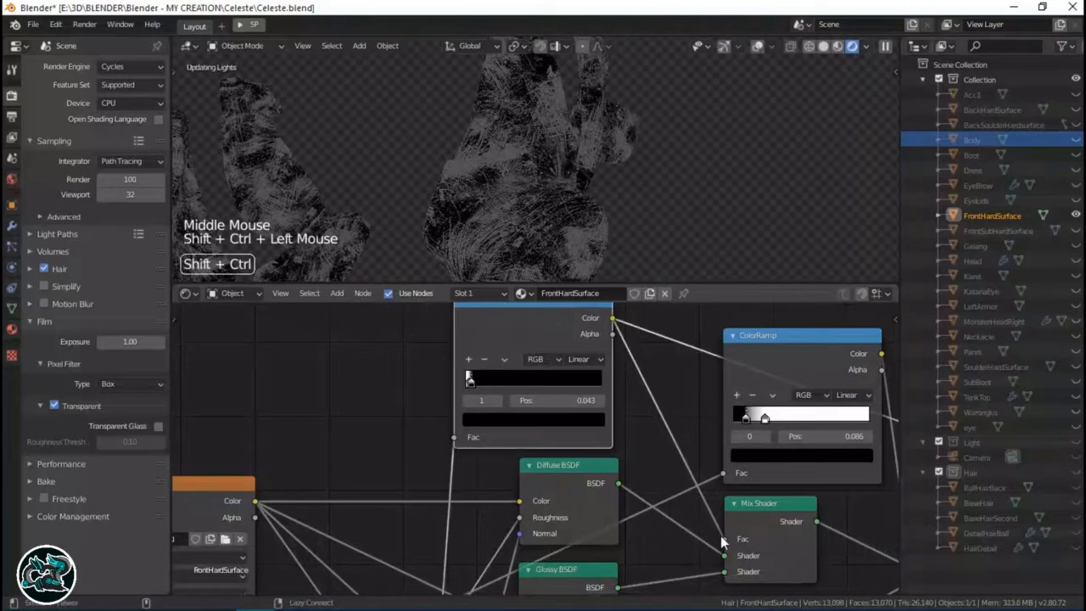
pyautogui.moveTo(656, 510); pyautogui.dragTo(616, 494, button='middle')
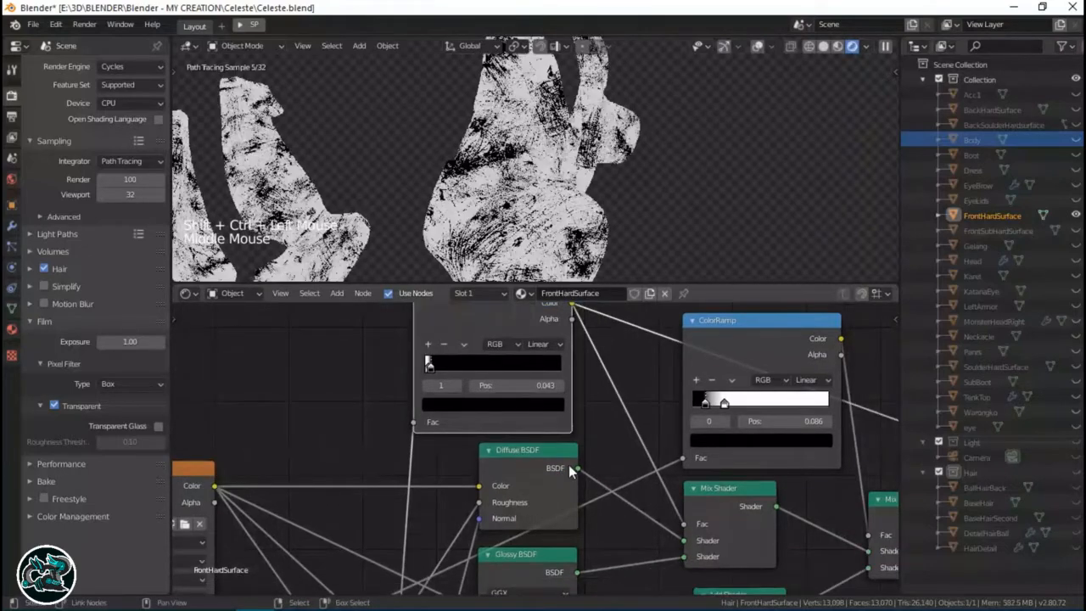
pyautogui.moveTo(550, 342); pyautogui.dragTo(549, 339, button='middle')
pyautogui.moveTo(593, 431); pyautogui.dragTo(603, 501, button='middle')
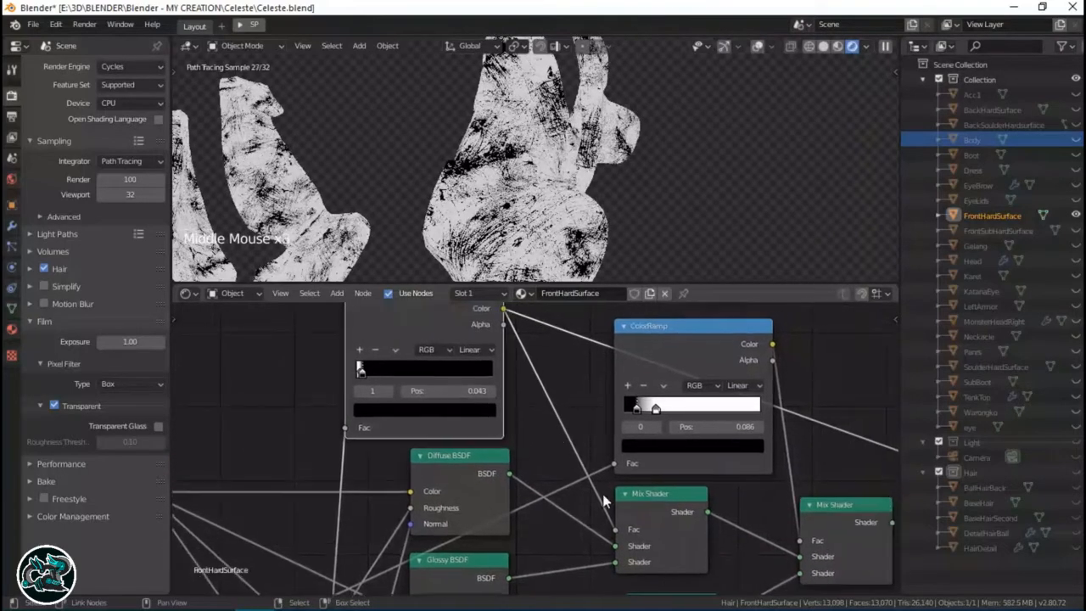
# Preview the Mix Shader of the Diffuse and Glossy BSDFs on the armor again and save the file.
pyautogui.keyDown('ctrl'); pyautogui.keyDown('shift'); pyautogui.click(661, 522); pyautogui.keyUp('shift'); pyautogui.keyUp('ctrl')
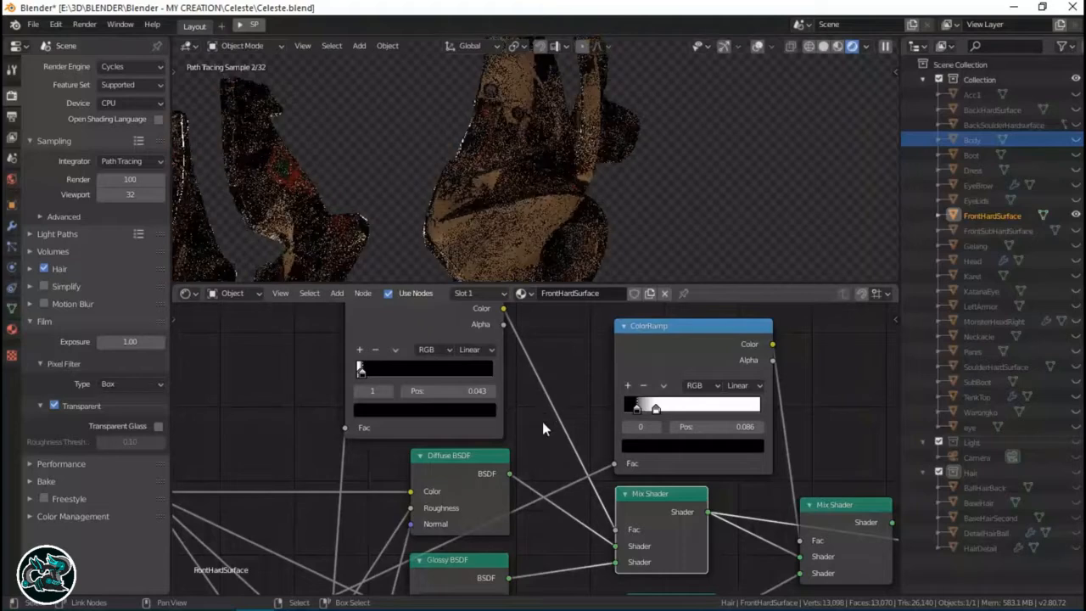
pyautogui.hotkey('ctrl', 's')
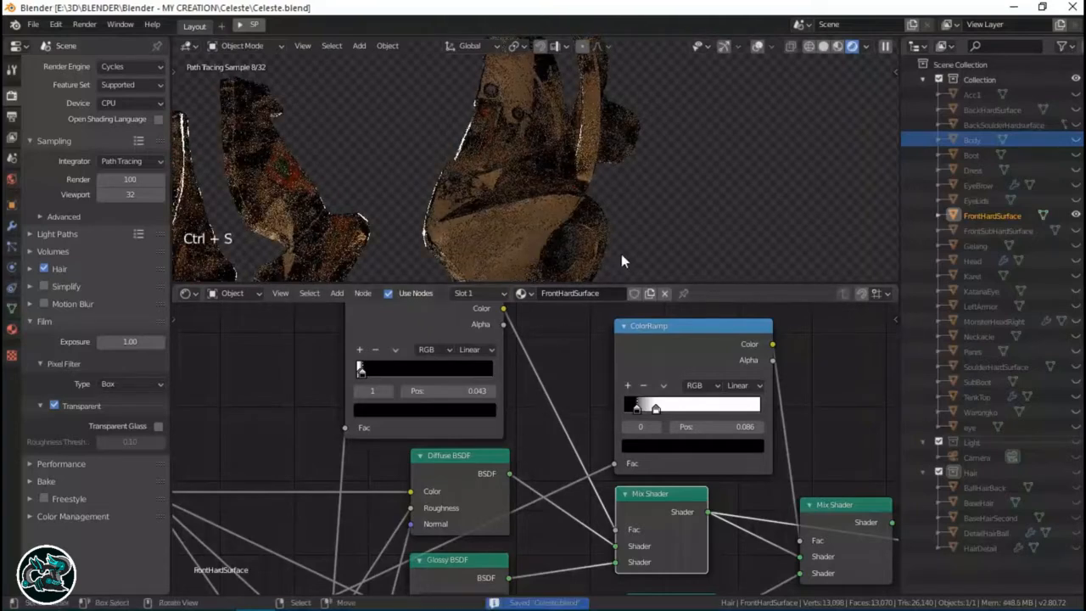
pyautogui.keyDown('shift'); pyautogui.moveTo(656, 227); pyautogui.dragTo(628, 212, button='middle'); pyautogui.keyUp('shift')
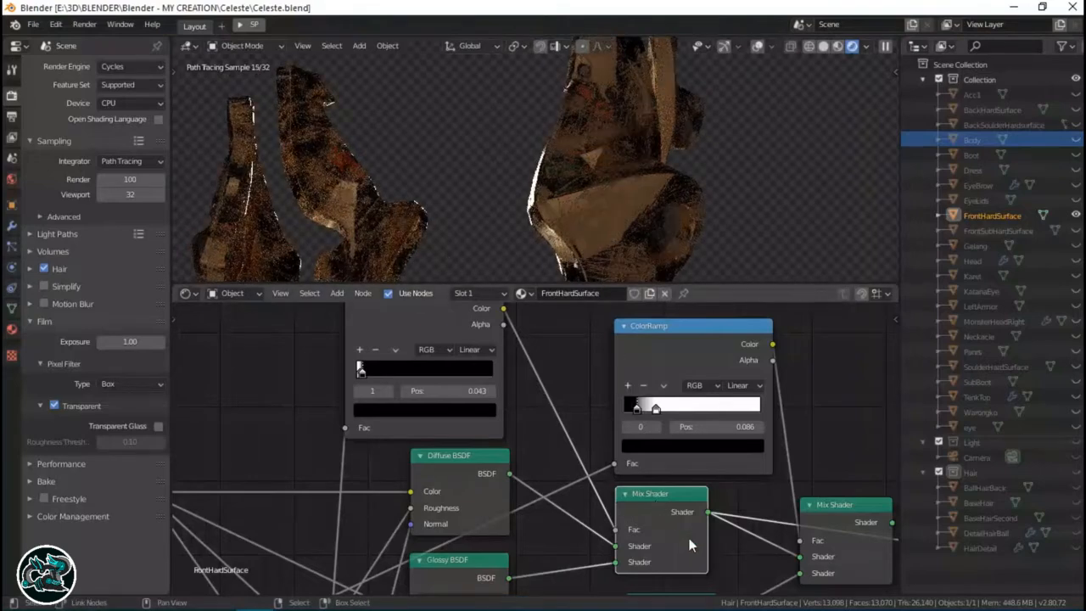
# Preview the Multiscatter GGX Glossy BSDF node on the rendered armor.
pyautogui.moveTo(689, 537); pyautogui.dragTo(594, 425, button='middle')
pyautogui.scroll(-2, 455, 453)
pyautogui.moveTo(536, 393); pyautogui.dragTo(543, 374, button='middle')
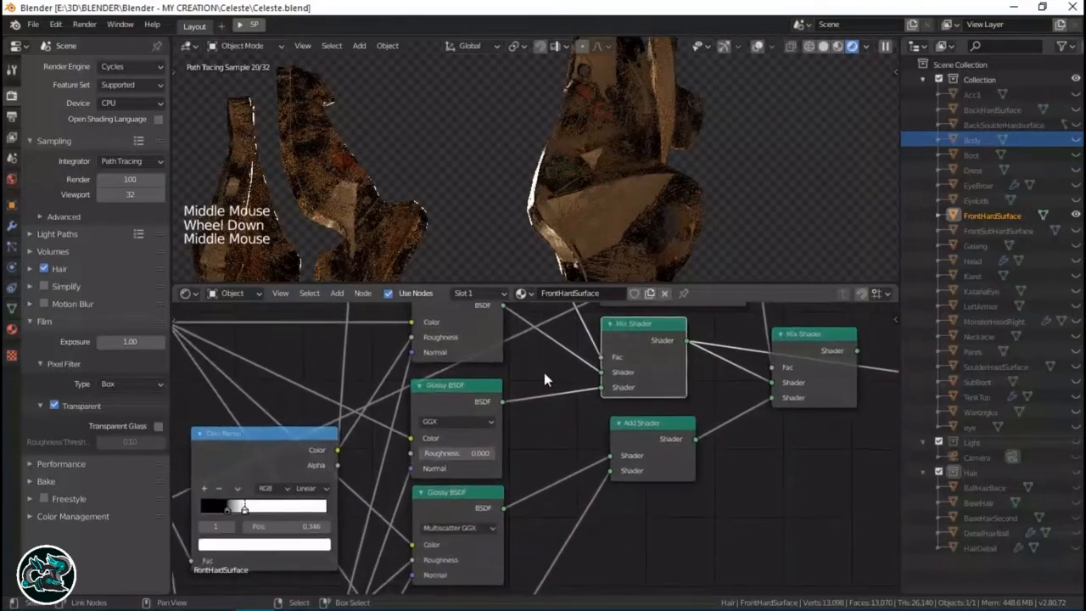
pyautogui.moveTo(529, 475); pyautogui.dragTo(586, 398, button='middle')
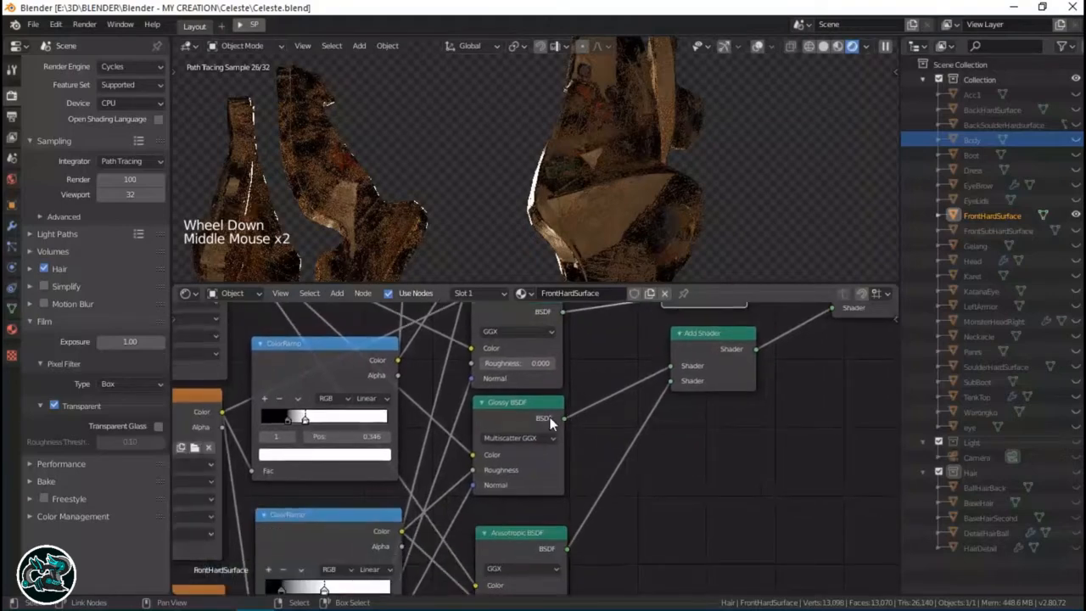
pyautogui.scroll(3, 488, 417)
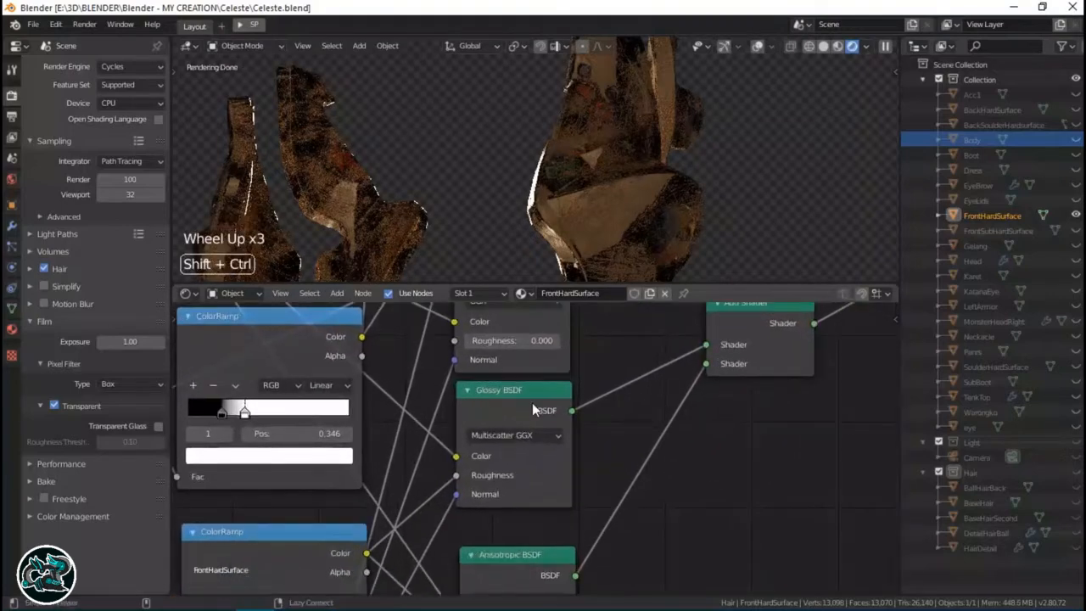
pyautogui.keyDown('ctrl'); pyautogui.keyDown('shift'); pyautogui.click(532, 402); pyautogui.keyUp('shift'); pyautogui.keyUp('ctrl')
pyautogui.moveTo(476, 419); pyautogui.dragTo(590, 450, button='middle')
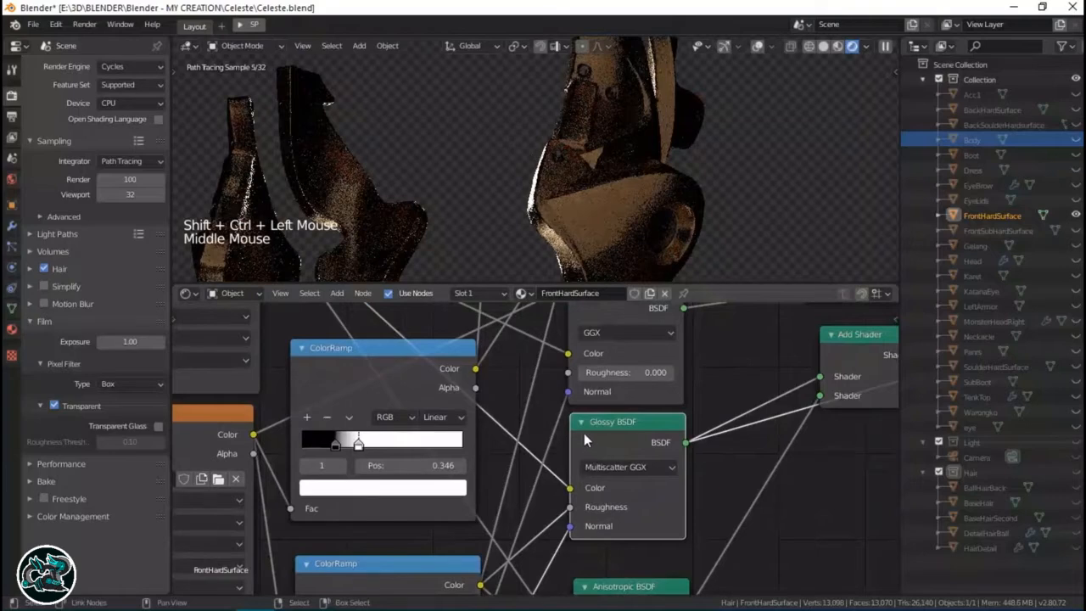
# Trace the BaseColor, ColorRamp and Normal Map links into the Multiscatter GGX Glossy BSDF inputs.
pyautogui.scroll(-4, 584, 433)
pyautogui.moveTo(493, 358); pyautogui.dragTo(567, 518, button='middle')
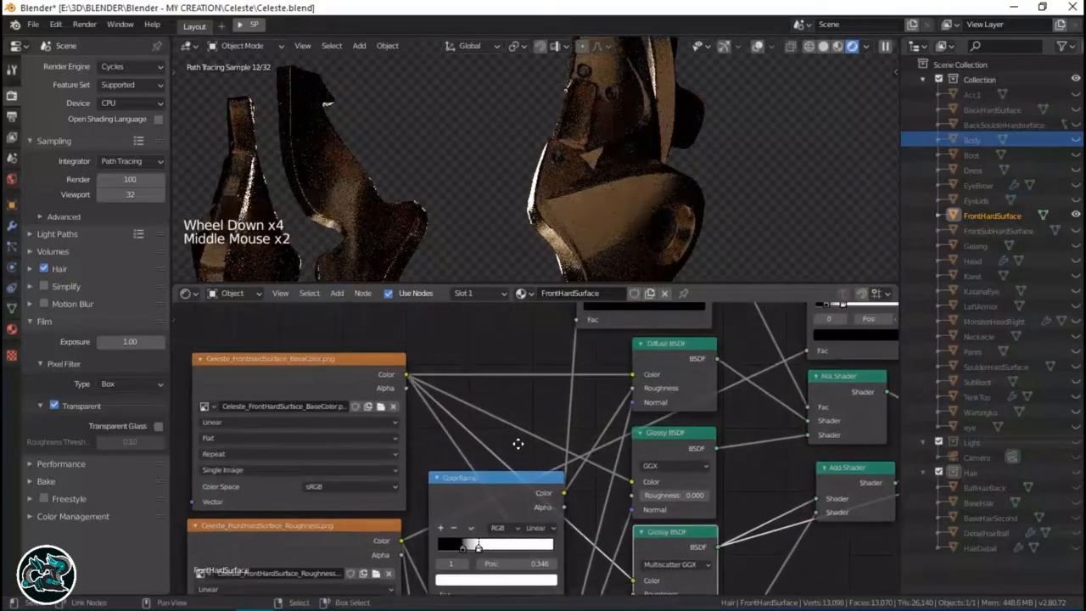
pyautogui.moveTo(520, 471); pyautogui.dragTo(493, 437, button='middle')
pyautogui.moveTo(580, 519); pyautogui.dragTo(525, 398, button='middle')
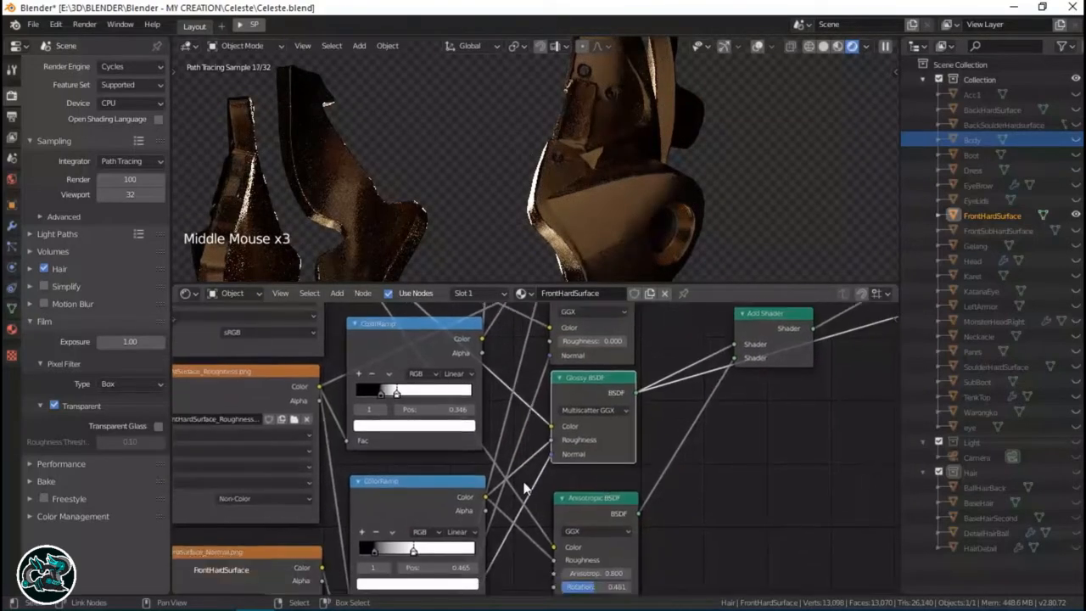
pyautogui.moveTo(542, 485); pyautogui.dragTo(556, 431, button='middle')
pyautogui.scroll(5, 556, 432)
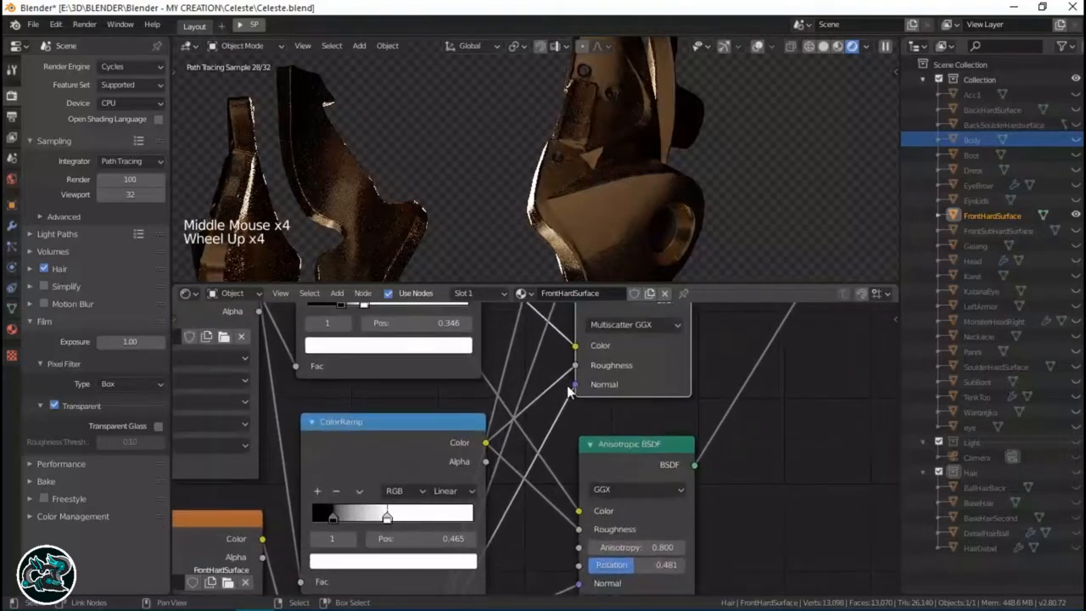
# Preview the ColorRamp that drives the Multiscatter GGX Glossy roughness on the armor and save the file.
pyautogui.moveTo(458, 455); pyautogui.dragTo(494, 477, button='middle')
pyautogui.scroll(-3, 508, 501)
pyautogui.scroll(-1, 495, 503)
pyautogui.keyDown('ctrl'); pyautogui.keyDown('shift'); pyautogui.click(478, 455); pyautogui.keyUp('shift'); pyautogui.keyUp('ctrl')
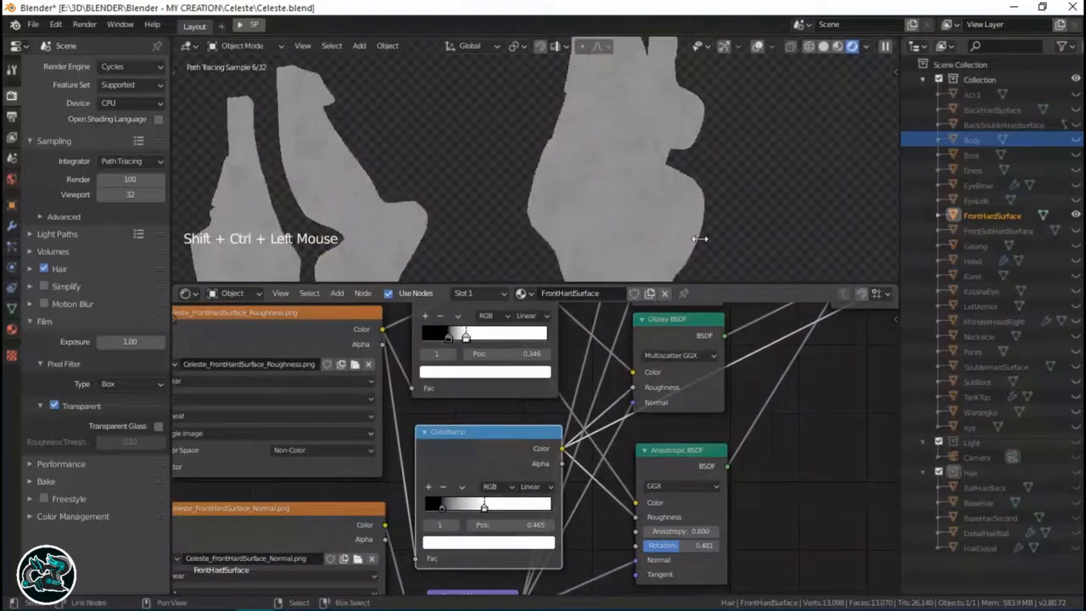
pyautogui.scroll(6, 693, 211)
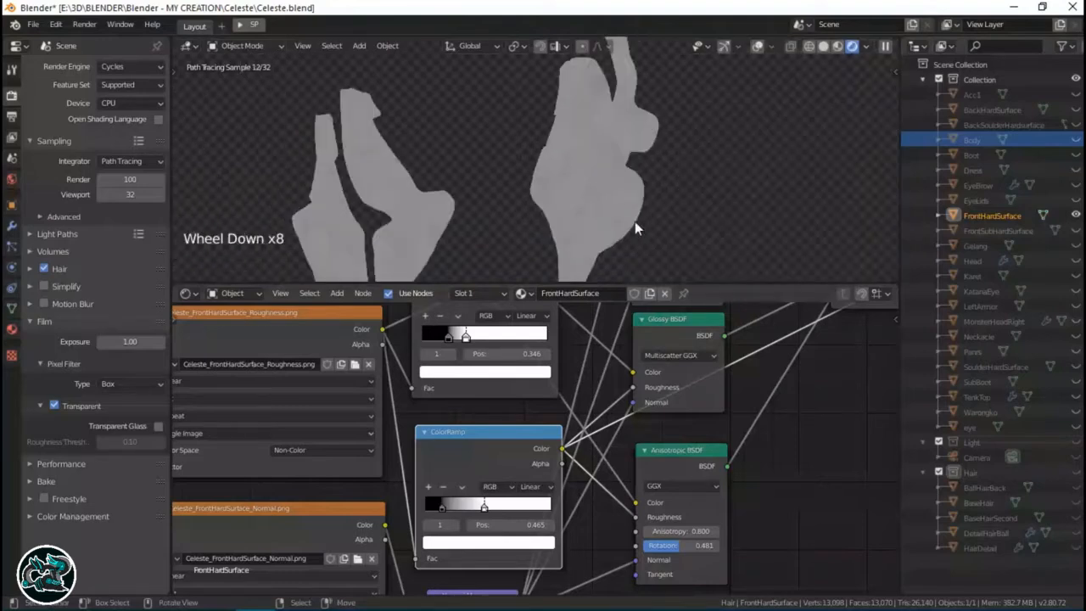
pyautogui.hotkey('ctrl', 's')
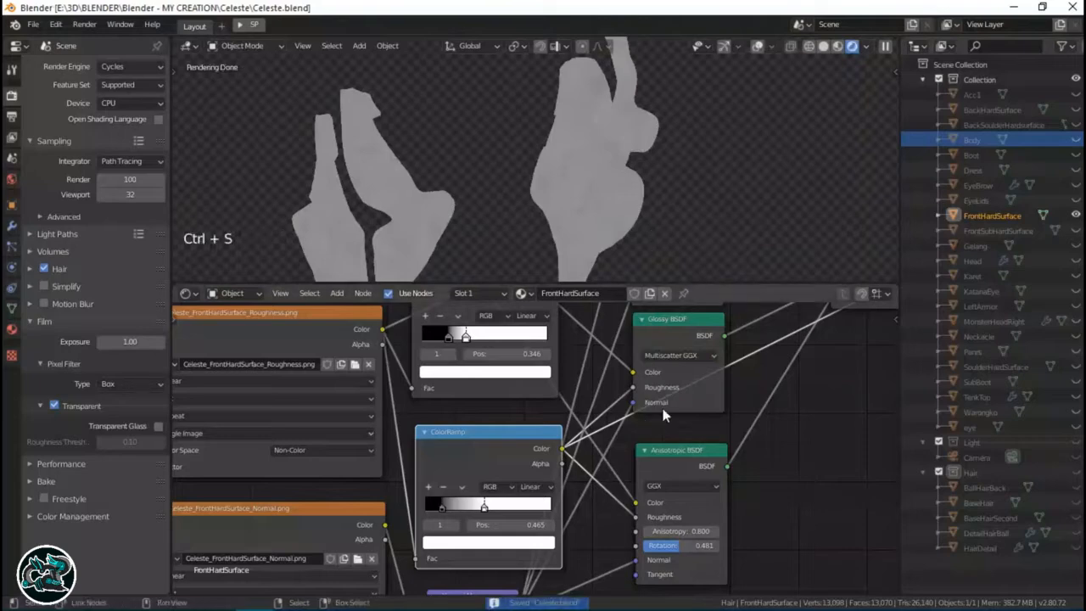
# Preview the Anisotropic BSDF node on the rendered armor.
pyautogui.scroll(-1, 622, 488)
pyautogui.moveTo(622, 488); pyautogui.dragTo(396, 532, button='middle')
pyautogui.scroll(4, 594, 475)
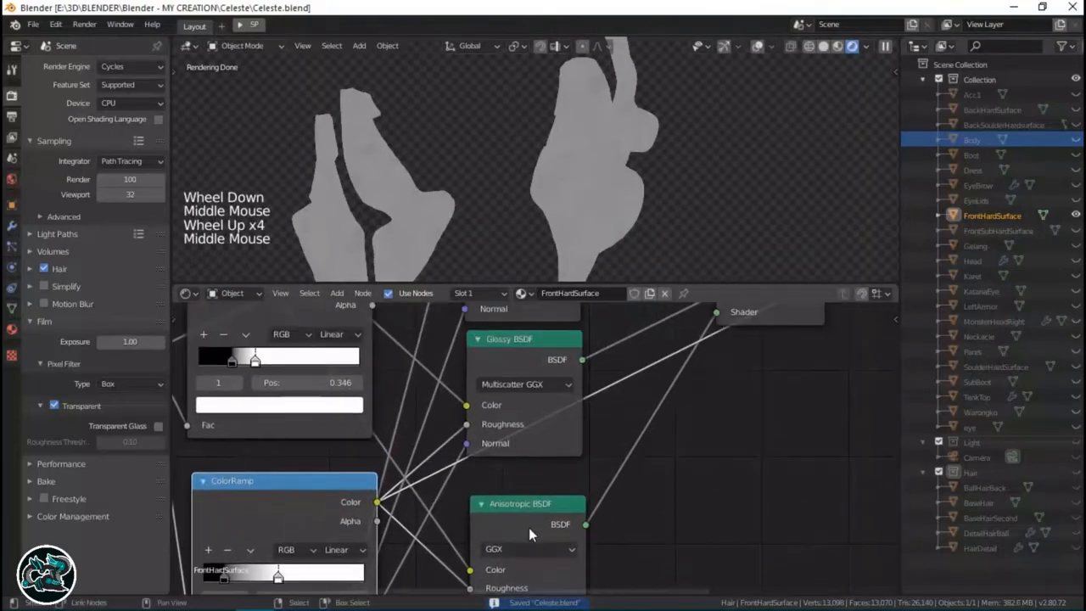
pyautogui.moveTo(569, 422); pyautogui.dragTo(693, 307, button='middle')
pyautogui.keyDown('ctrl'); pyautogui.keyDown('shift'); pyautogui.click(636, 408); pyautogui.keyUp('shift'); pyautogui.keyUp('ctrl')
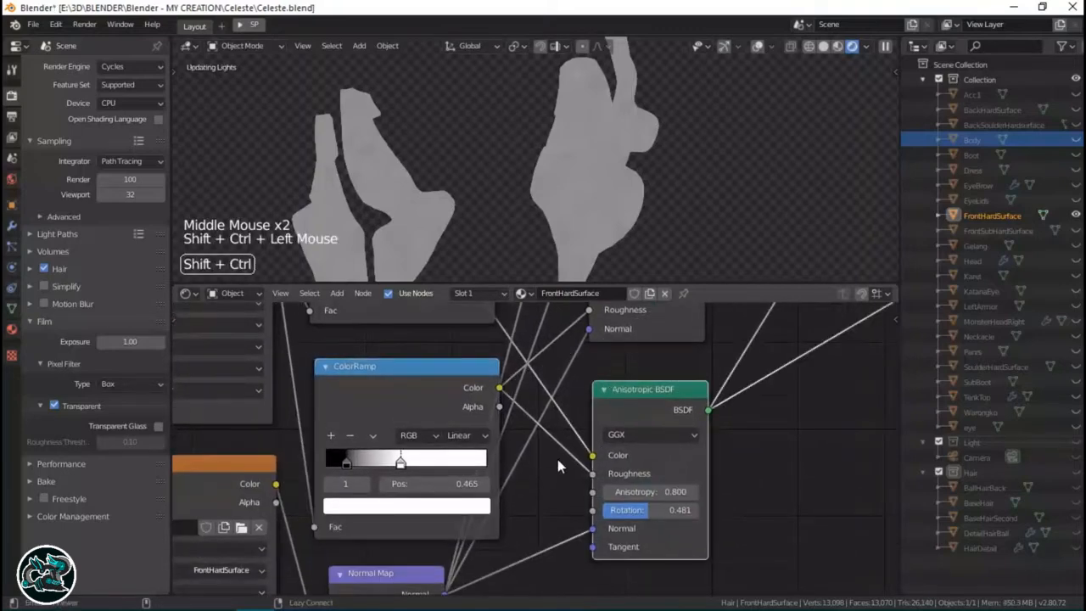
pyautogui.scroll(-3, 547, 447)
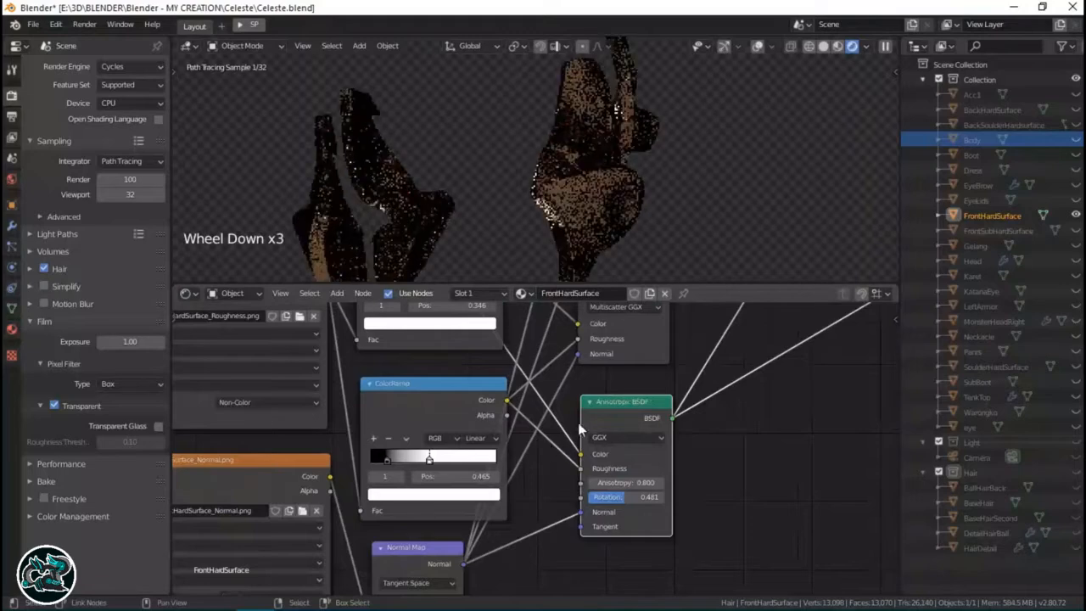
pyautogui.moveTo(610, 459); pyautogui.dragTo(589, 425, button='middle')
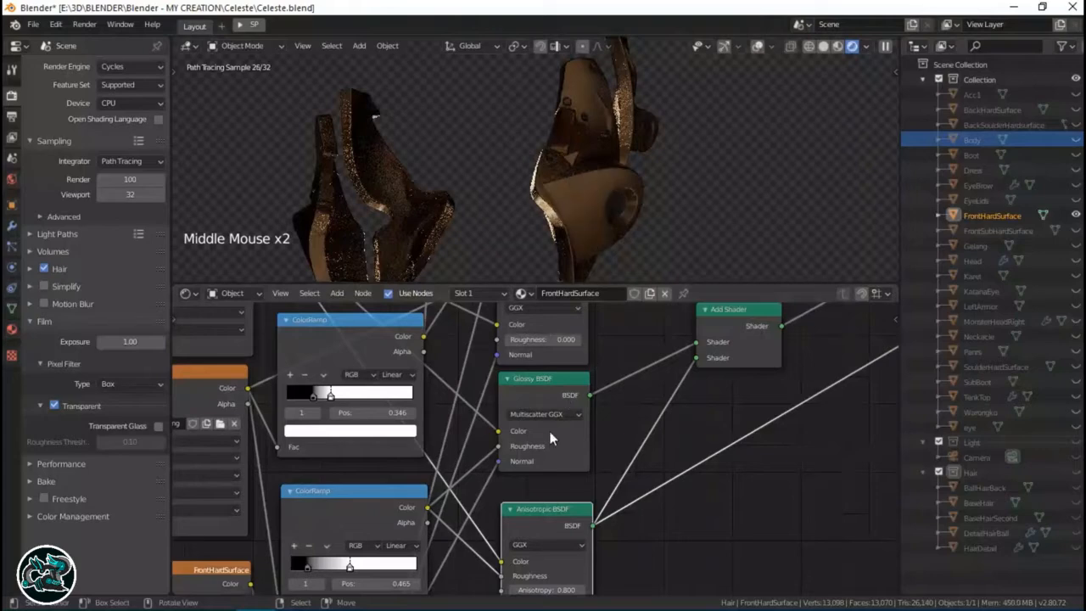
# Examine the Anisotropic BSDF's anisotropy and rotation settings and the ColorRamp and Normal Map links into its inputs.
pyautogui.moveTo(564, 552); pyautogui.dragTo(568, 472, button='middle')
pyautogui.scroll(5, 552, 483)
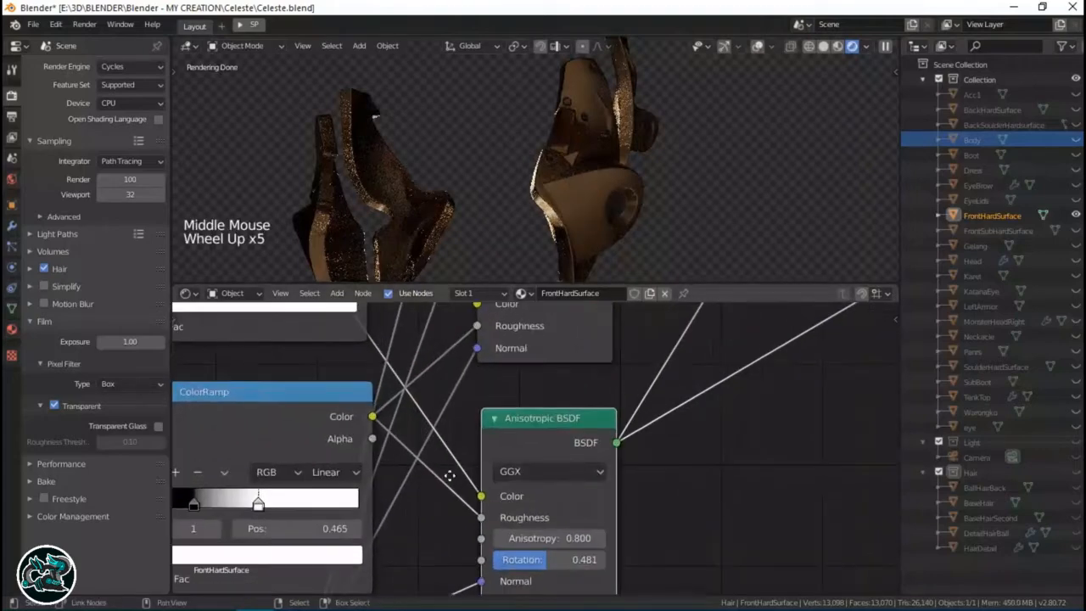
pyautogui.moveTo(450, 476); pyautogui.dragTo(574, 386, button='middle')
pyautogui.moveTo(549, 449); pyautogui.dragTo(594, 408, button='middle')
pyautogui.scroll(-6, 673, 381)
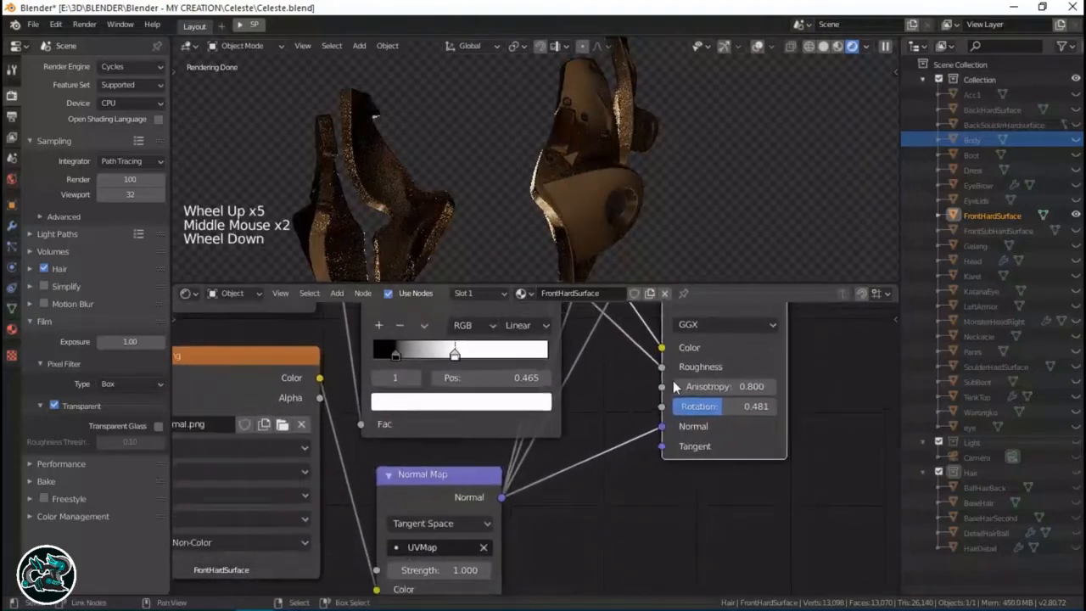
pyautogui.moveTo(662, 391); pyautogui.dragTo(580, 371, button='middle')
pyautogui.scroll(1, 608, 344)
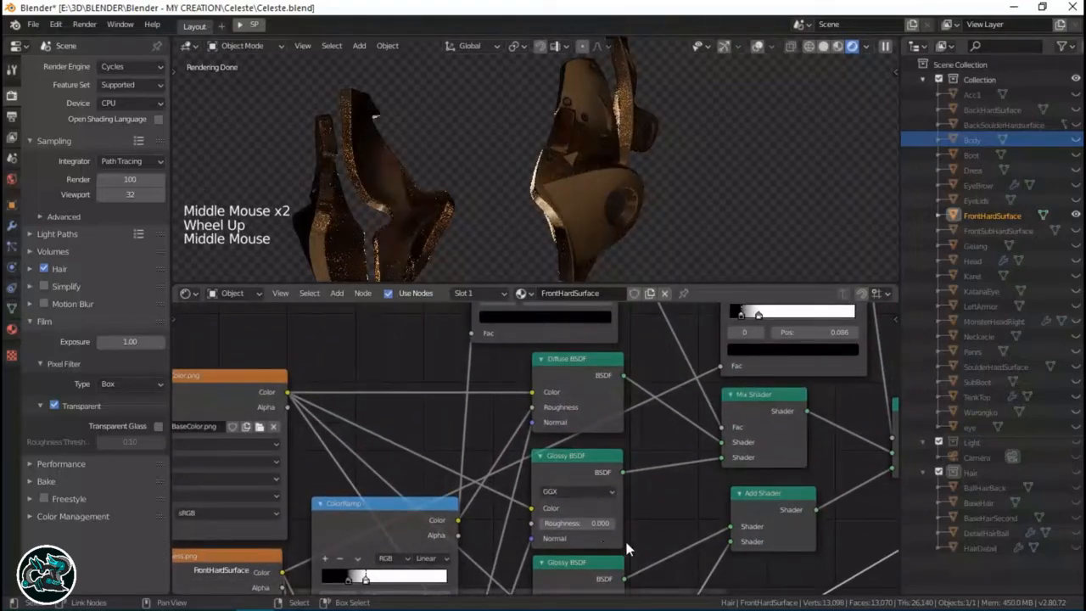
# Examine the Diffuse, Glossy and Anisotropic BSDF nodes and the texture links into their color, roughness and normal inputs.
pyautogui.moveTo(625, 538); pyautogui.dragTo(586, 458, button='middle')
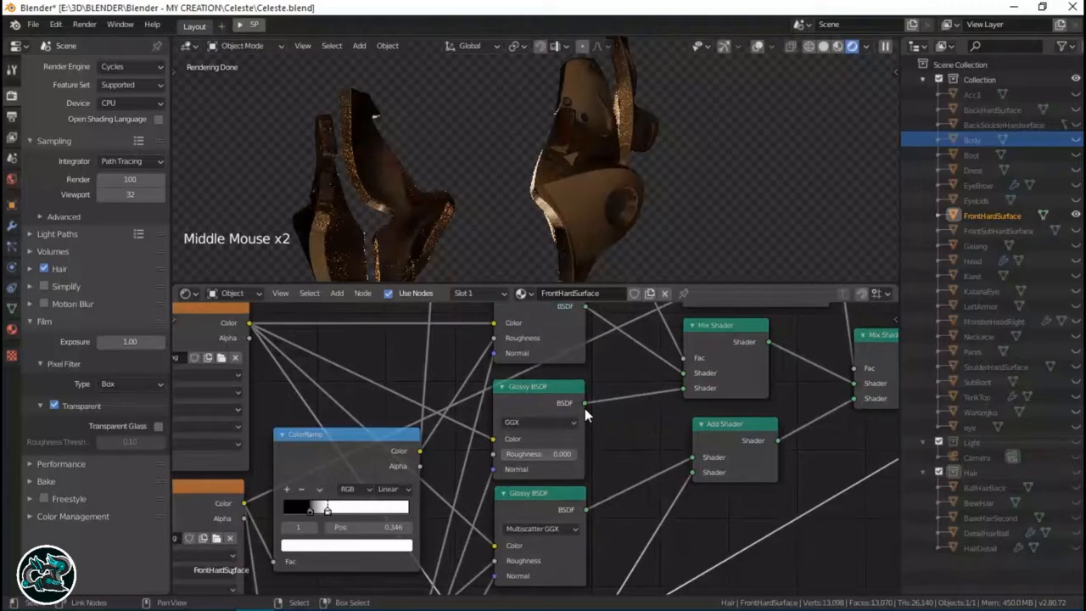
pyautogui.moveTo(596, 407); pyautogui.dragTo(593, 369, button='middle')
pyautogui.scroll(5, 593, 366)
pyautogui.scroll(1, 556, 411)
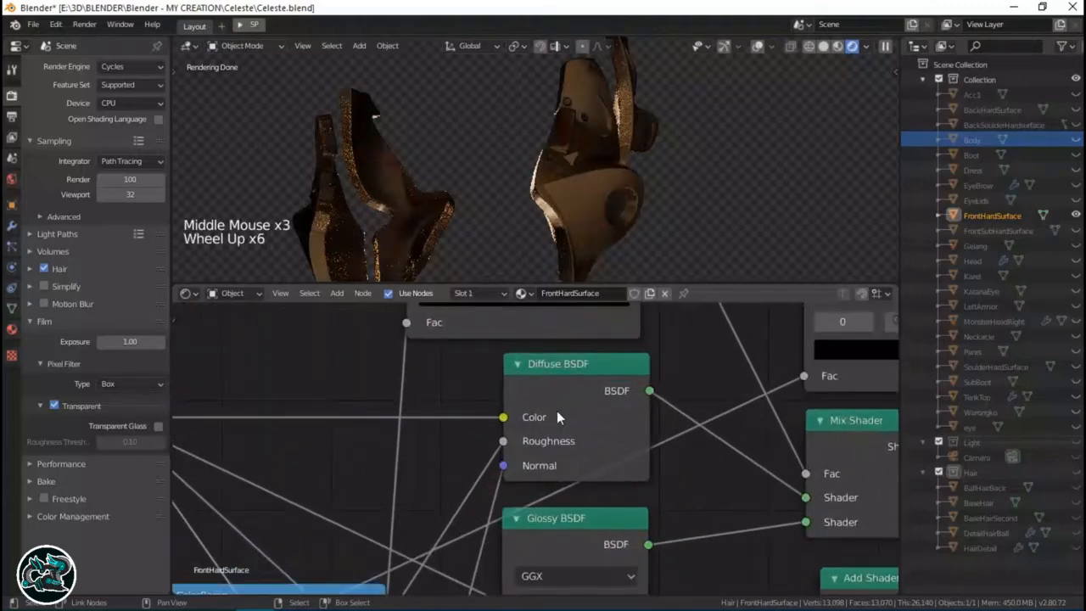
pyautogui.moveTo(556, 411); pyautogui.dragTo(579, 302, button='middle')
pyautogui.scroll(-4, 584, 454)
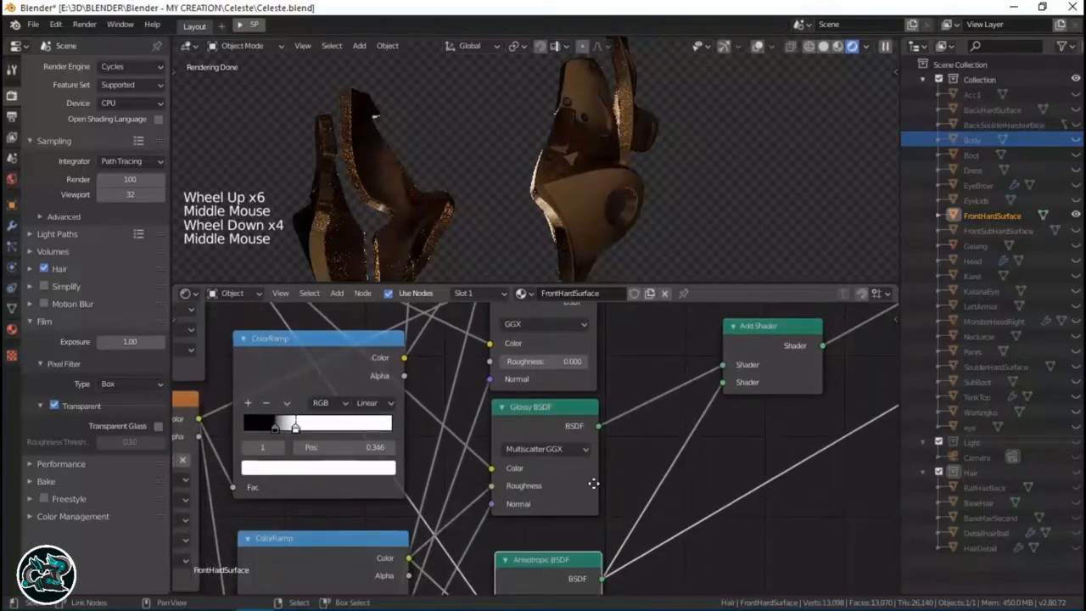
pyautogui.moveTo(594, 483); pyautogui.dragTo(572, 353, button='middle')
pyautogui.moveTo(532, 547); pyautogui.dragTo(623, 415, button='middle')
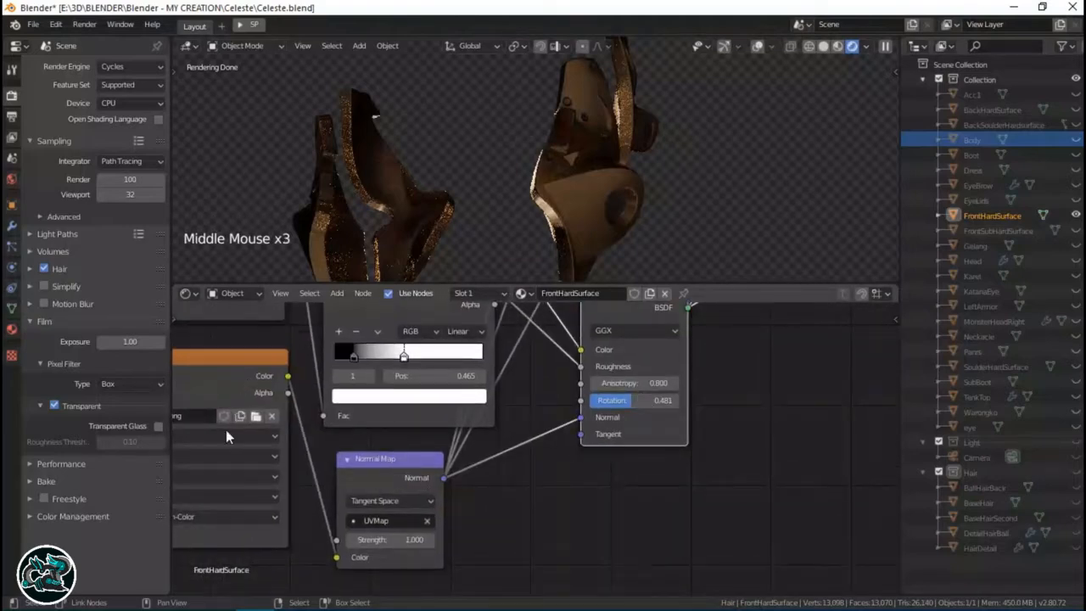
# Trace the Normal and Roughness image textures through the Normal Map and ColorRamp nodes towards the Anisotropic BSDF.
pyautogui.moveTo(297, 416); pyautogui.dragTo(533, 434, button='middle')
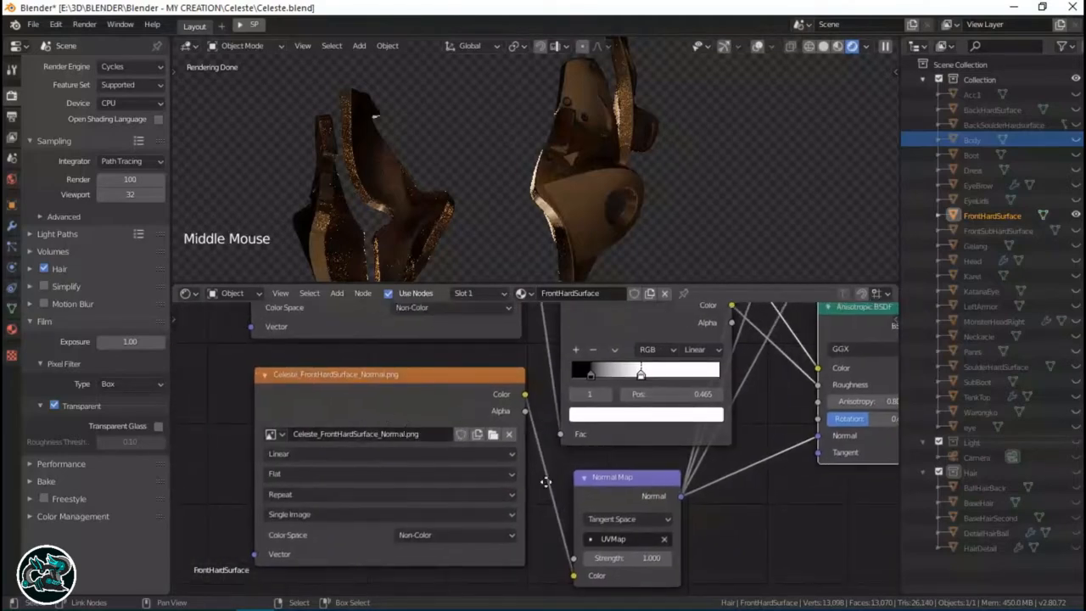
pyautogui.moveTo(546, 482); pyautogui.dragTo(281, 511, button='middle')
pyautogui.moveTo(354, 525); pyautogui.dragTo(326, 541, button='middle')
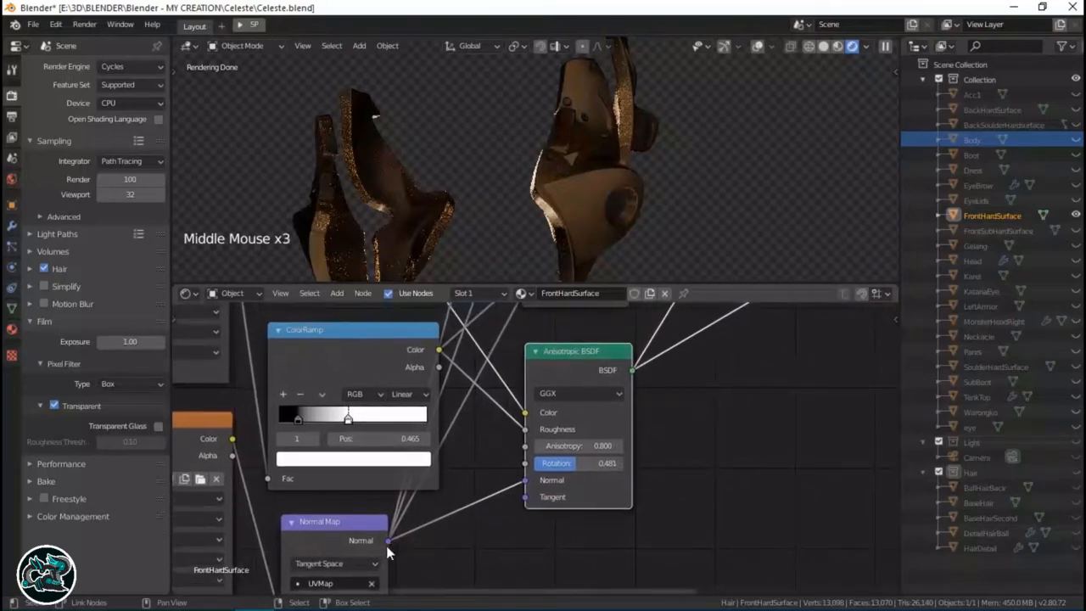
pyautogui.moveTo(506, 439); pyautogui.dragTo(689, 240, button='middle')
pyautogui.moveTo(529, 455); pyautogui.dragTo(903, 271, button='middle')
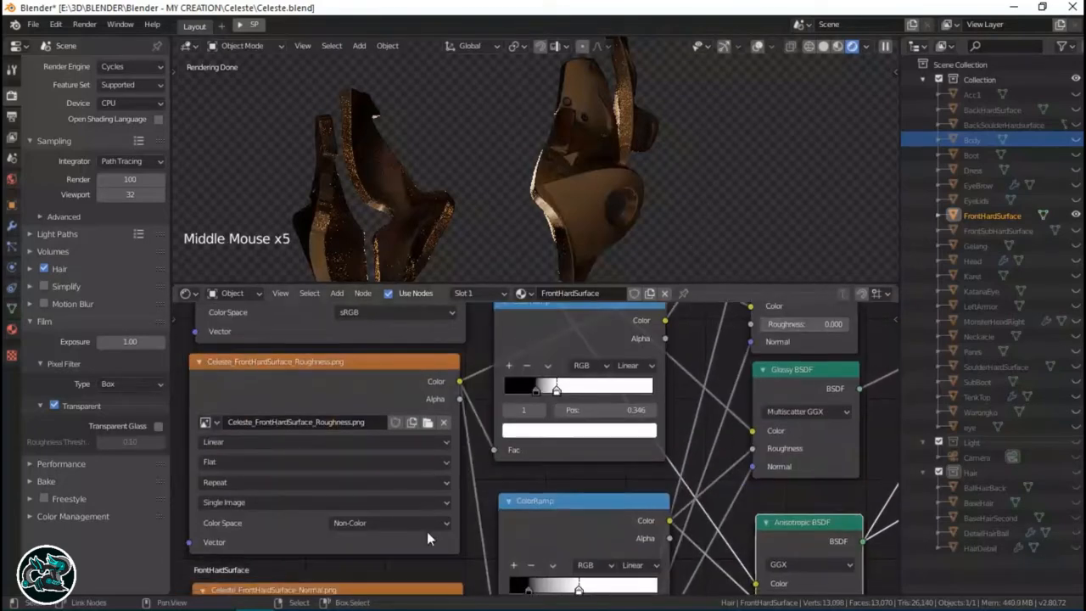
pyautogui.moveTo(443, 531); pyautogui.dragTo(478, 414, button='middle')
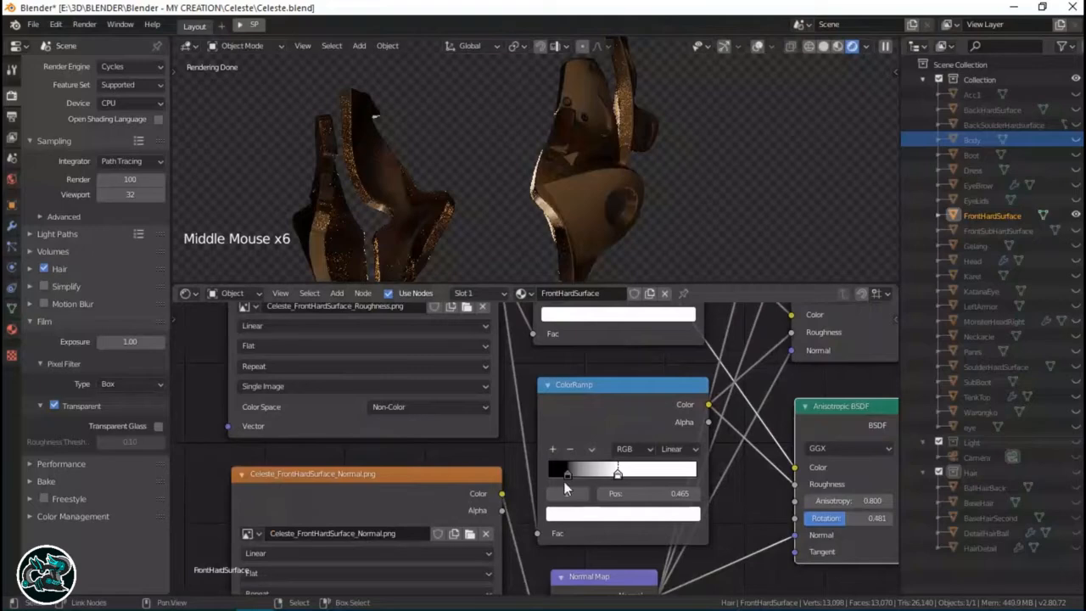
# Examine how the Multiscatter GGX Glossy BSDF and the Anisotropic BSDF feed the two inputs of the Add Shader.
pyautogui.moveTo(563, 481); pyautogui.dragTo(254, 516, button='middle')
pyautogui.scroll(-7, 755, 356)
pyautogui.moveTo(598, 479); pyautogui.dragTo(420, 597, button='middle')
pyautogui.scroll(5, 494, 461)
pyautogui.moveTo(495, 461); pyautogui.dragTo(402, 541, button='middle')
pyautogui.moveTo(400, 535); pyautogui.dragTo(397, 514)
pyautogui.moveTo(426, 411); pyautogui.dragTo(391, 492, button='middle')
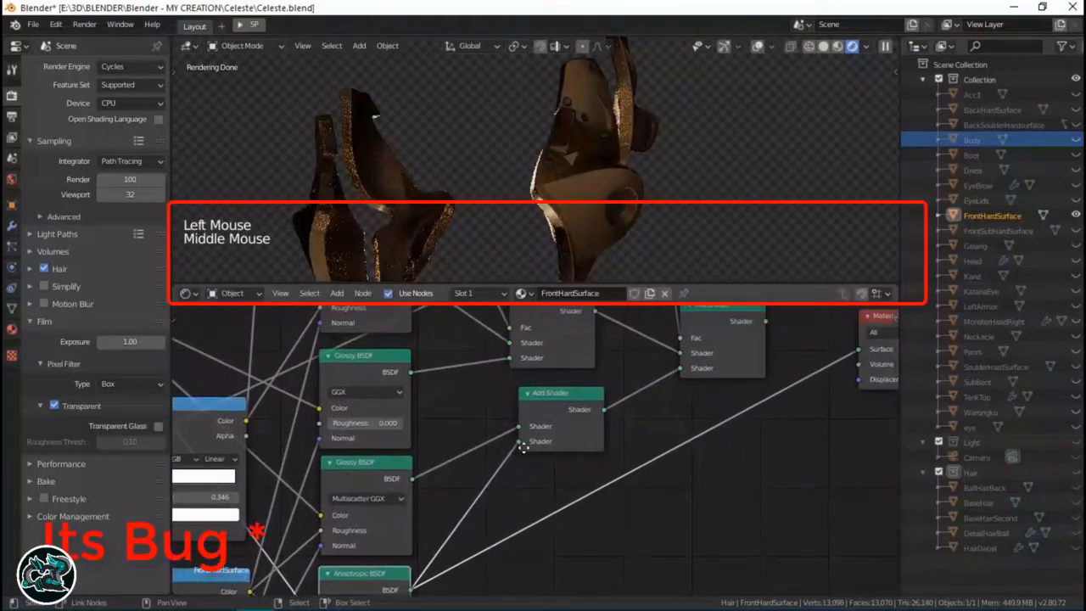
pyautogui.moveTo(524, 448); pyautogui.dragTo(546, 470, button='middle')
pyautogui.scroll(2, 545, 470)
pyautogui.scroll(3, 545, 470)
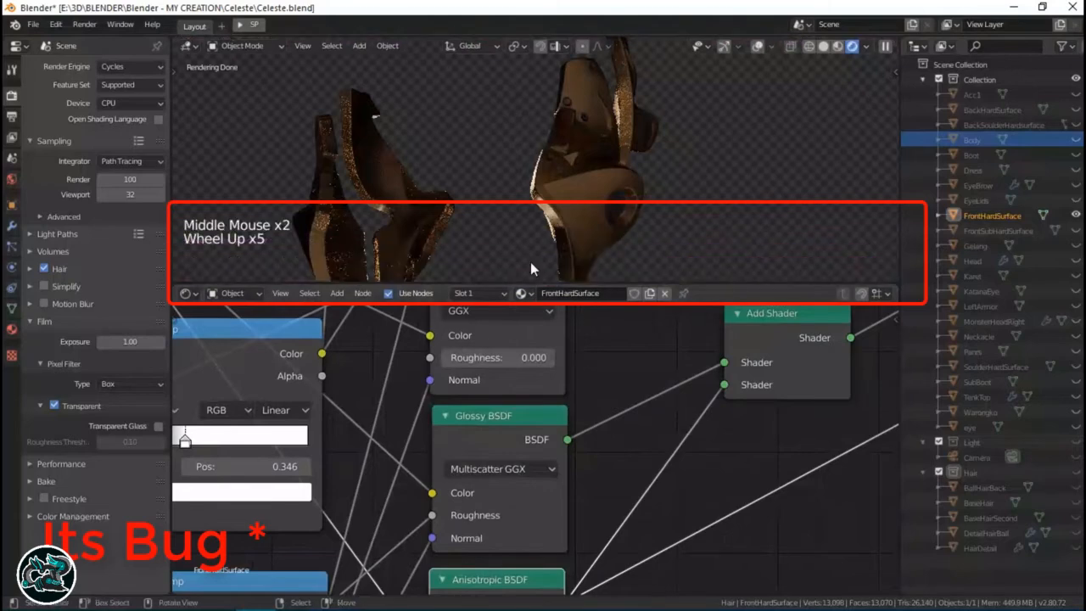
# Save the file and preview the Add Shader node on the rendered armor.
pyautogui.press('z')
pyautogui.hotkey('ctrl', 's')
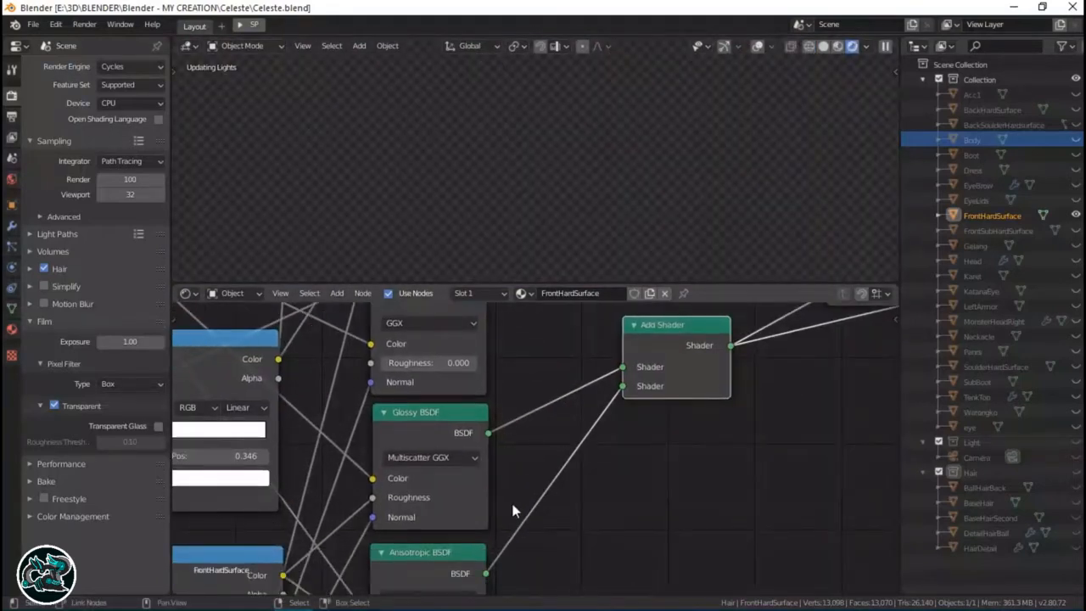
pyautogui.moveTo(514, 510); pyautogui.dragTo(446, 592, button='middle')
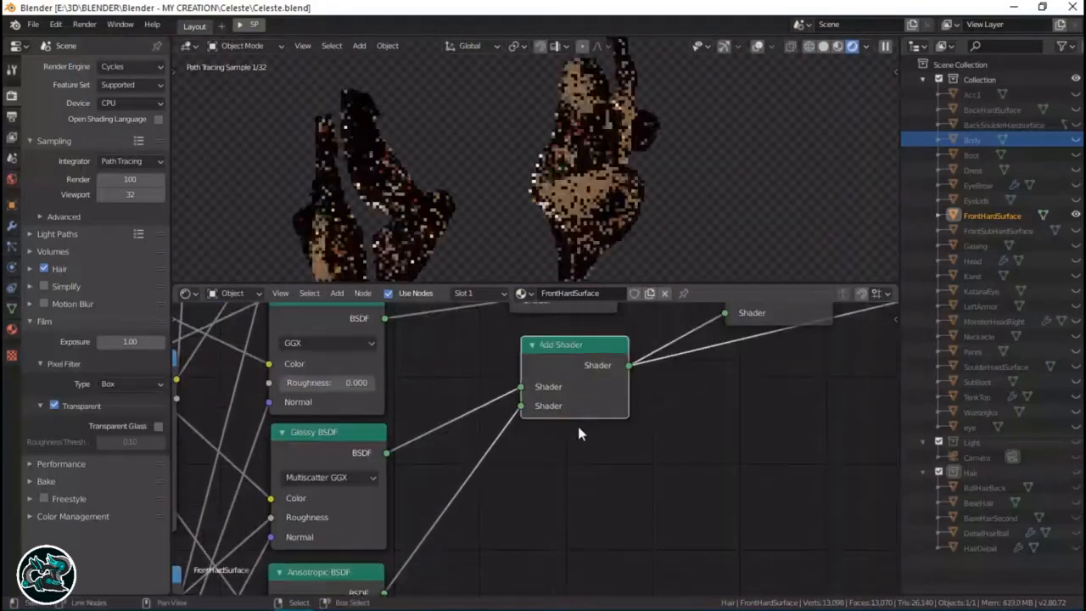
pyautogui.moveTo(585, 362); pyautogui.dragTo(561, 448, button='middle')
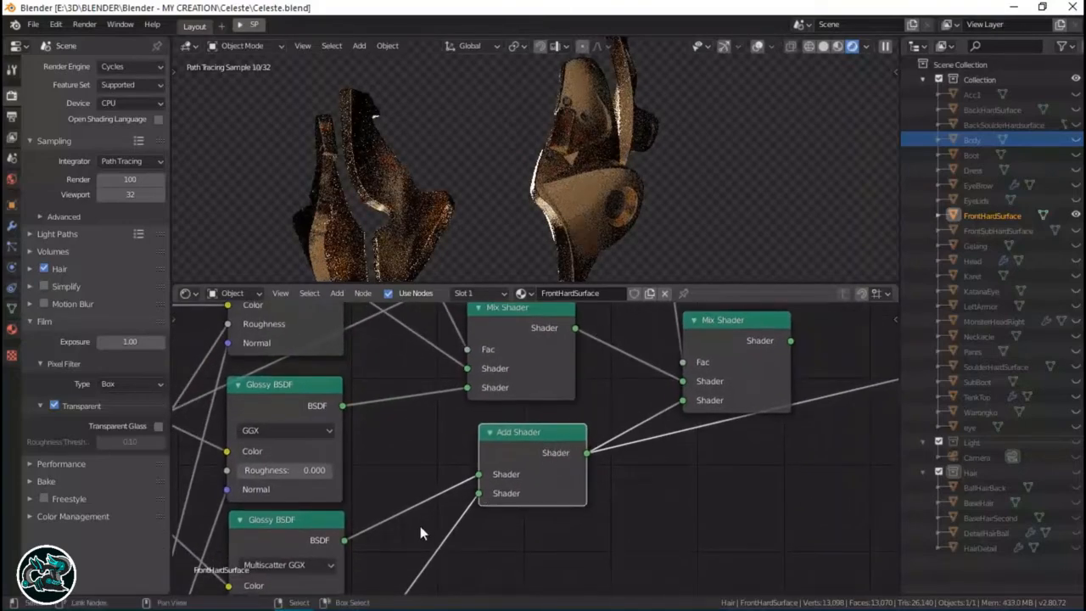
# Compare the rendered previews of the Multiscatter GGX Glossy BSDF, the Anisotropic BSDF and the Add Shader combining them.
pyautogui.moveTo(453, 490); pyautogui.dragTo(550, 450, button='middle')
pyautogui.keyDown('ctrl'); pyautogui.keyDown('shift'); pyautogui.click(427, 489); pyautogui.keyUp('shift'); pyautogui.keyUp('ctrl')
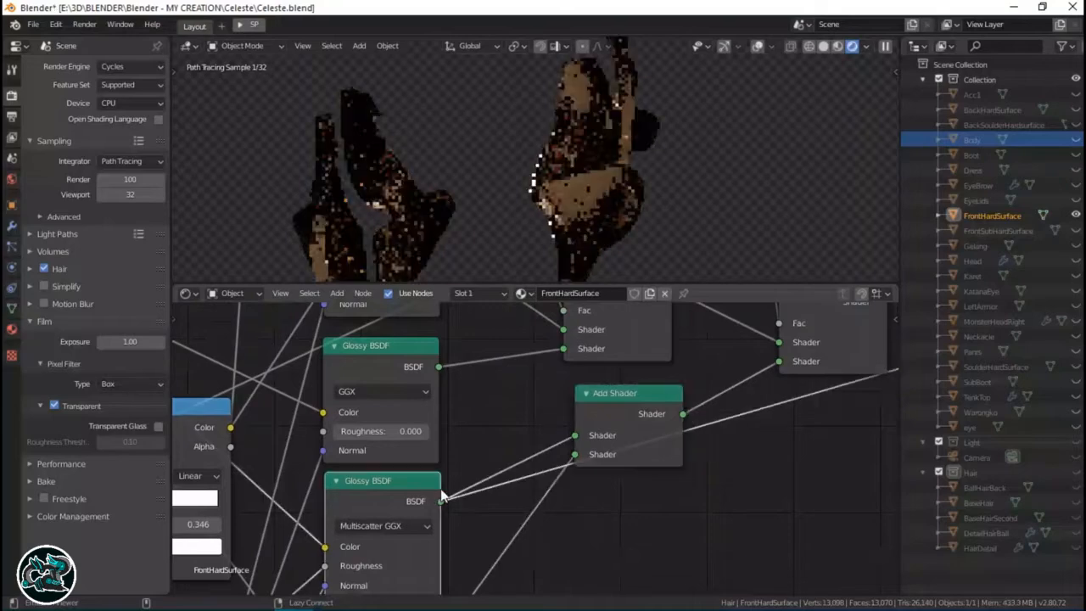
pyautogui.moveTo(618, 473); pyautogui.dragTo(662, 324, button='middle')
pyautogui.keyDown('ctrl'); pyautogui.keyDown('shift'); pyautogui.click(463, 489); pyautogui.keyUp('shift'); pyautogui.keyUp('ctrl')
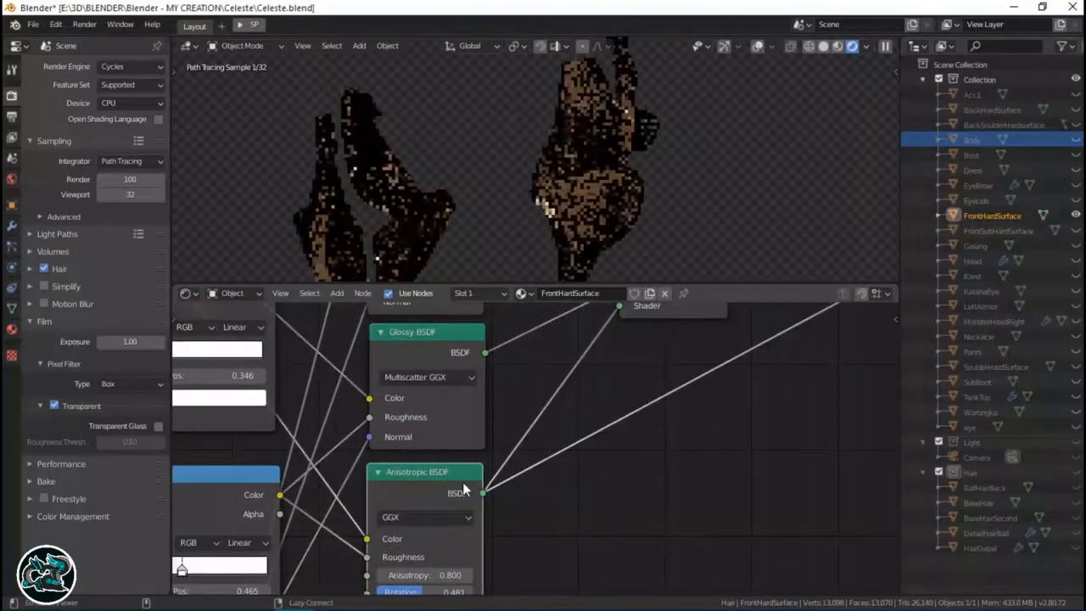
pyautogui.moveTo(628, 424); pyautogui.dragTo(546, 551, button='middle')
pyautogui.moveTo(572, 368)
pyautogui.mouseDown(button='middle')
pyautogui.moveTo(566, 494)
pyautogui.moveTo(584, 406)
pyautogui.moveTo(578, 365)
pyautogui.mouseUp(button='middle')
pyautogui.keyDown('ctrl'); pyautogui.keyDown('shift'); pyautogui.click(588, 555); pyautogui.keyUp('shift'); pyautogui.keyUp('ctrl')
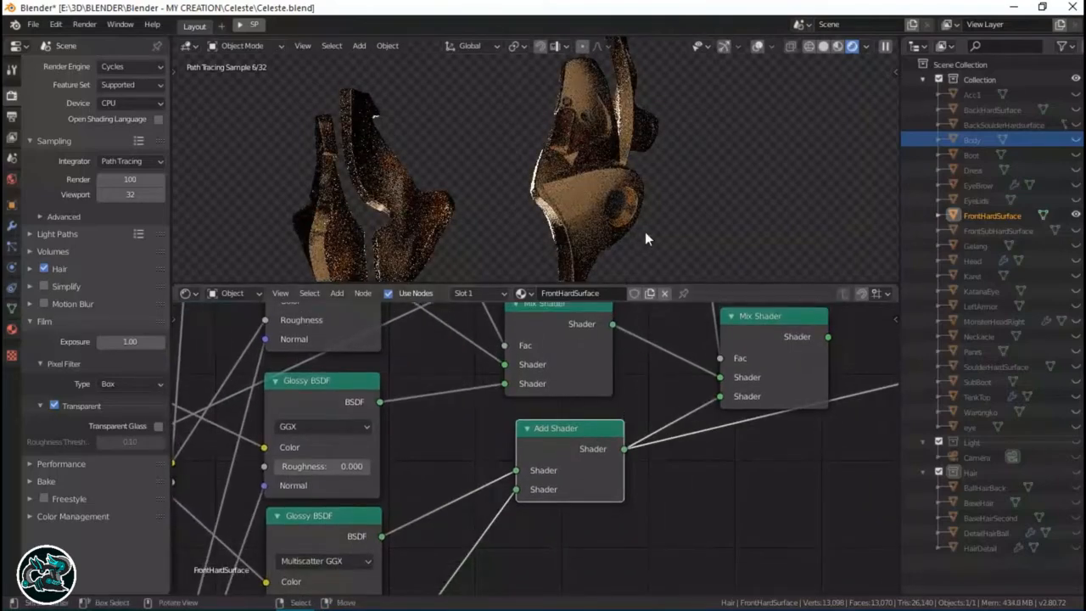
# Preview the final Mix Shader on the armor and trace the links feeding it back to the textures.
pyautogui.moveTo(665, 214); pyautogui.dragTo(631, 275, button='middle')
pyautogui.moveTo(705, 395); pyautogui.dragTo(580, 448, button='middle')
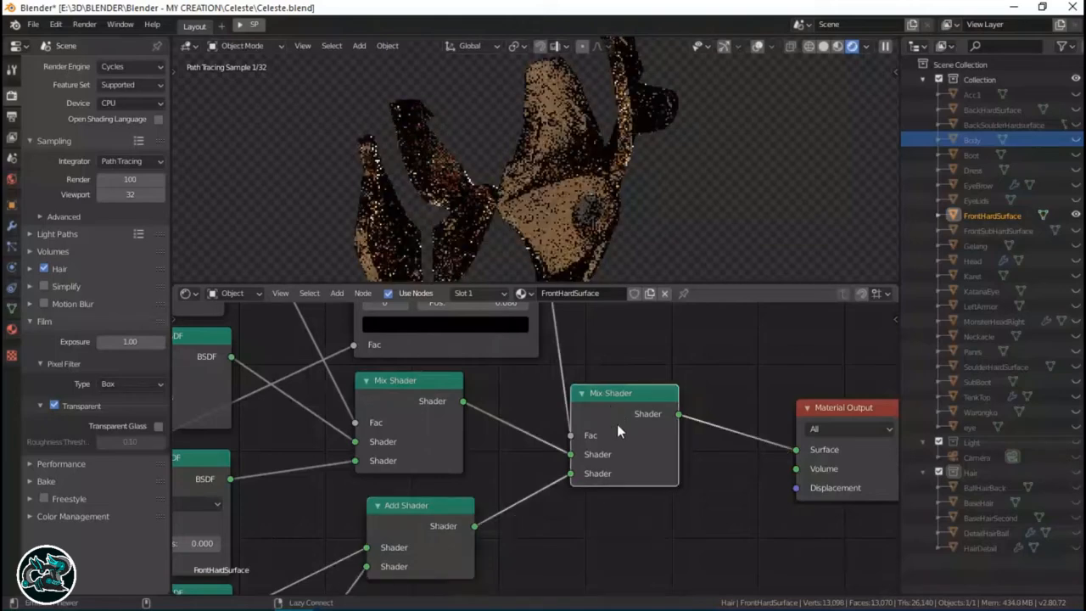
pyautogui.moveTo(487, 453); pyautogui.dragTo(719, 427, button='middle')
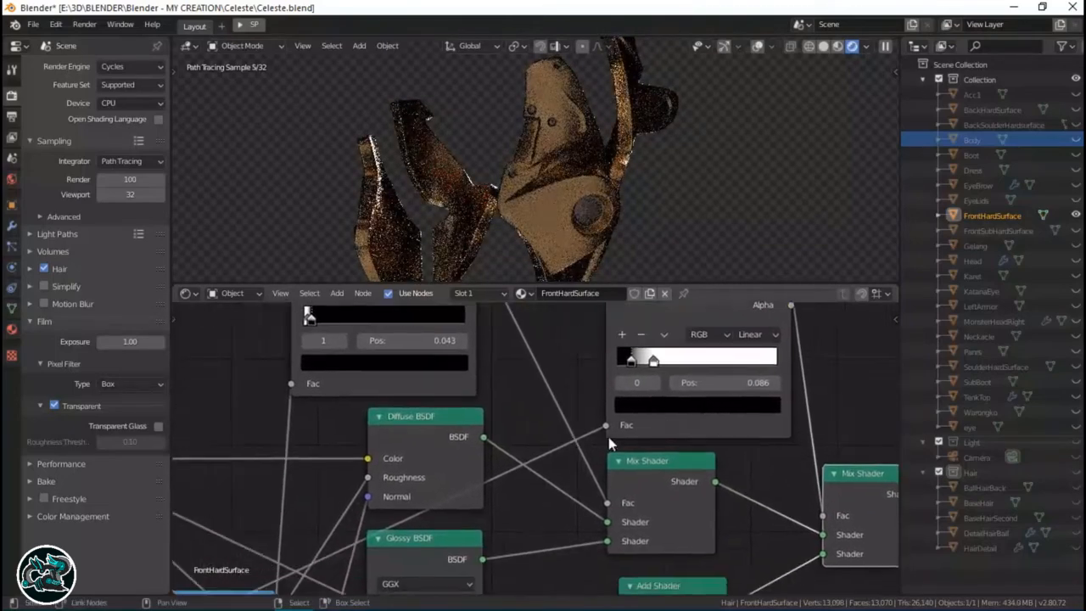
pyautogui.keyDown('ctrl'); pyautogui.moveTo(608, 437); pyautogui.dragTo(585, 415, button='middle'); pyautogui.keyUp('ctrl')
pyautogui.moveTo(315, 562); pyautogui.dragTo(369, 472, button='middle')
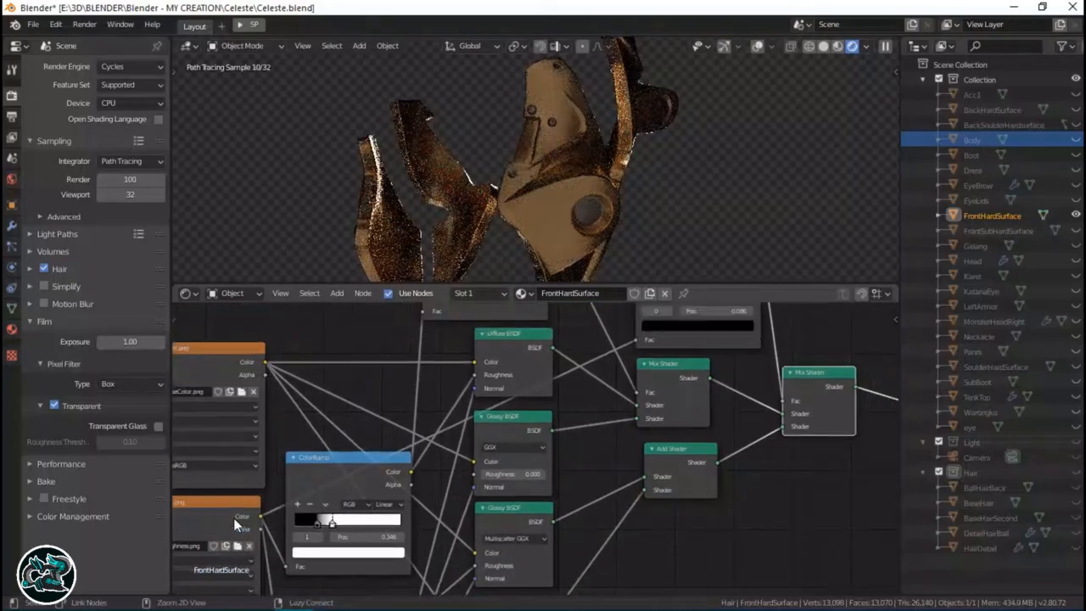
# Preview the ColorRamp that drives the final Mix Shader's factor and inspect its mask on the armor up close.
pyautogui.moveTo(485, 458); pyautogui.dragTo(288, 592, button='middle')
pyautogui.click(494, 405)
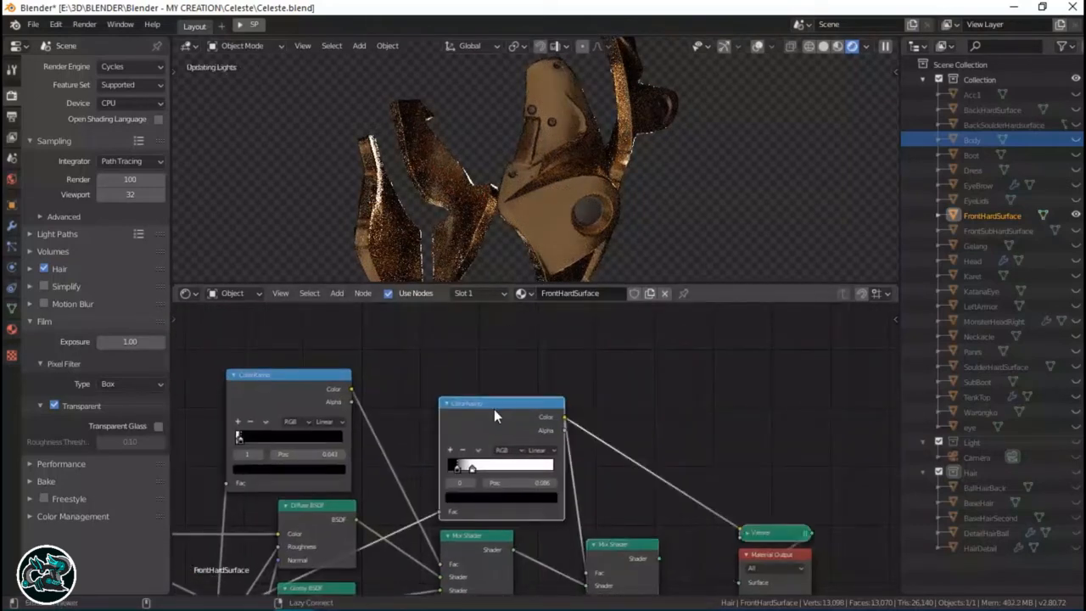
pyautogui.scroll(3, 764, 359)
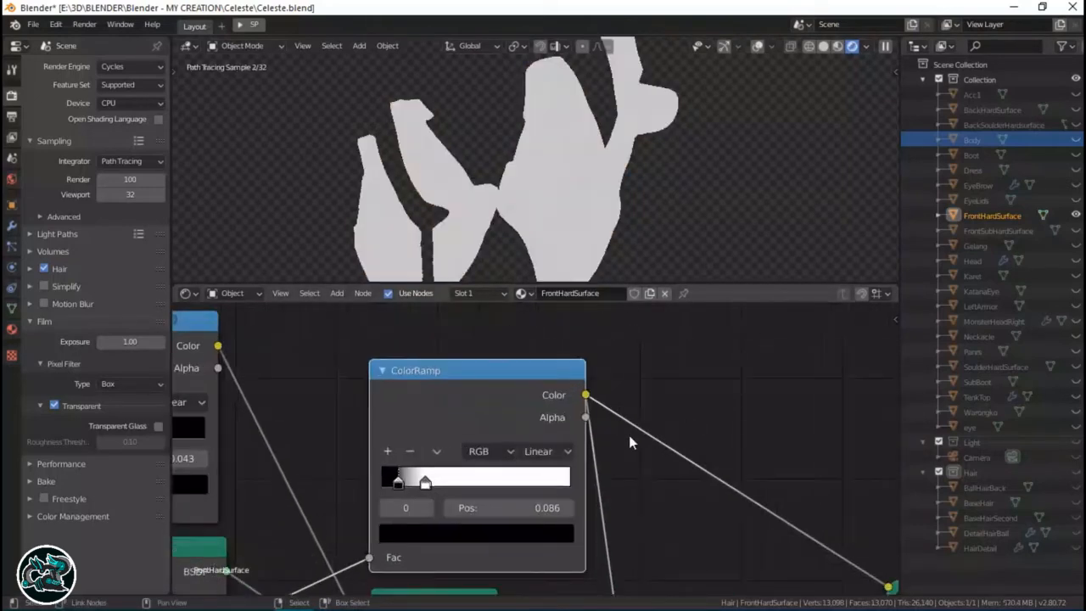
pyautogui.scroll(3, 630, 202)
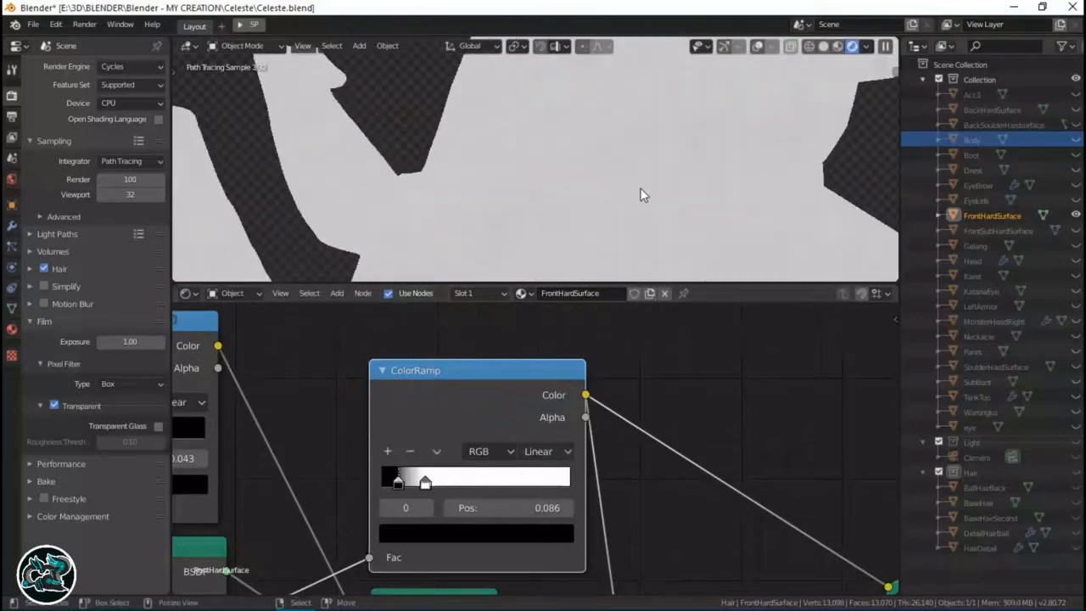
pyautogui.scroll(3, 645, 194)
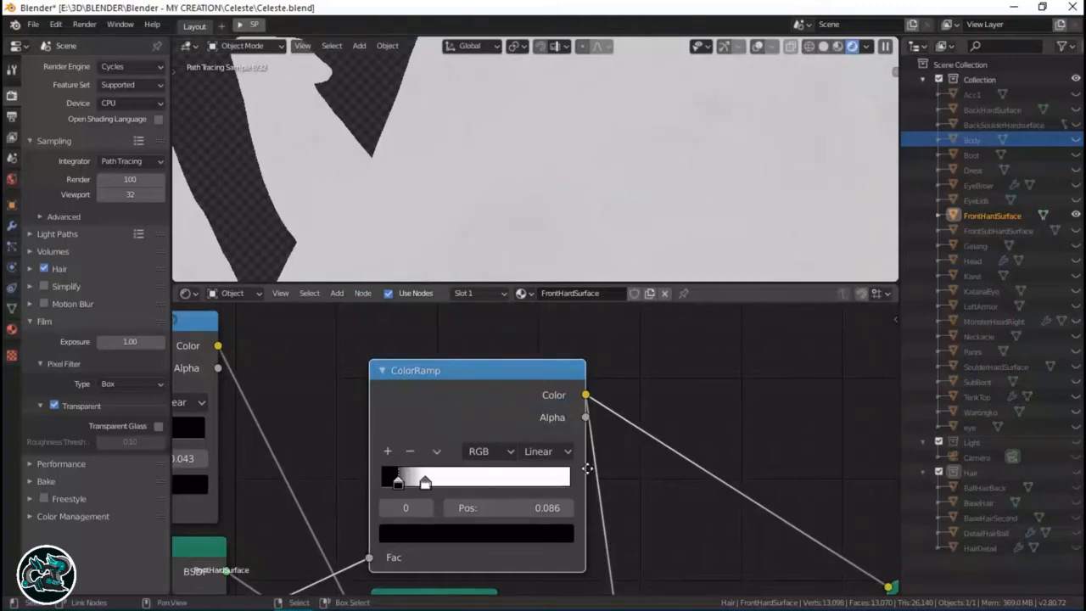
# Connect the final Mix Shader back to the Material Output surface and check the armor from another angle.
pyautogui.moveTo(609, 485); pyautogui.dragTo(573, 328, button='middle')
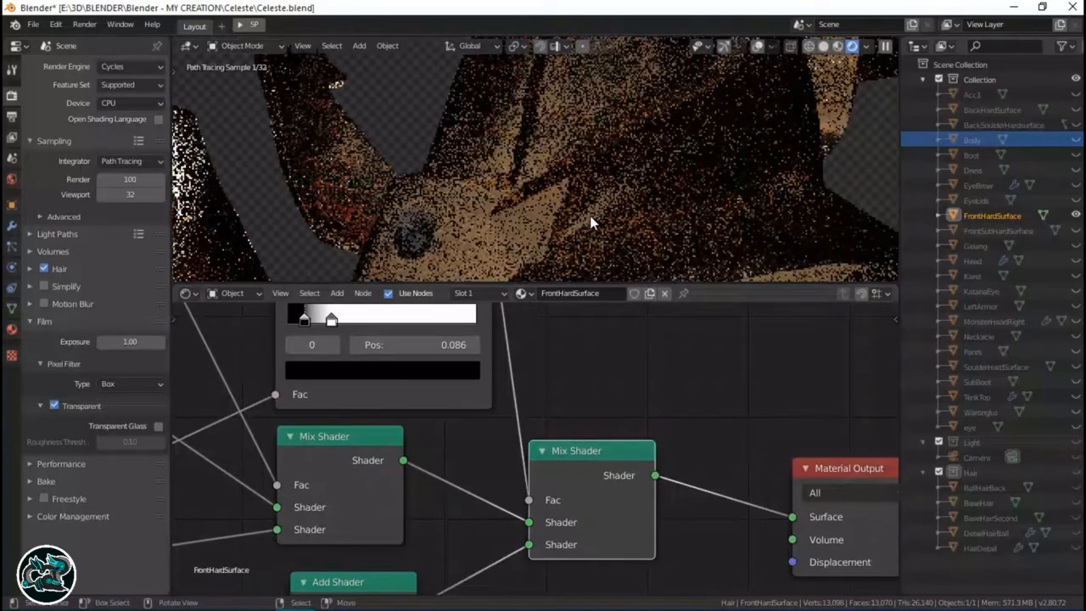
pyautogui.scroll(-5, 590, 215)
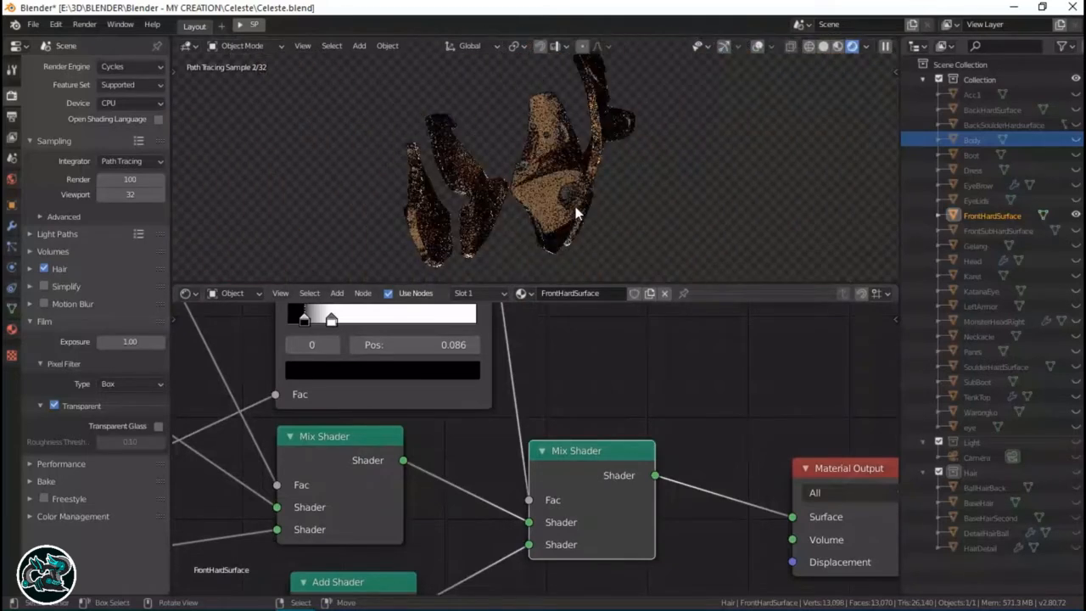
pyautogui.moveTo(575, 212); pyautogui.dragTo(582, 246, button='middle')
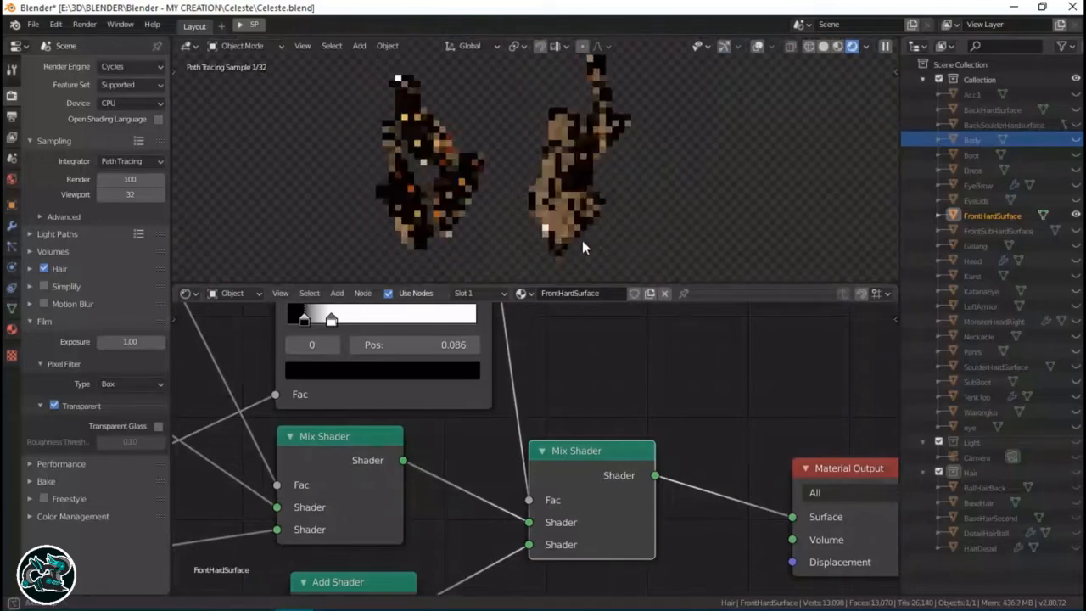
# Review the complete FrontHardSurface node tree from the image textures to the Material Output and save the file.
pyautogui.scroll(-6, 626, 449)
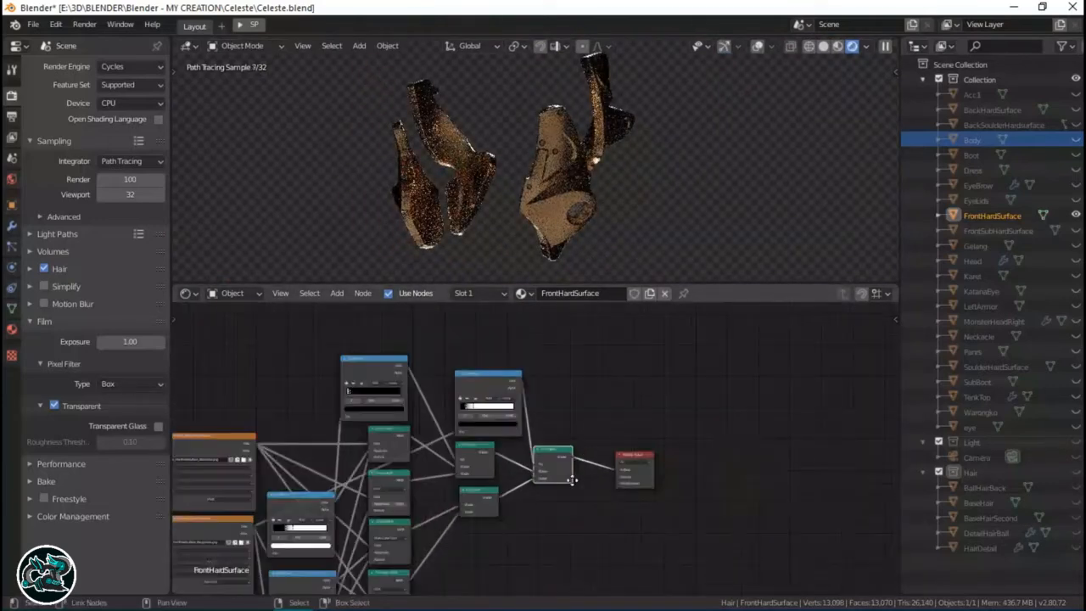
pyautogui.scroll(3, 573, 480)
pyautogui.scroll(4, 670, 463)
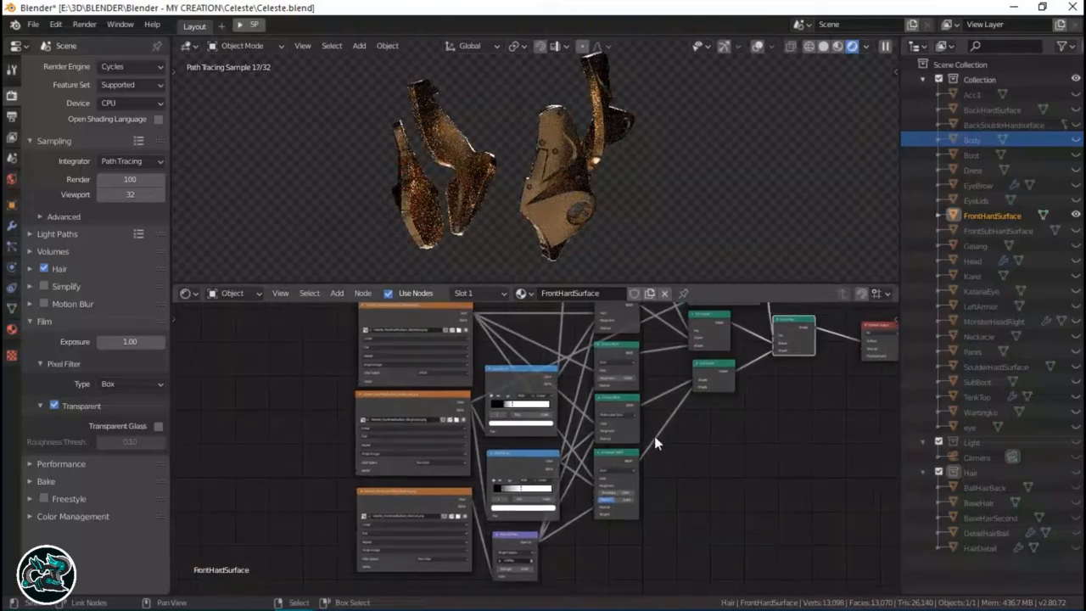
pyautogui.moveTo(643, 388); pyautogui.dragTo(458, 523, button='middle')
pyautogui.scroll(5, 689, 473)
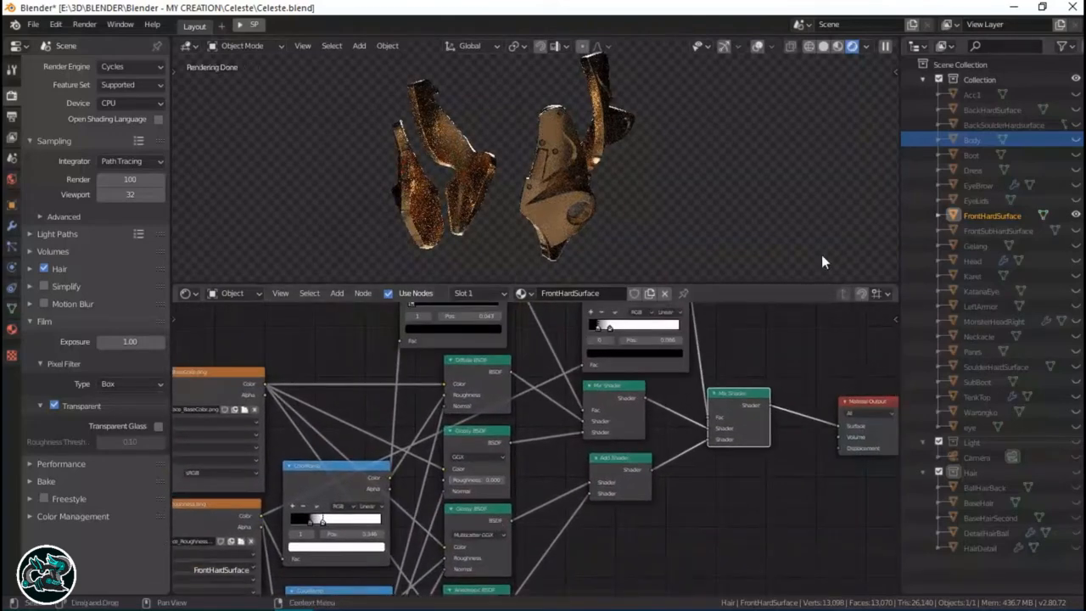
pyautogui.hotkey('ctrl', 's')
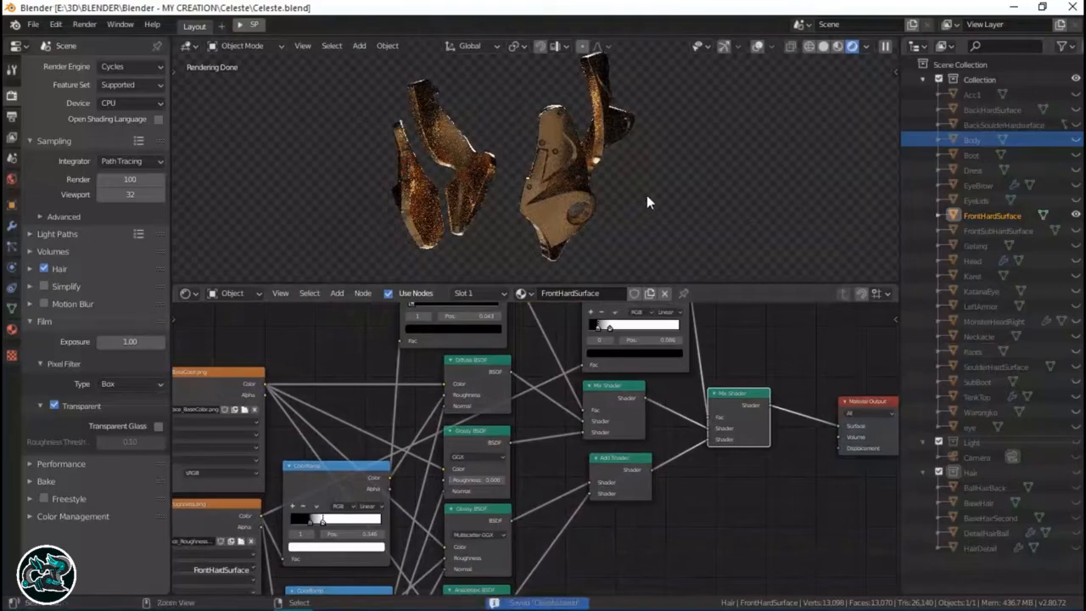
# Unhide BackHardSurface, BackSoulderHardsurface, FrontSubHardSurface and SoulderHardSurface, and save the file.
pyautogui.click(1075, 110)
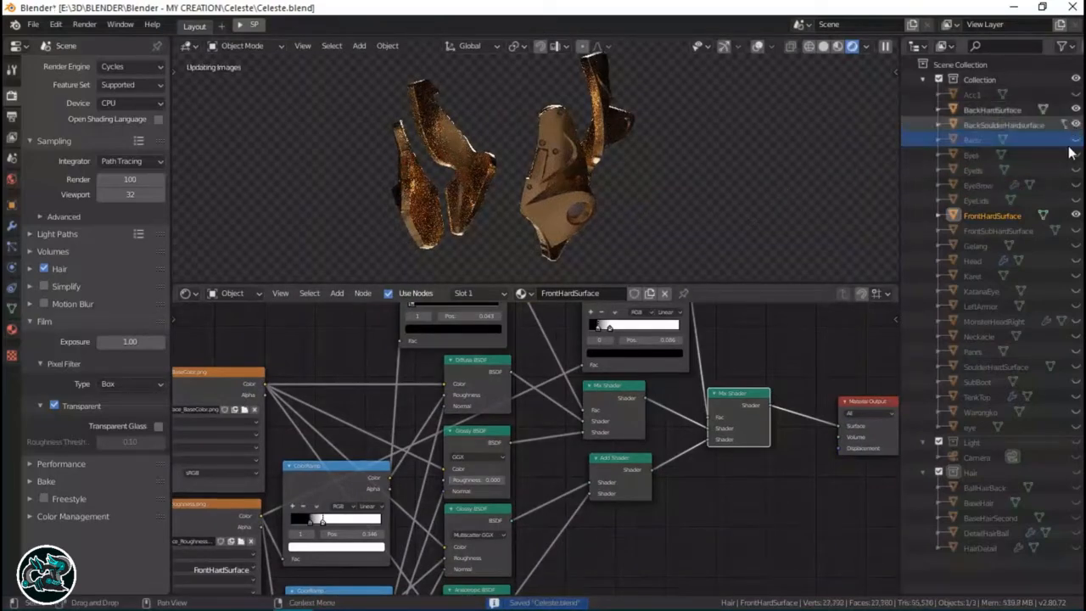
pyautogui.click(1075, 230)
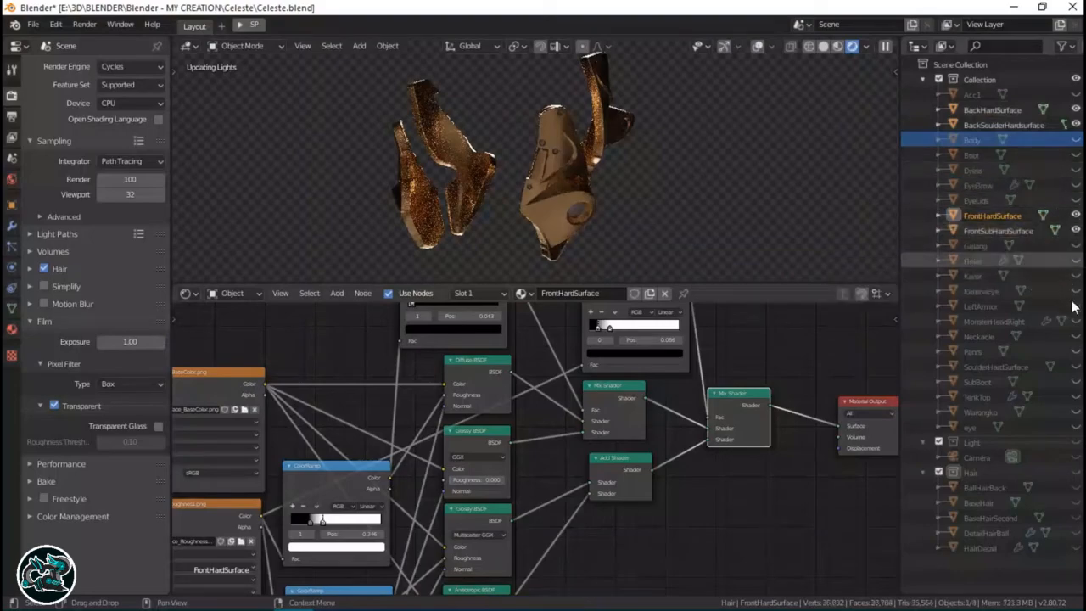
pyautogui.click(1075, 367)
pyautogui.hotkey('ctrl', 's')
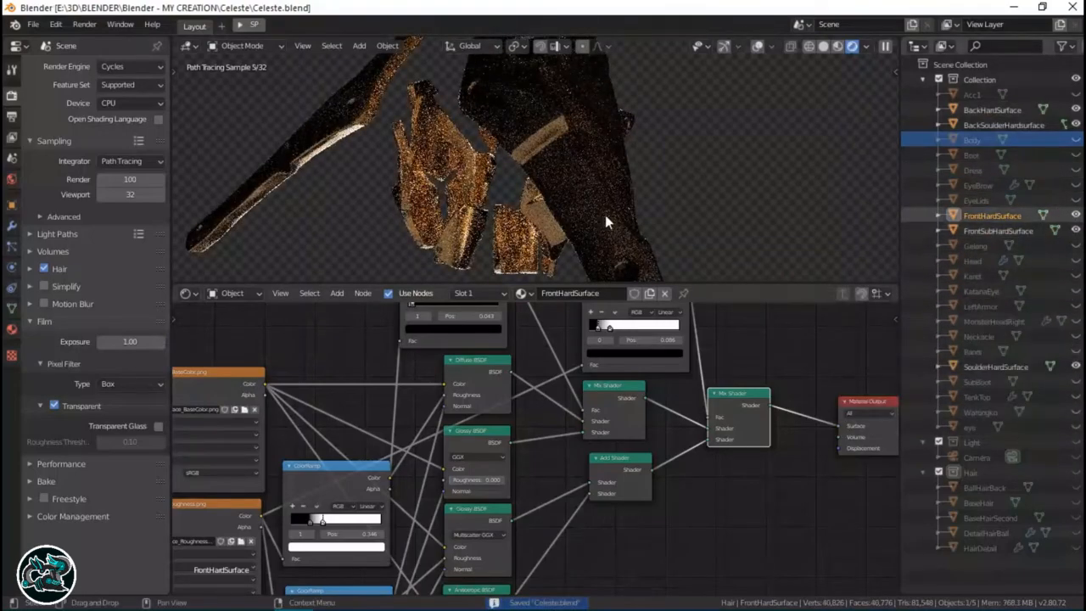
# Inspect the complete set of rendered armor pieces from several angles and distances.
pyautogui.scroll(-4, 605, 215)
pyautogui.moveTo(605, 215); pyautogui.dragTo(719, 206, button='middle')
pyautogui.scroll(5, 657, 194)
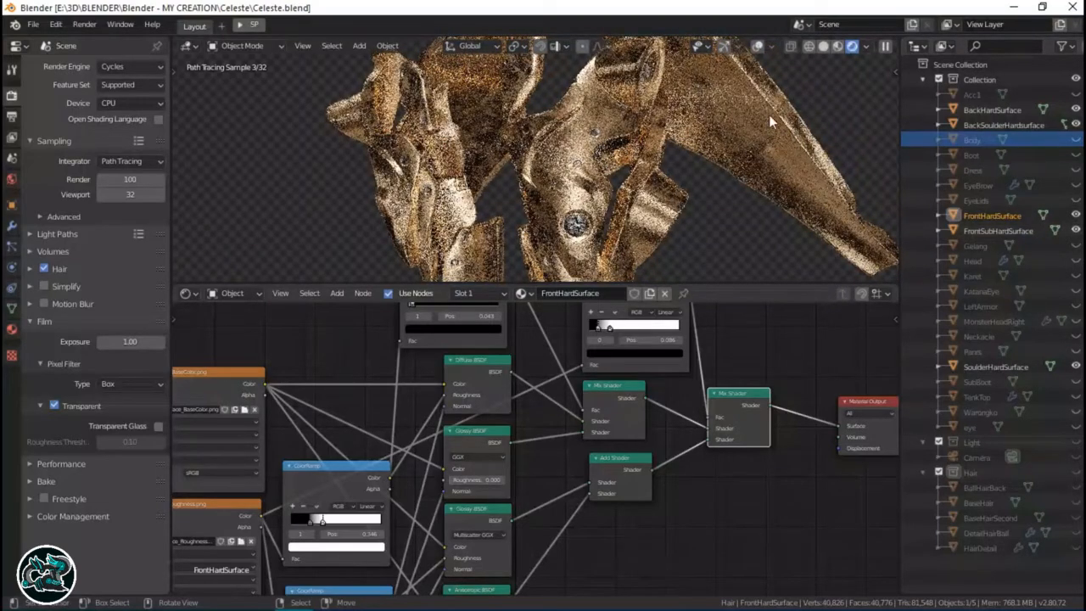
pyautogui.moveTo(742, 131); pyautogui.dragTo(659, 146, button='middle')
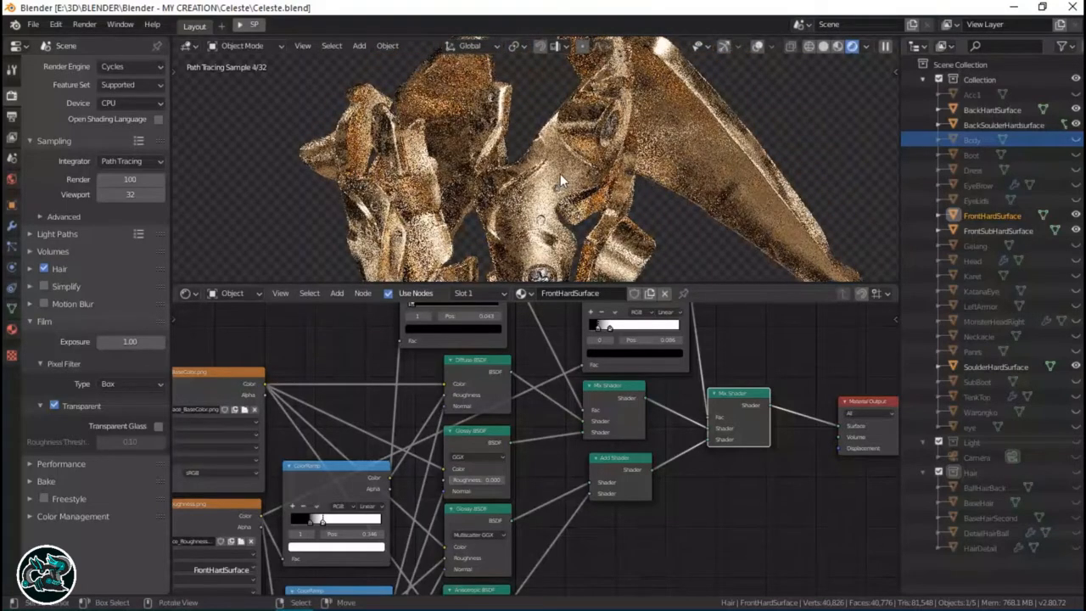
# Examine the brushed metal surface of the front armor up close, and check the whole armor from another angle.
pyautogui.scroll(3, 560, 169)
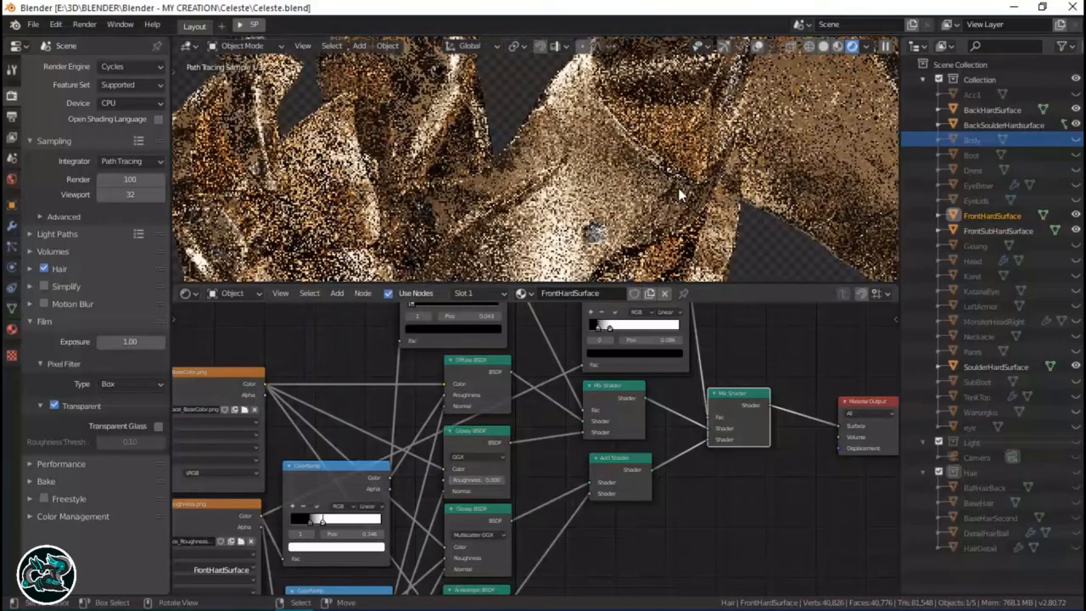
pyautogui.scroll(3, 627, 182)
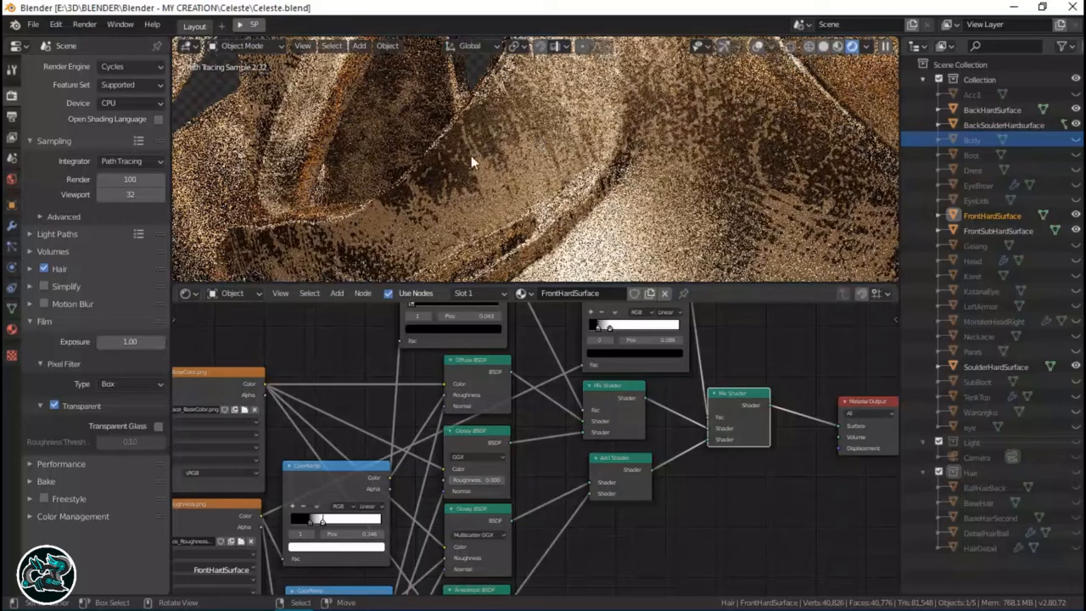
pyautogui.moveTo(426, 191); pyautogui.dragTo(528, 119, button='middle')
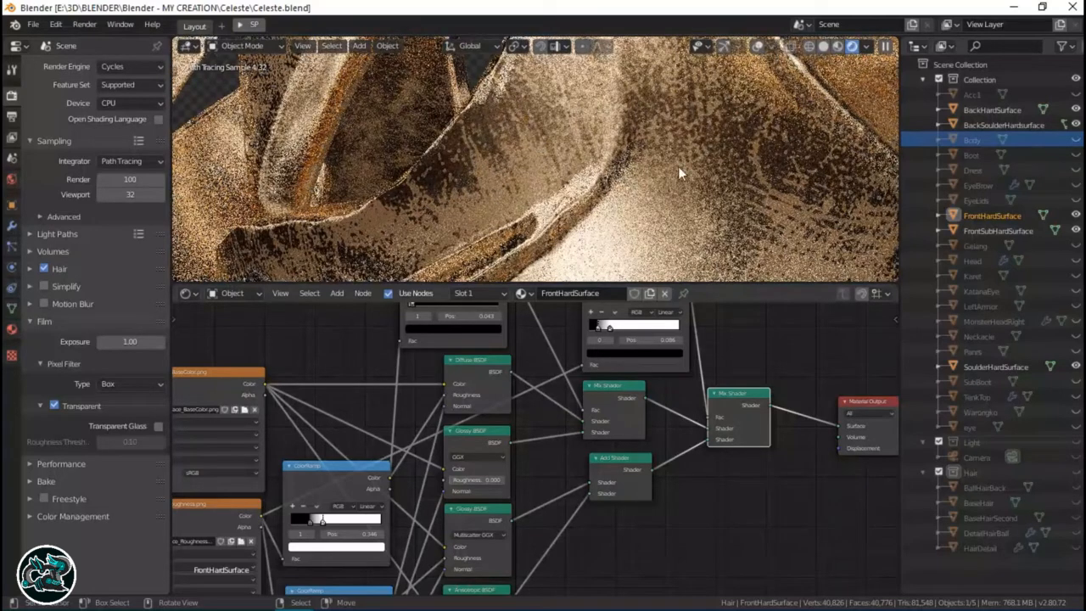
pyautogui.scroll(-6, 556, 183)
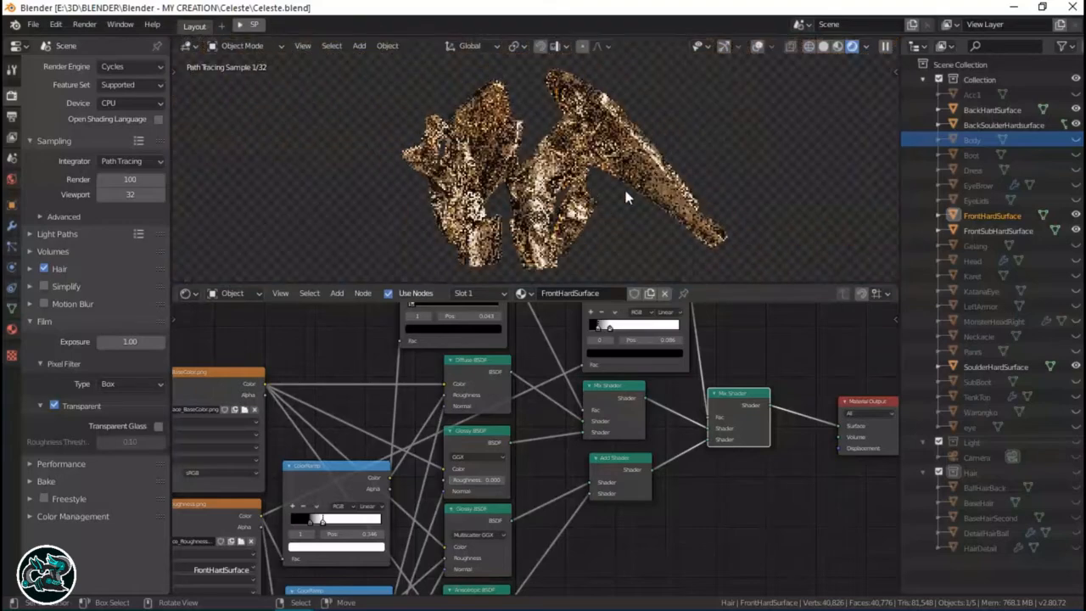
pyautogui.moveTo(521, 234); pyautogui.dragTo(579, 234, button='middle')
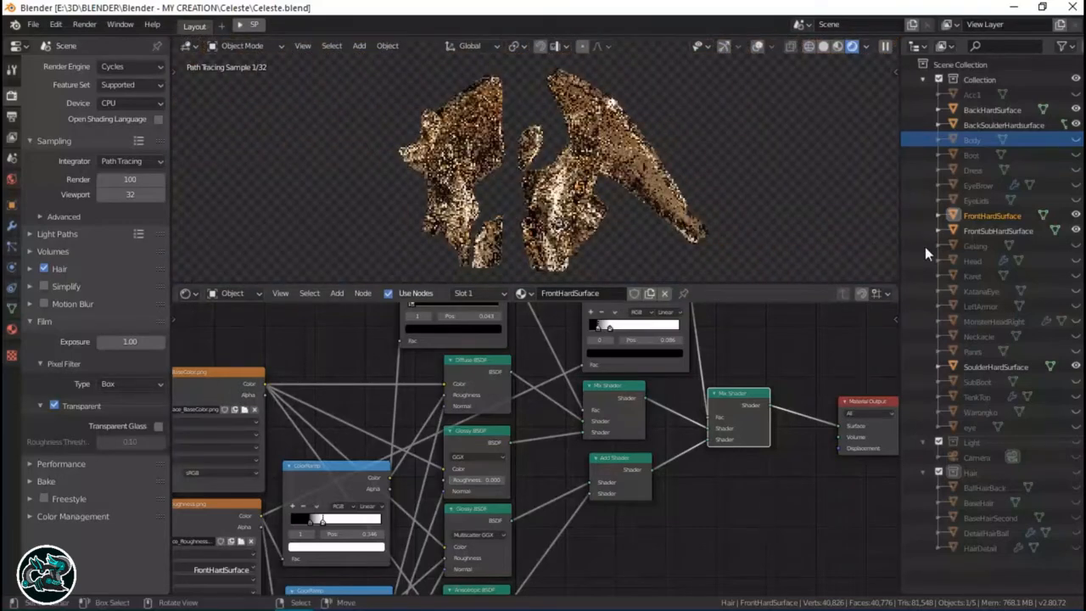
# Unhide MonsterHeadRight and inspect its engraved scroll details up close in the rendered view.
pyautogui.click(1076, 322)
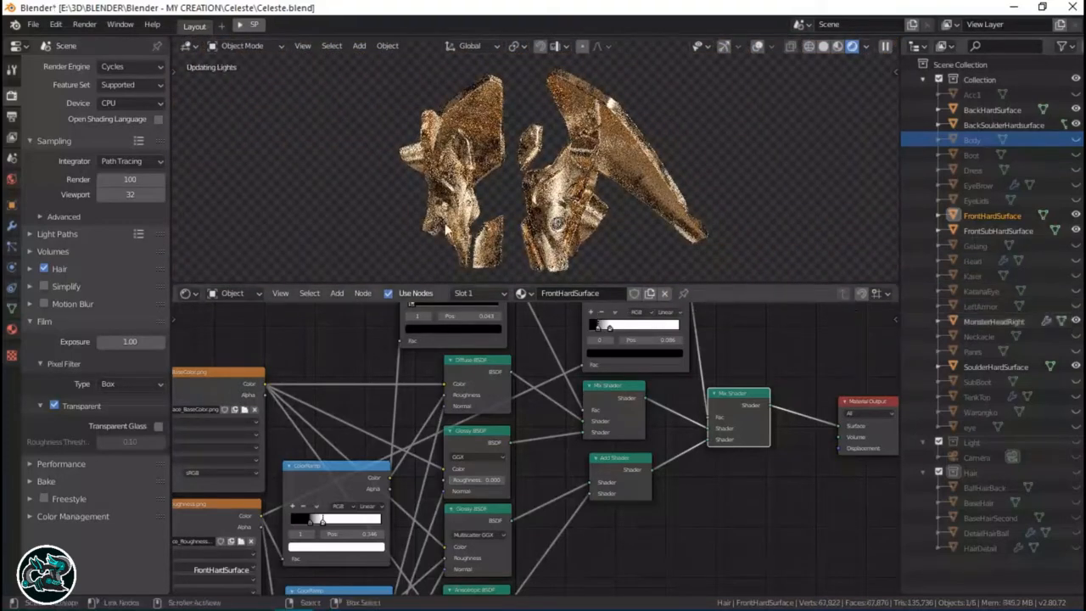
pyautogui.moveTo(473, 142); pyautogui.dragTo(580, 162, button='middle')
pyautogui.scroll(2, 483, 231)
pyautogui.scroll(3, 579, 166)
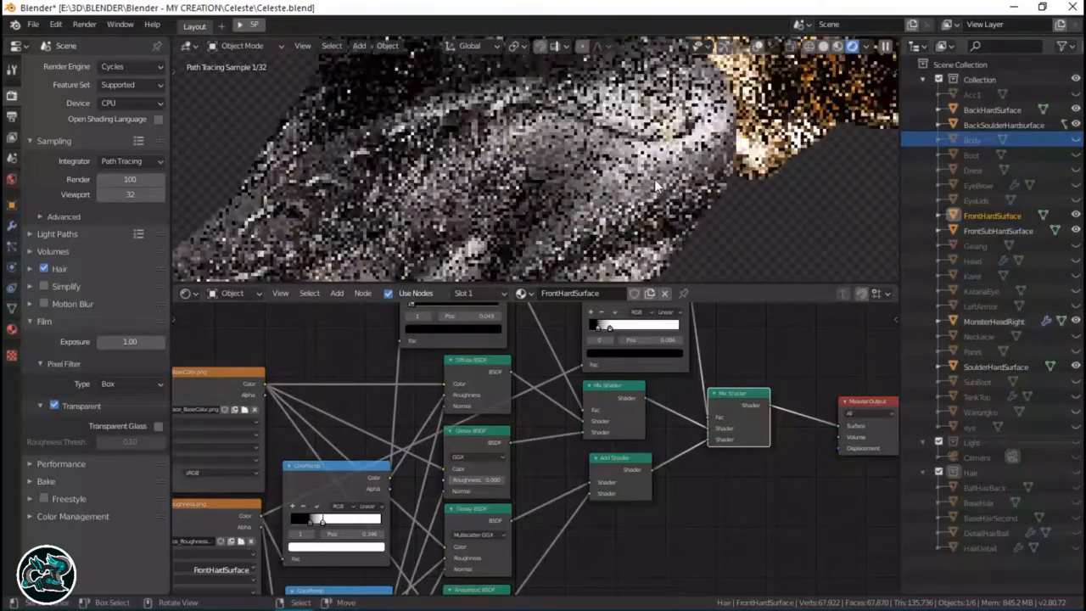
pyautogui.keyDown('shift'); pyautogui.moveTo(653, 178); pyautogui.dragTo(673, 135, button='middle'); pyautogui.keyUp('shift')
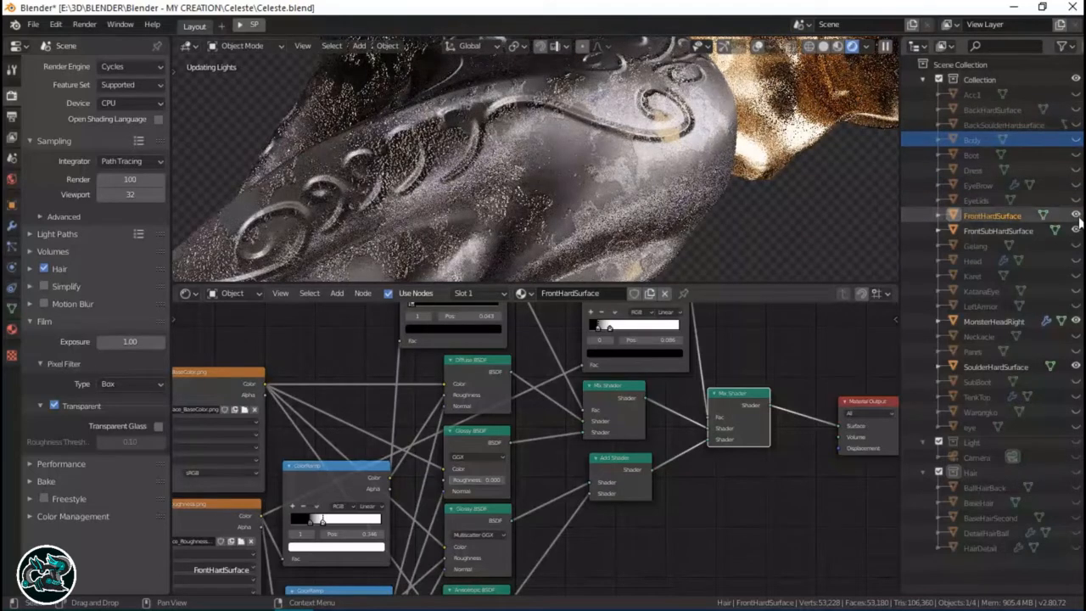
# Hide the hard-surface armor pieces to isolate MonsterHeadRight, select it to show its node tree, and save the file.
pyautogui.moveTo(1076, 216); pyautogui.dragTo(1076, 231)
pyautogui.click(994, 322)
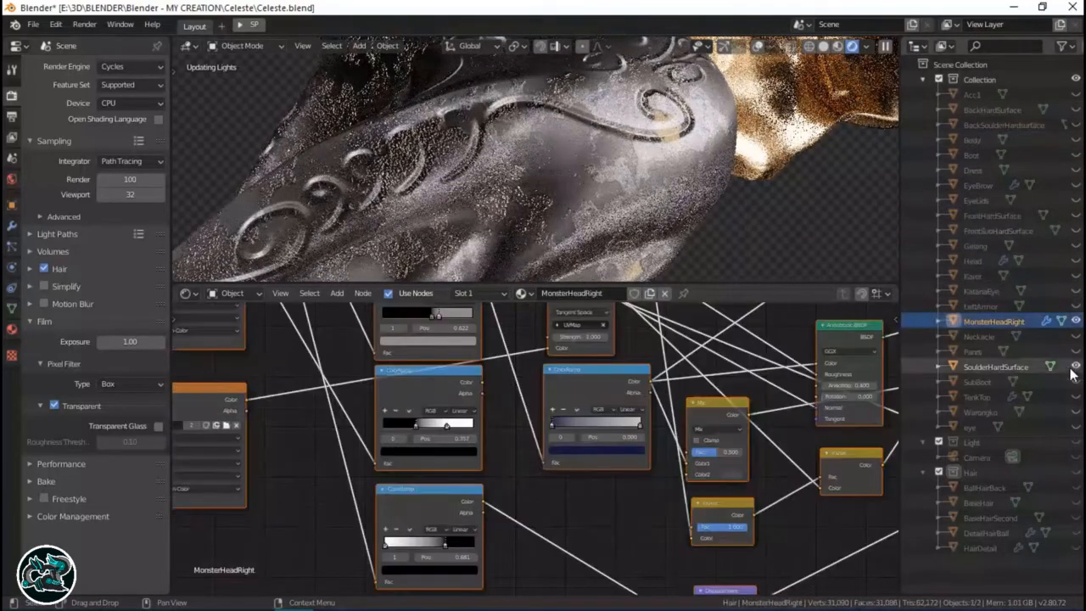
pyautogui.click(1076, 366)
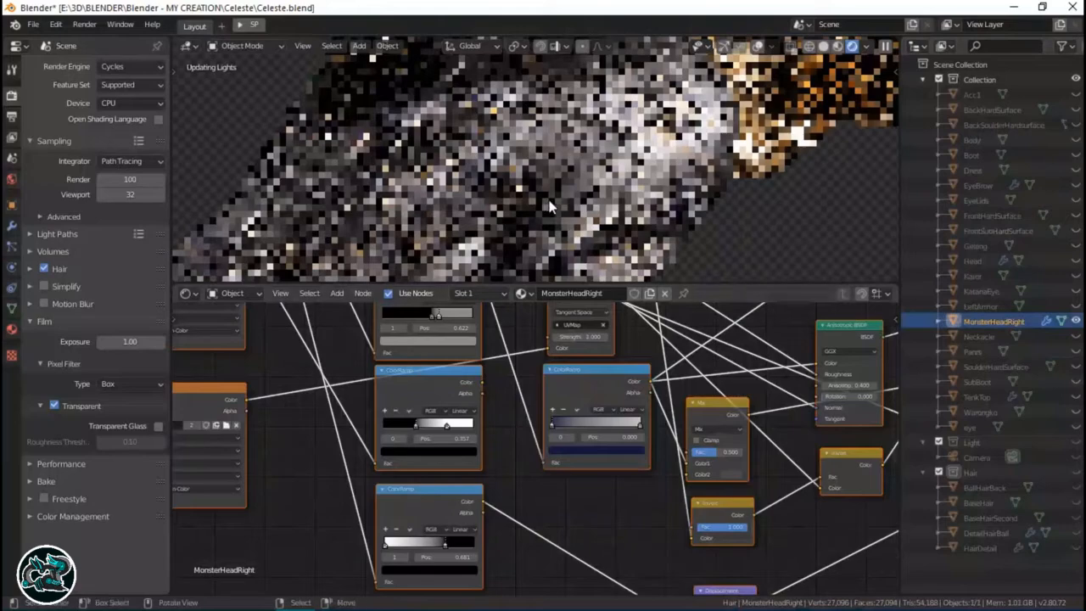
pyautogui.scroll(-7, 576, 214)
pyautogui.scroll(-5, 553, 424)
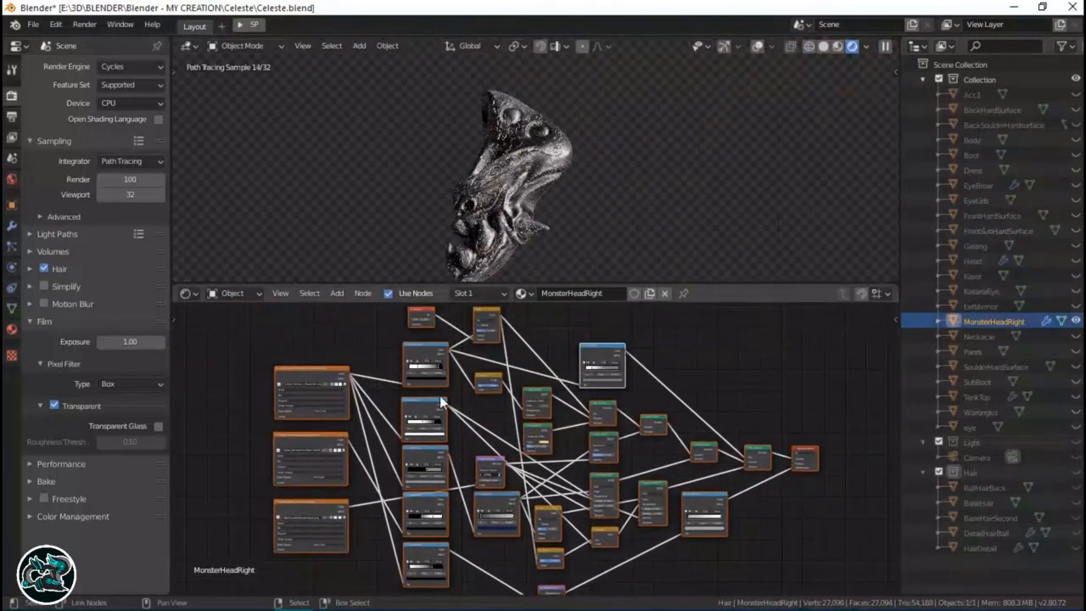
pyautogui.hotkey('ctrl', 's')
# Examine the base color, metallic and RightSoulderMonsterHead.png image texture nodes of the MonsterHeadRight material.
pyautogui.scroll(6, 381, 396)
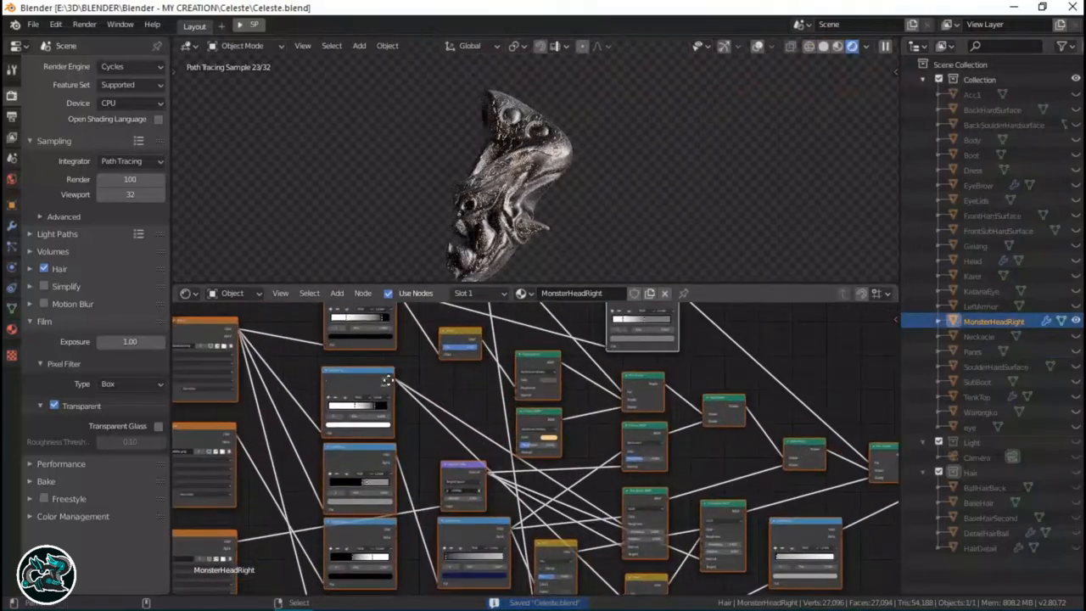
pyautogui.moveTo(312, 379); pyautogui.dragTo(617, 387, button='middle')
pyautogui.scroll(2, 593, 352)
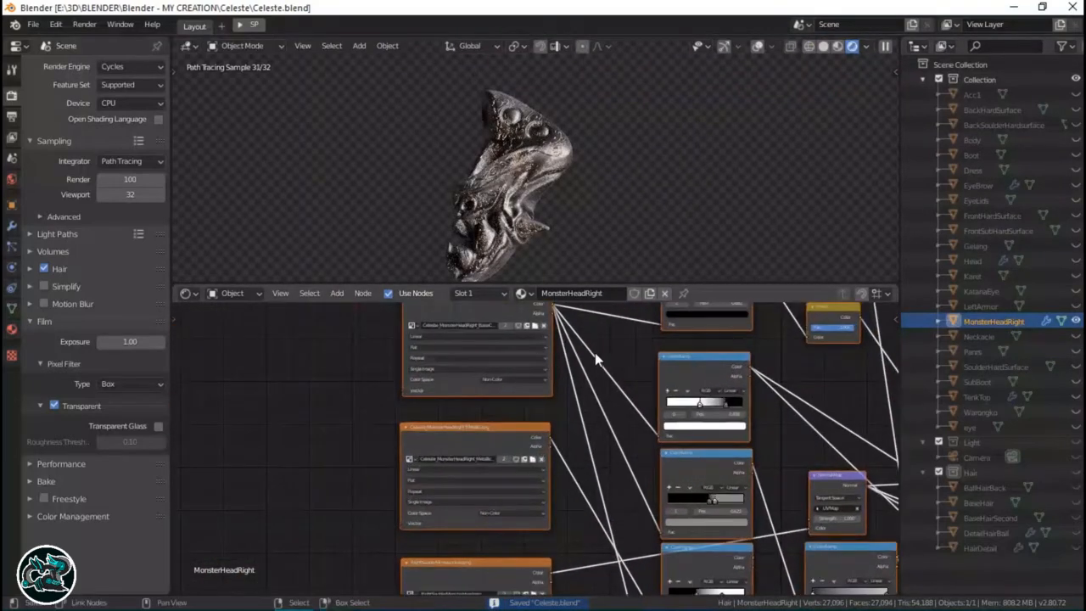
pyautogui.moveTo(592, 353); pyautogui.dragTo(517, 373, button='middle')
pyautogui.scroll(1, 513, 350)
pyautogui.scroll(5, 541, 452)
pyautogui.scroll(-4, 514, 378)
pyautogui.scroll(-4, 504, 524)
pyautogui.moveTo(498, 552); pyautogui.dragTo(500, 412, button='middle')
pyautogui.moveTo(480, 475); pyautogui.dragTo(479, 414, button='middle')
pyautogui.scroll(3, 489, 424)
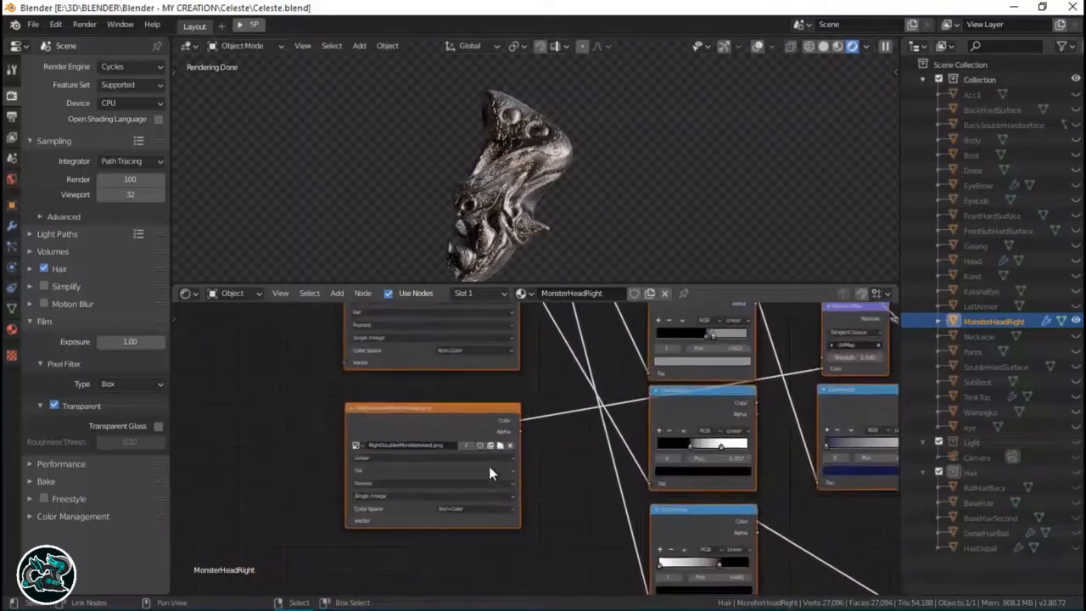
pyautogui.scroll(3, 488, 465)
pyautogui.moveTo(506, 313); pyautogui.dragTo(506, 465, button='middle')
pyautogui.scroll(-3, 514, 423)
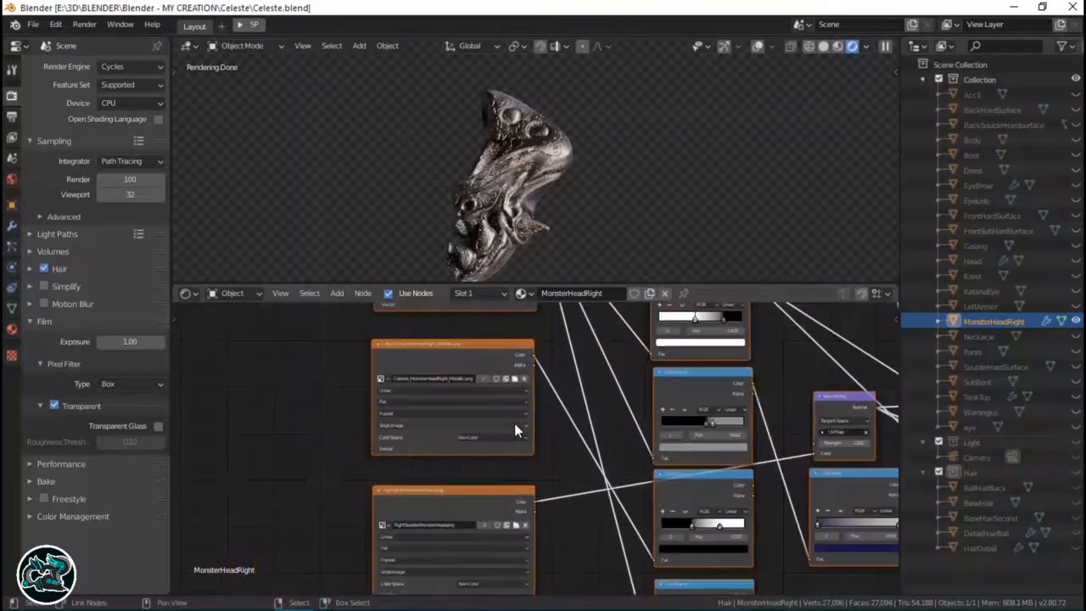
pyautogui.scroll(-1, 514, 424)
# Examine how the base color texture feeds the upper ColorRamp, Invert and Mix nodes.
pyautogui.moveTo(527, 403); pyautogui.dragTo(490, 510, button='middle')
pyautogui.moveTo(647, 328); pyautogui.dragTo(599, 382, button='middle')
pyautogui.scroll(6, 611, 380)
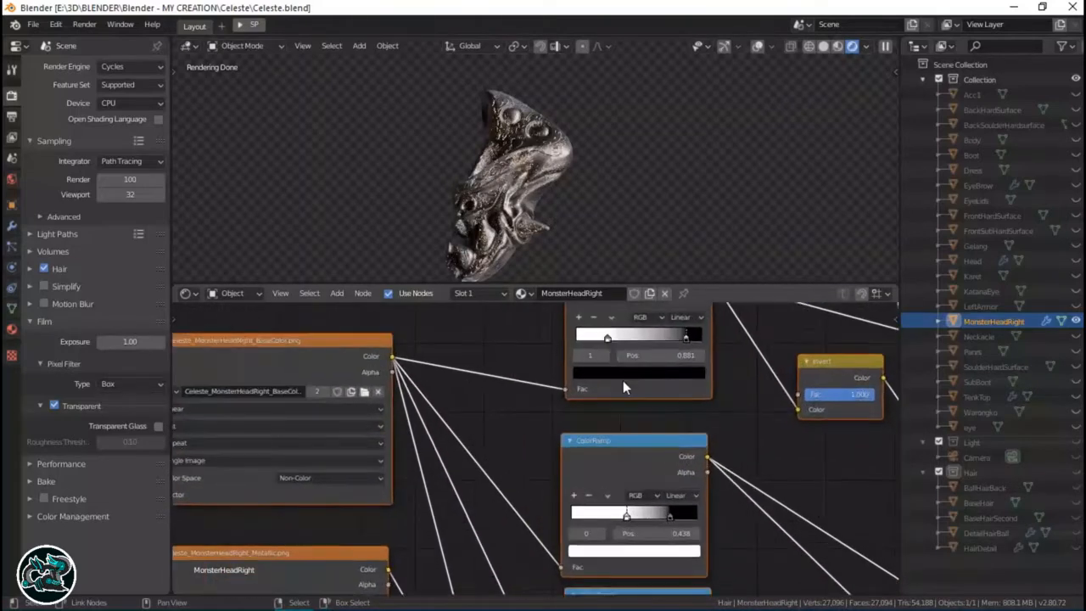
pyautogui.moveTo(536, 482); pyautogui.dragTo(403, 594, button='middle')
pyautogui.scroll(-2, 566, 494)
pyautogui.moveTo(458, 458); pyautogui.dragTo(313, 488, button='middle')
pyautogui.moveTo(646, 385); pyautogui.dragTo(922, 290, button='middle')
pyautogui.scroll(2, 679, 478)
pyautogui.moveTo(670, 478); pyautogui.dragTo(502, 537, button='middle')
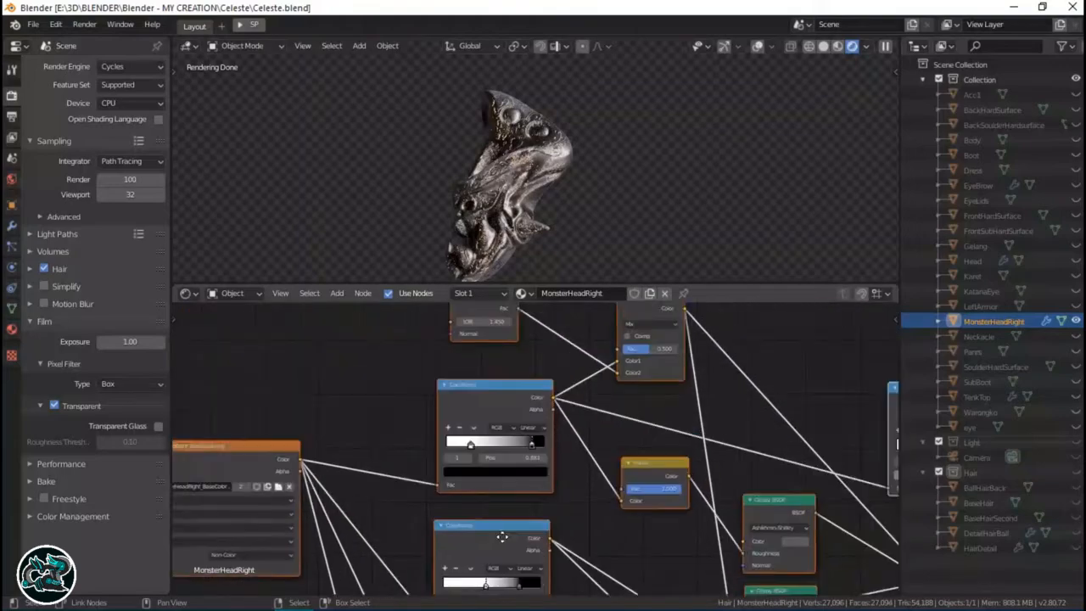
# Review the lower part of the MonsterHeadRight node tree down to the settings of the Displacement node.
pyautogui.scroll(2, 503, 537)
pyautogui.scroll(-5, 540, 486)
pyautogui.moveTo(528, 390); pyautogui.dragTo(538, 307, button='middle')
pyautogui.moveTo(534, 526); pyautogui.dragTo(551, 382, button='middle')
pyautogui.moveTo(548, 493); pyautogui.dragTo(351, 419, button='middle')
pyautogui.scroll(-1, 510, 267)
pyautogui.scroll(-3, 534, 458)
pyautogui.scroll(-1, 548, 515)
pyautogui.moveTo(476, 426); pyautogui.dragTo(444, 364, button='middle')
pyautogui.scroll(1, 444, 364)
pyautogui.scroll(5, 612, 174)
pyautogui.moveTo(611, 487); pyautogui.dragTo(542, 380, button='middle')
pyautogui.scroll(3, 543, 381)
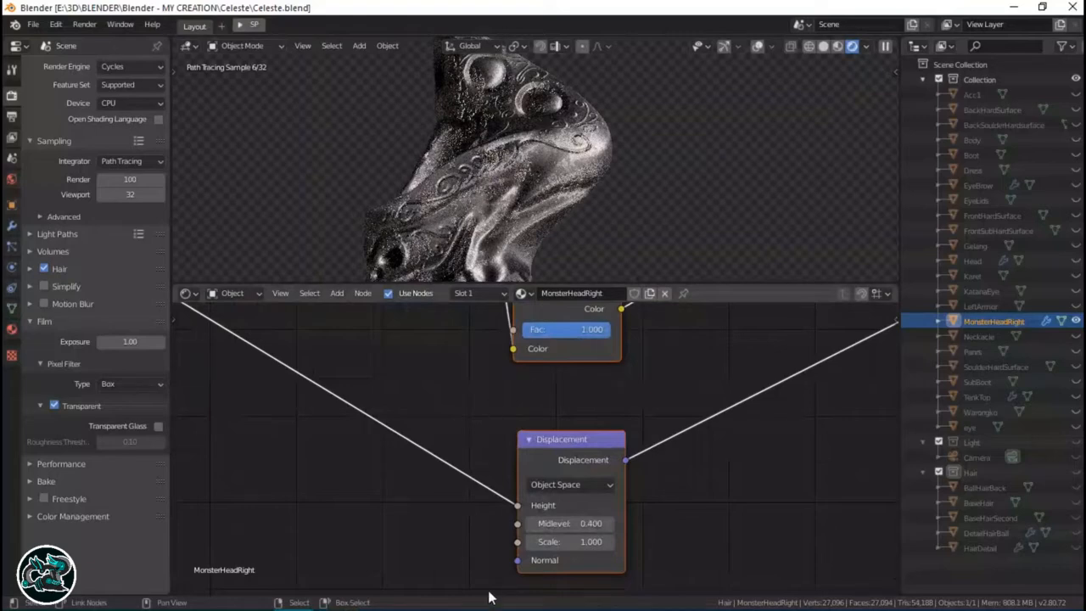
pyautogui.moveTo(582, 458); pyautogui.dragTo(548, 364, button='middle')
pyautogui.scroll(-1, 547, 429)
pyautogui.scroll(-1, 547, 429)
pyautogui.scroll(2, 467, 424)
pyautogui.moveTo(466, 424)
pyautogui.mouseDown(button='middle')
pyautogui.moveTo(456, 378)
pyautogui.moveTo(457, 434)
pyautogui.mouseUp(button='middle')
pyautogui.scroll(-2, 476, 563)
# Preview the ColorRamp that feeds the Displacement node on the monster head and save the file.
pyautogui.keyDown('ctrl'); pyautogui.keyDown('shift'); pyautogui.click(527, 403); pyautogui.keyUp('shift'); pyautogui.keyUp('ctrl')
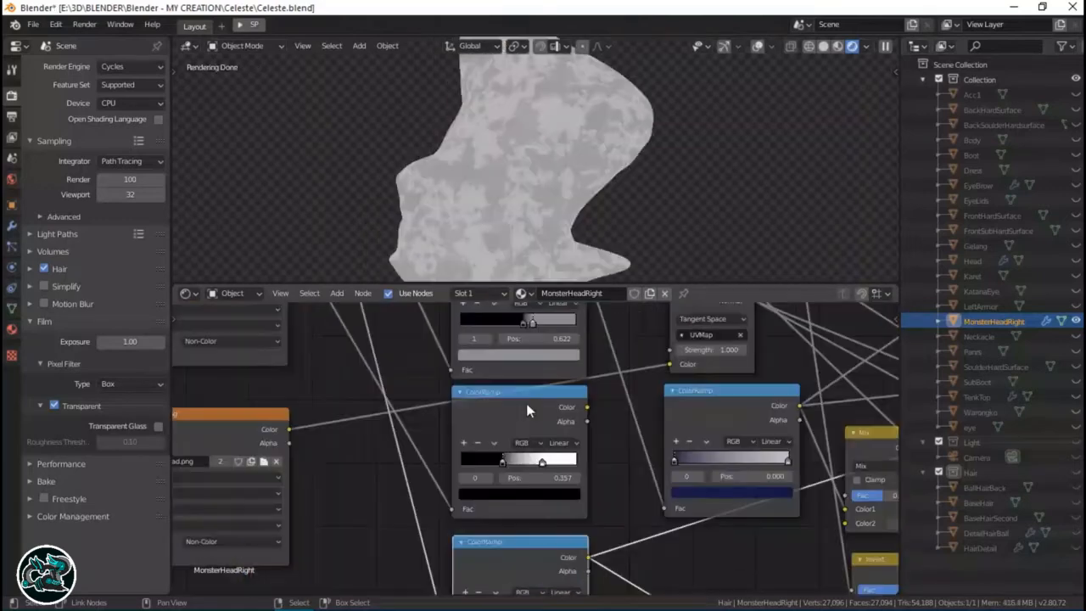
pyautogui.moveTo(538, 544); pyautogui.dragTo(549, 489, button='middle')
pyautogui.scroll(1, 548, 489)
pyautogui.moveTo(641, 506); pyautogui.dragTo(632, 384, button='middle')
pyautogui.scroll(1, 519, 182)
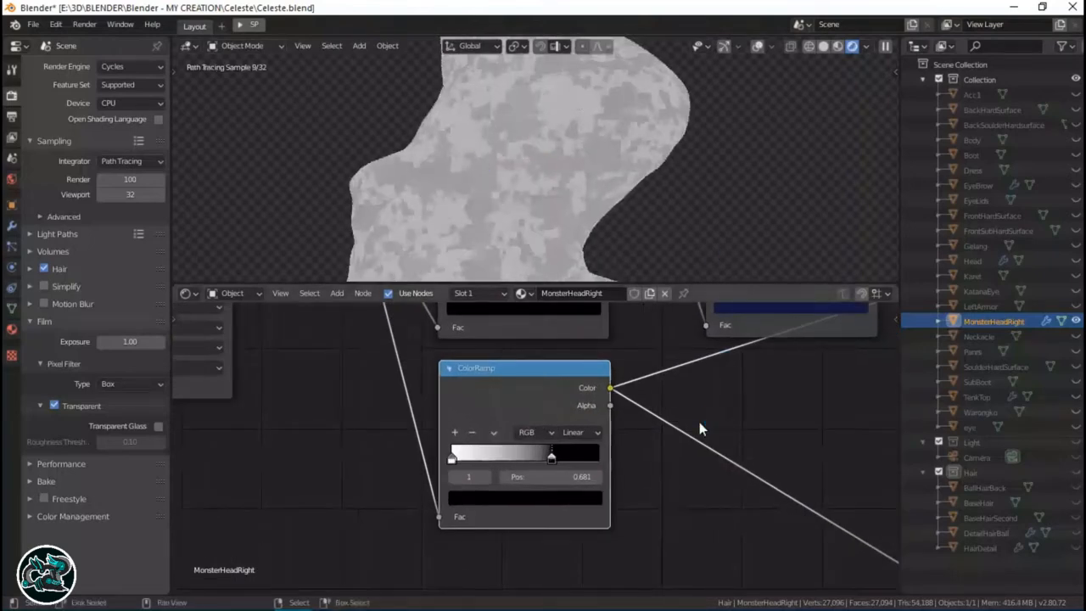
pyautogui.hotkey('ctrl', 's')
# Trace the Displacement output through the final ColorRamp to the Material Output and preview that ColorRamp on the model.
pyautogui.moveTo(651, 448); pyautogui.dragTo(473, 373, button='middle')
pyautogui.moveTo(813, 478); pyautogui.dragTo(672, 480, button='middle')
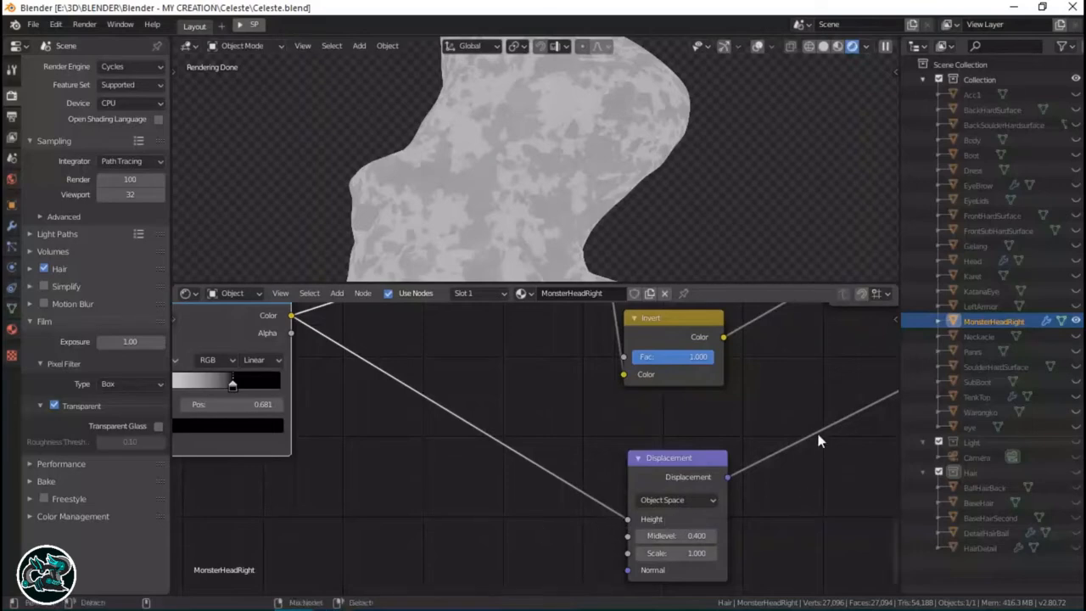
pyautogui.moveTo(819, 440); pyautogui.dragTo(430, 486, button='middle')
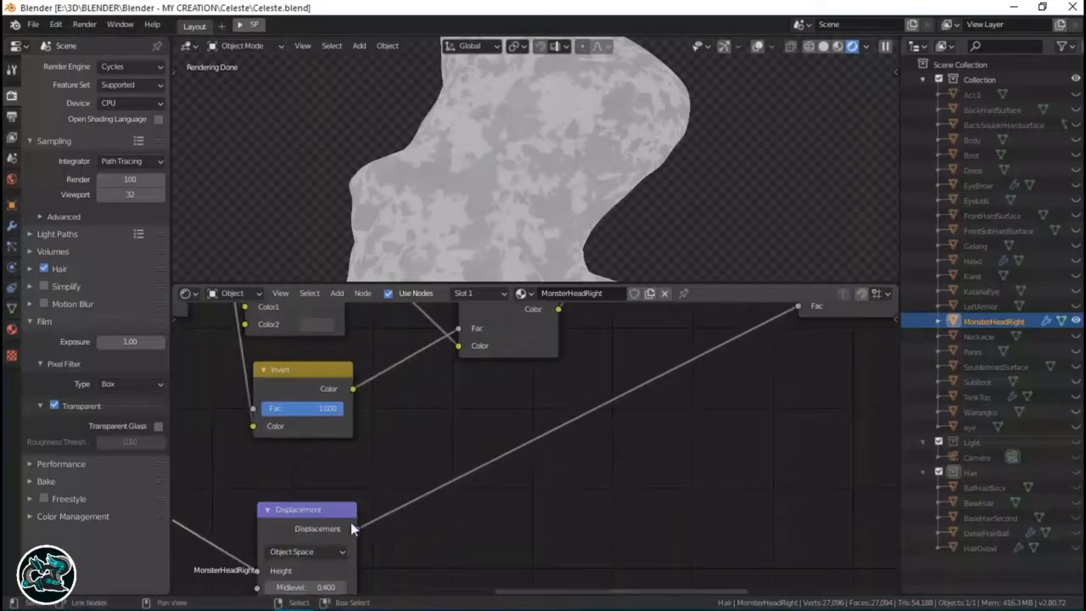
pyautogui.moveTo(759, 391); pyautogui.dragTo(527, 506, button='middle')
pyautogui.moveTo(715, 428); pyautogui.dragTo(584, 587, button='middle')
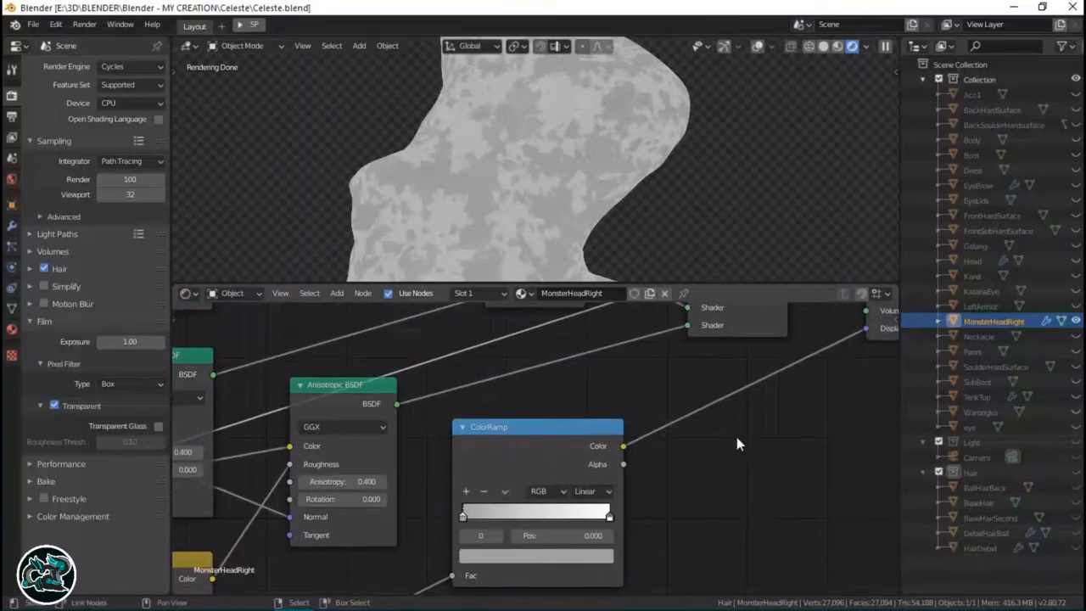
pyautogui.moveTo(737, 445); pyautogui.dragTo(565, 506, button='middle')
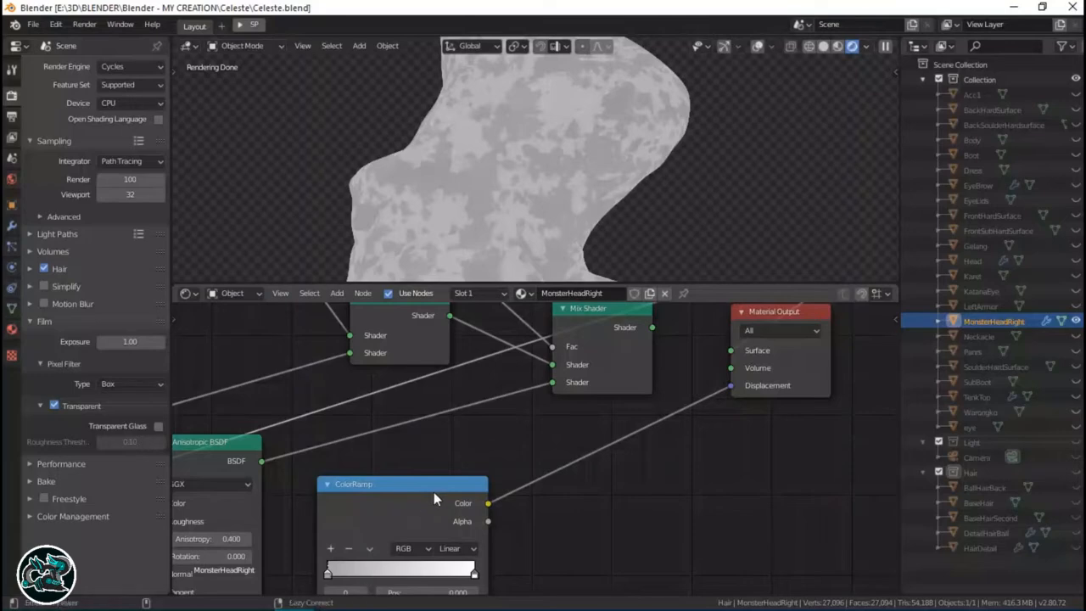
pyautogui.keyDown('alt'); pyautogui.moveTo(433, 493); pyautogui.dragTo(433, 493, button='right'); pyautogui.keyUp('alt')
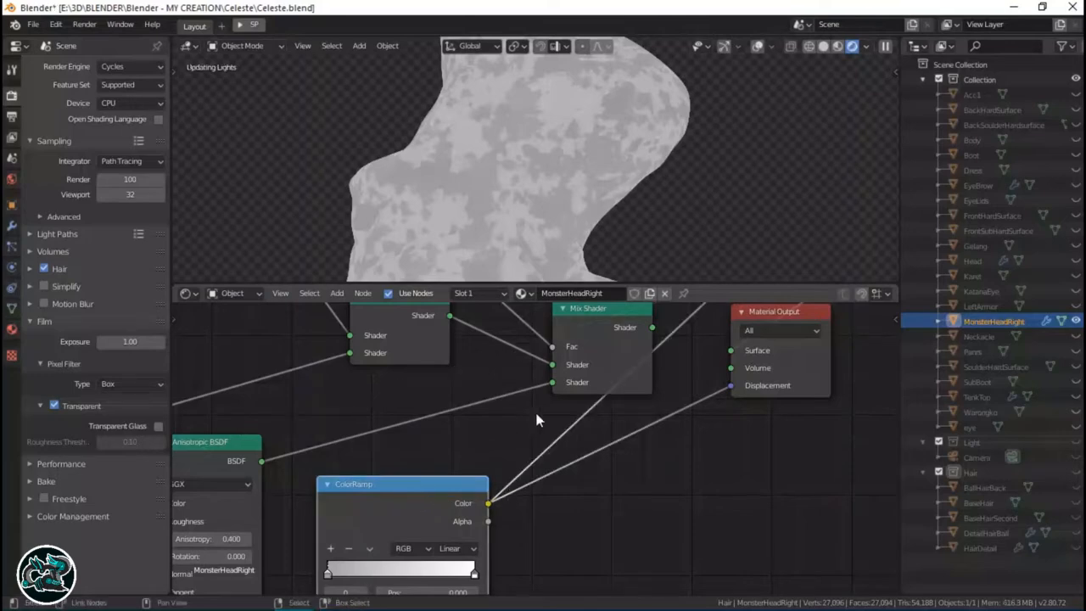
pyautogui.moveTo(534, 442); pyautogui.dragTo(697, 332, button='middle')
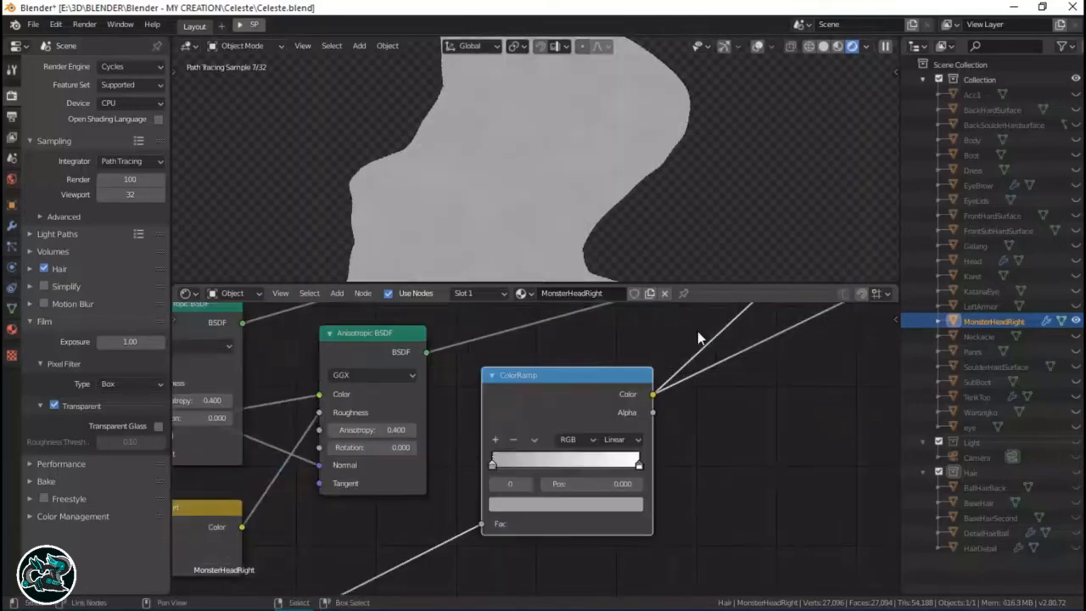
# Preview the Displacement node's output on the monster head and check it from another angle.
pyautogui.moveTo(616, 417); pyautogui.dragTo(867, 238, button='middle')
pyautogui.moveTo(290, 569); pyautogui.dragTo(683, 302)
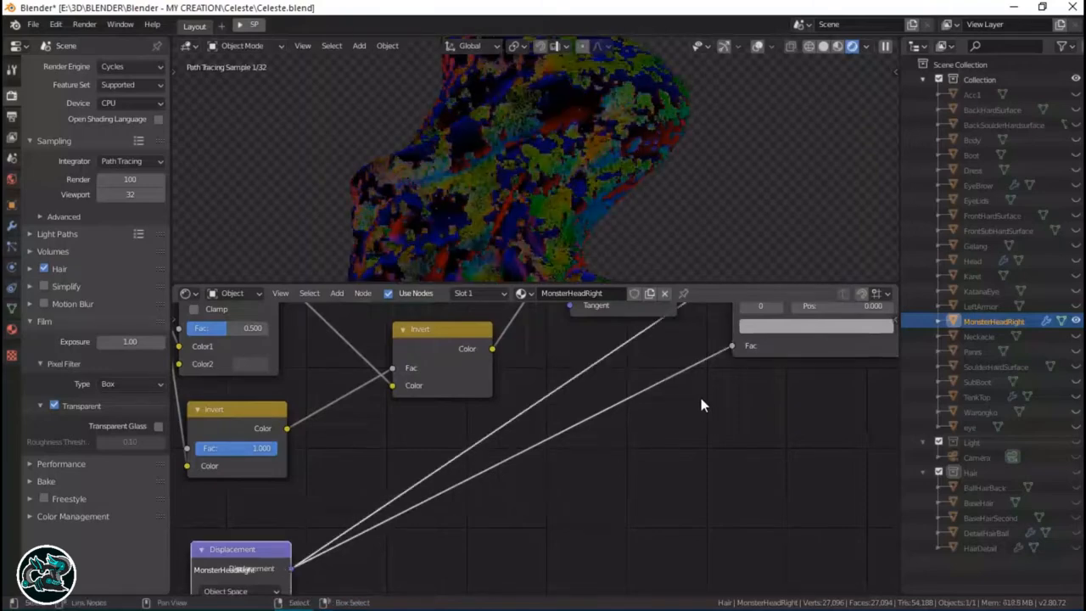
pyautogui.moveTo(538, 197); pyautogui.dragTo(511, 200, button='middle')
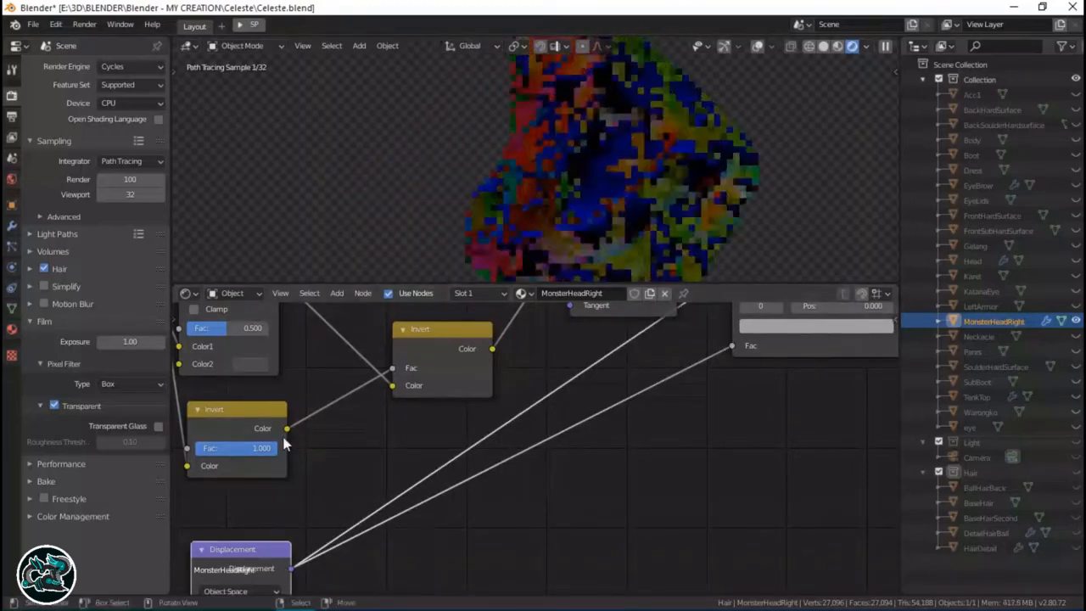
# Set the color space of the Celeste_MonsterHeadRight_BaseColor.png texture to Non-Color.
pyautogui.moveTo(340, 489); pyautogui.dragTo(640, 538, button='middle')
pyautogui.moveTo(226, 393); pyautogui.dragTo(540, 578, button='middle')
pyautogui.moveTo(479, 558); pyautogui.dragTo(734, 573, button='middle')
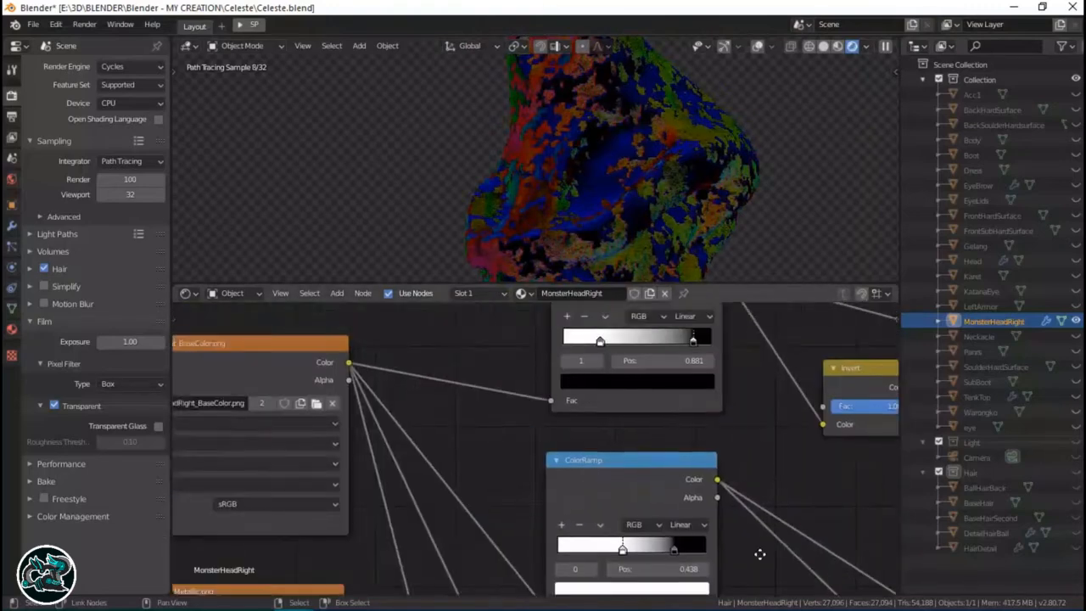
pyautogui.moveTo(682, 508); pyautogui.dragTo(759, 552, button='middle')
pyautogui.moveTo(351, 563); pyautogui.dragTo(366, 541, button='middle')
pyautogui.click(365, 526)
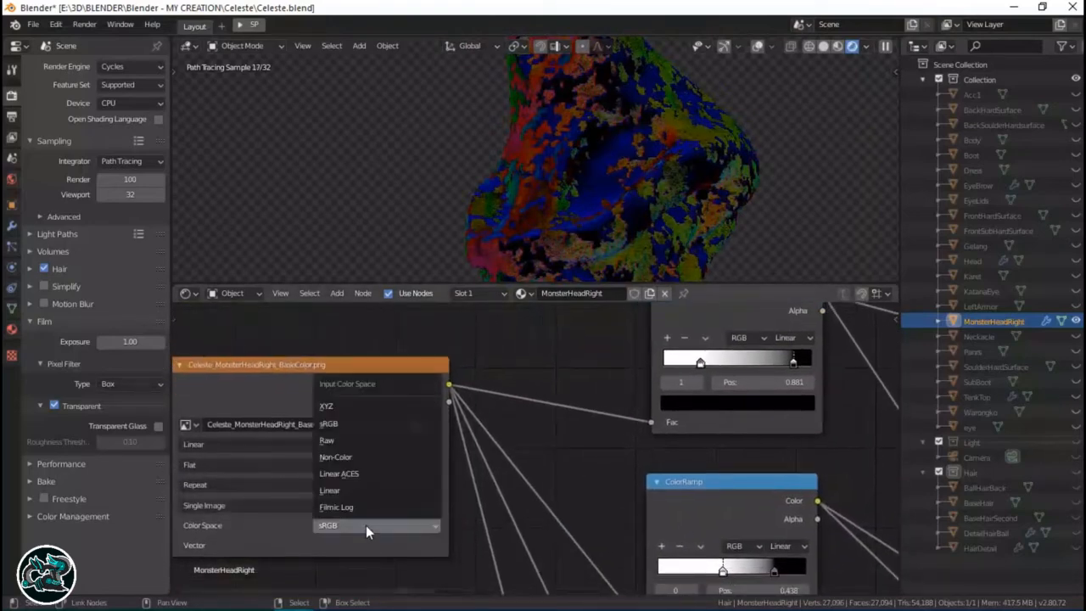
pyautogui.click(366, 459)
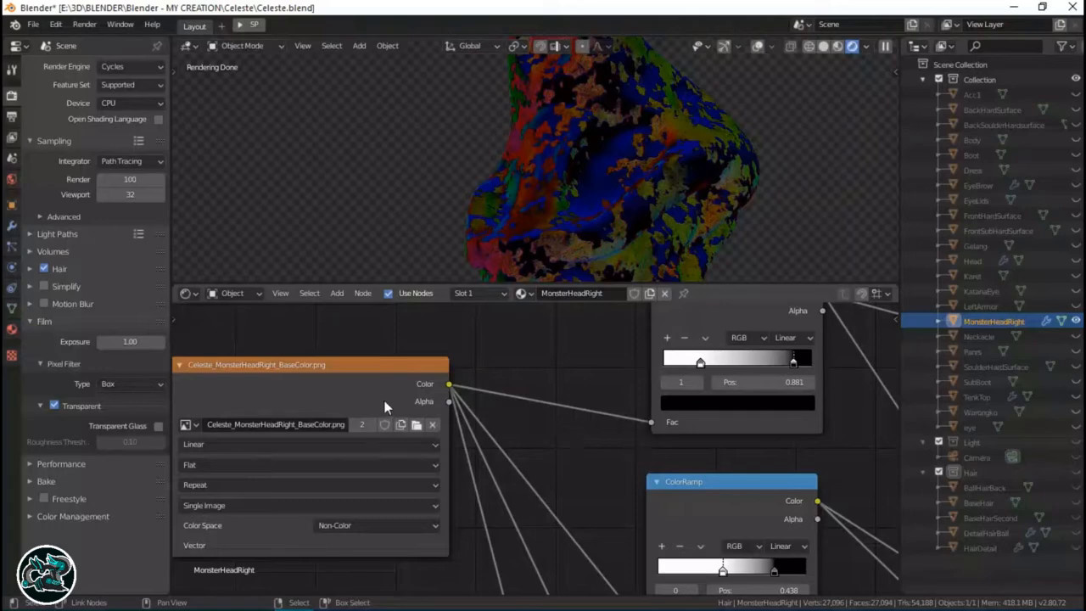
# Preview the base color texture and the upper ColorRamp connected to it on the monster head.
pyautogui.keyDown('ctrl'); pyautogui.keyDown('shift'); pyautogui.click(414, 402); pyautogui.keyUp('shift'); pyautogui.keyUp('ctrl')
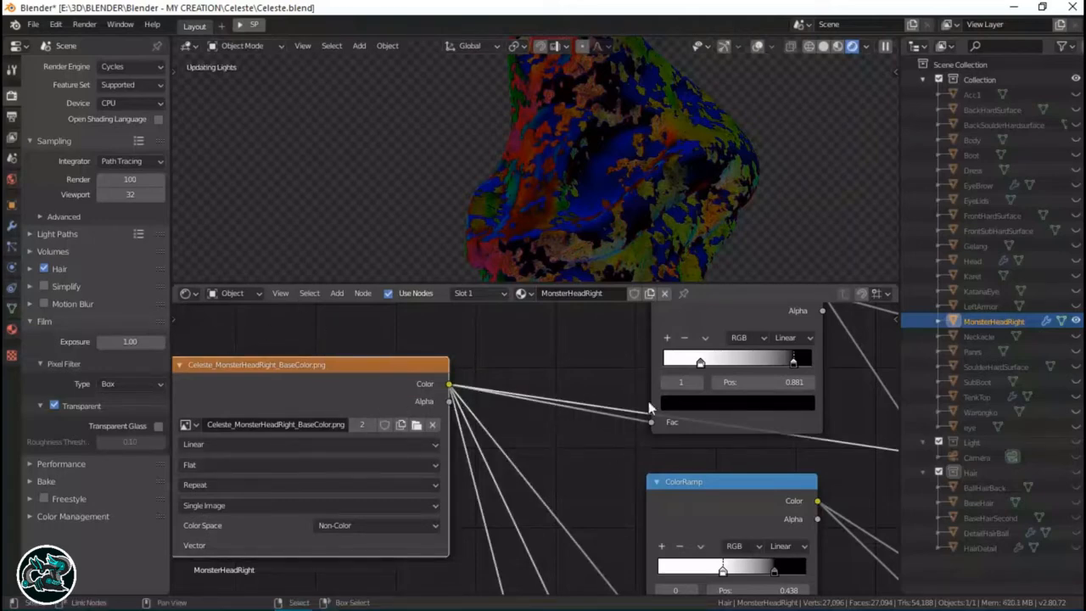
pyautogui.keyDown('ctrl'); pyautogui.keyDown('shift'); pyautogui.click(713, 422); pyautogui.keyUp('shift'); pyautogui.keyUp('ctrl')
pyautogui.moveTo(756, 406); pyautogui.dragTo(595, 467, button='middle')
pyautogui.scroll(2, 595, 467)
# Preview the RightSoulderMonsterHead.png normal texture on the monster head and save the file.
pyautogui.scroll(-10, 595, 467)
pyautogui.moveTo(484, 351); pyautogui.dragTo(608, 281, button='middle')
pyautogui.scroll(8, 444, 464)
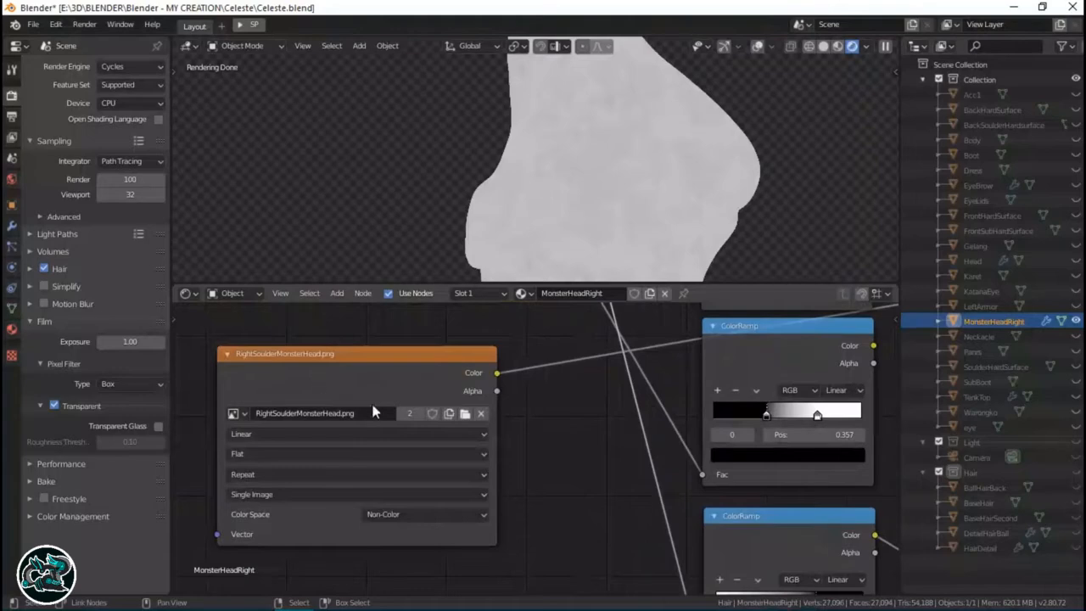
pyautogui.scroll(2, 378, 408)
pyautogui.keyDown('ctrl'); pyautogui.keyDown('shift'); pyautogui.click(363, 380); pyautogui.keyUp('shift'); pyautogui.keyUp('ctrl')
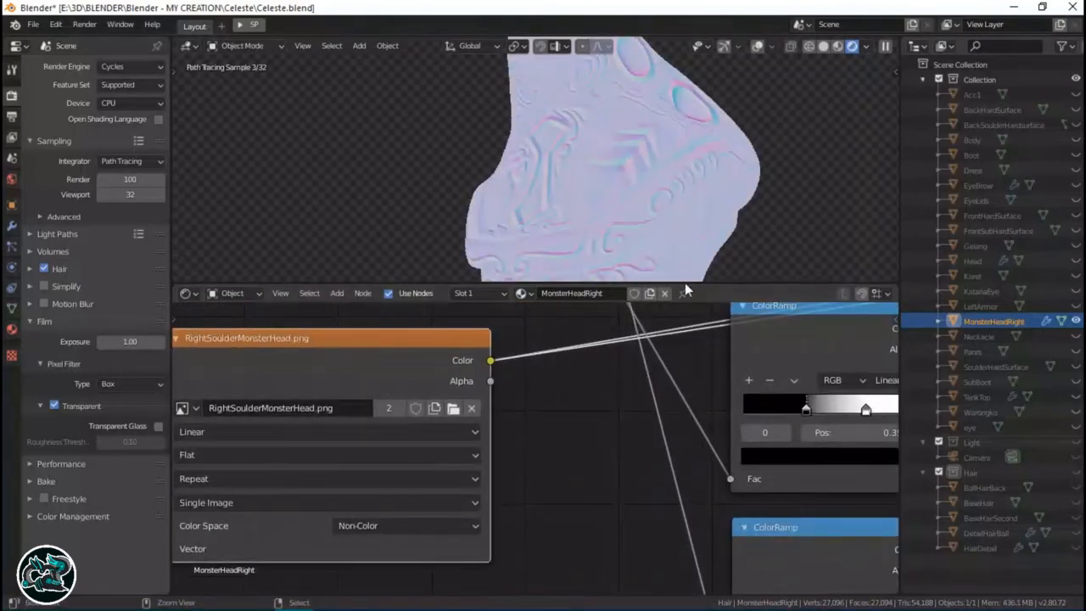
pyautogui.hotkey('ctrl', 's')
pyautogui.moveTo(724, 451); pyautogui.dragTo(330, 514, button='middle')
pyautogui.scroll(-3, 431, 474)
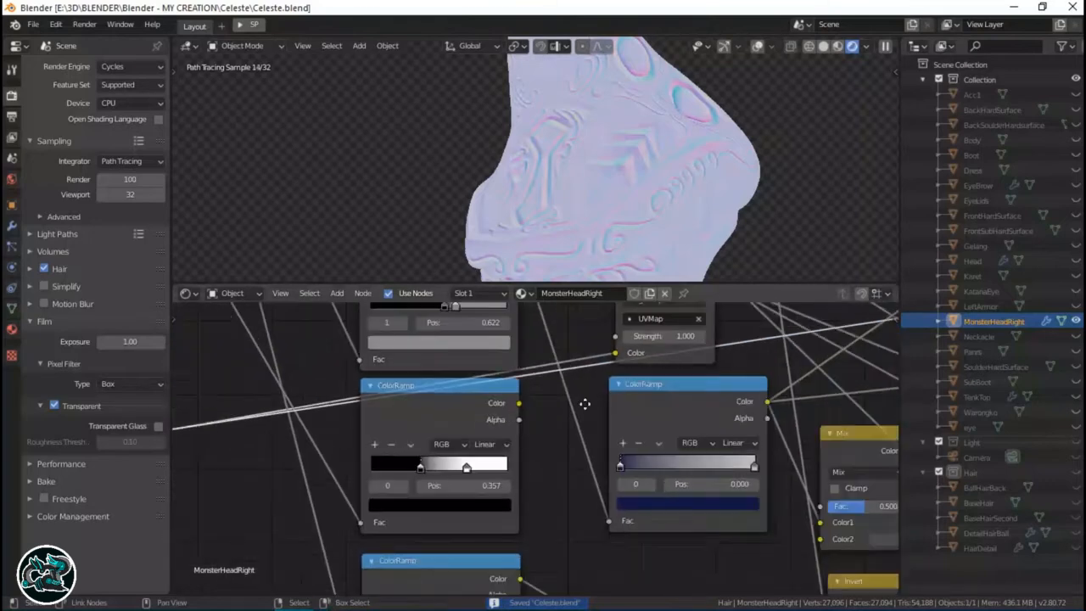
# Preview the Normal Map node's output on the monster head.
pyautogui.moveTo(585, 403); pyautogui.dragTo(496, 482, button='middle')
pyautogui.scroll(2, 532, 387)
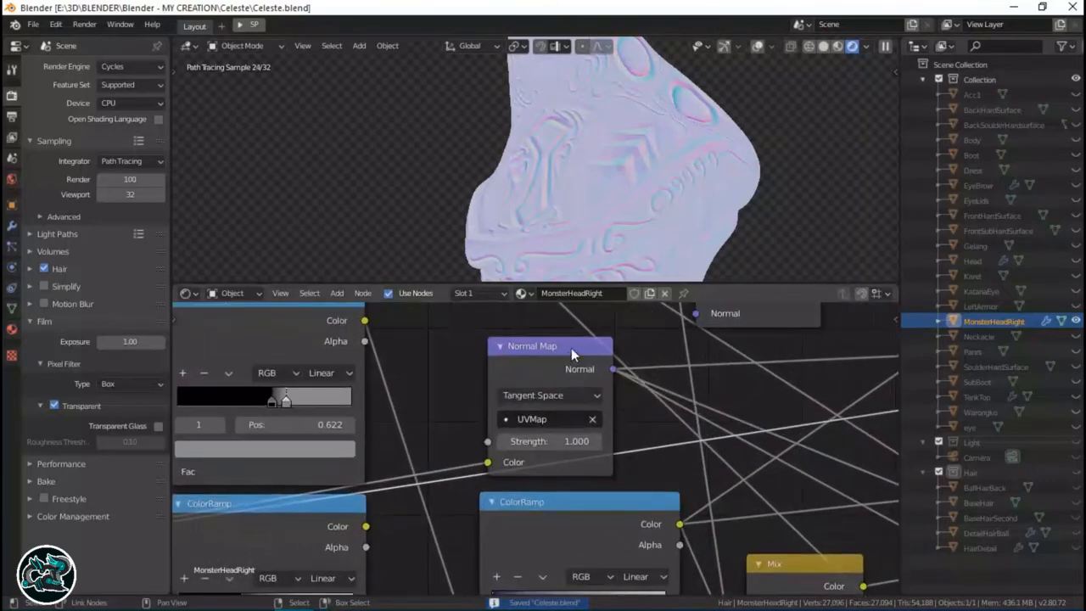
pyautogui.keyDown('ctrl'); pyautogui.keyDown('shift'); pyautogui.click(556, 363); pyautogui.keyUp('shift'); pyautogui.keyUp('ctrl')
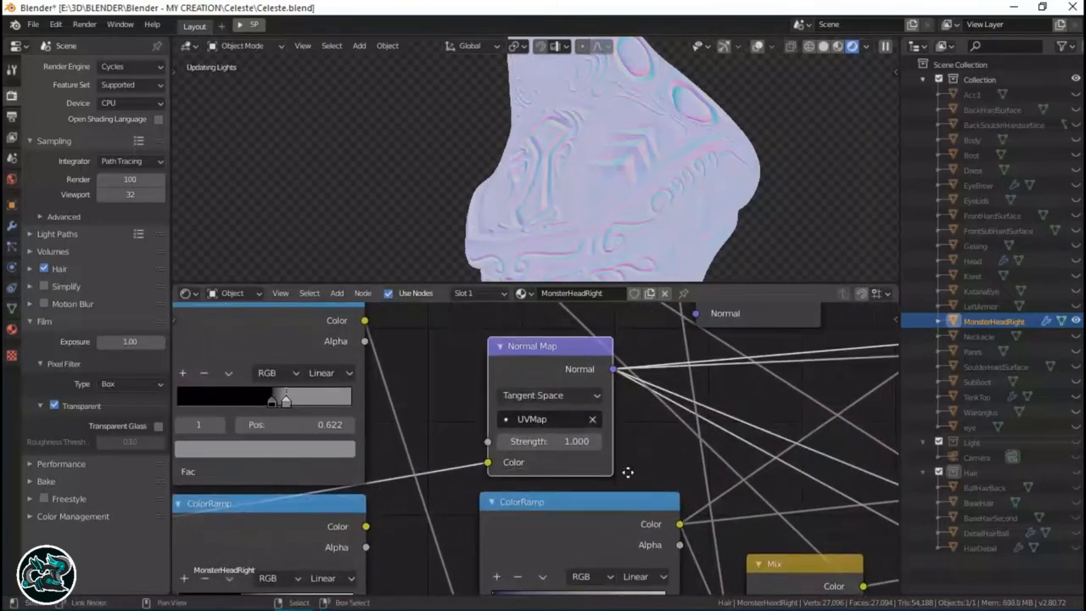
# Examine how the Normal Map node feeds the Glossy and Anisotropic BSDF nodes and how the surrounding shaders are combined.
pyautogui.moveTo(628, 472); pyautogui.dragTo(429, 494, button='middle')
pyautogui.scroll(-4, 609, 464)
pyautogui.moveTo(553, 463); pyautogui.dragTo(425, 444, button='middle')
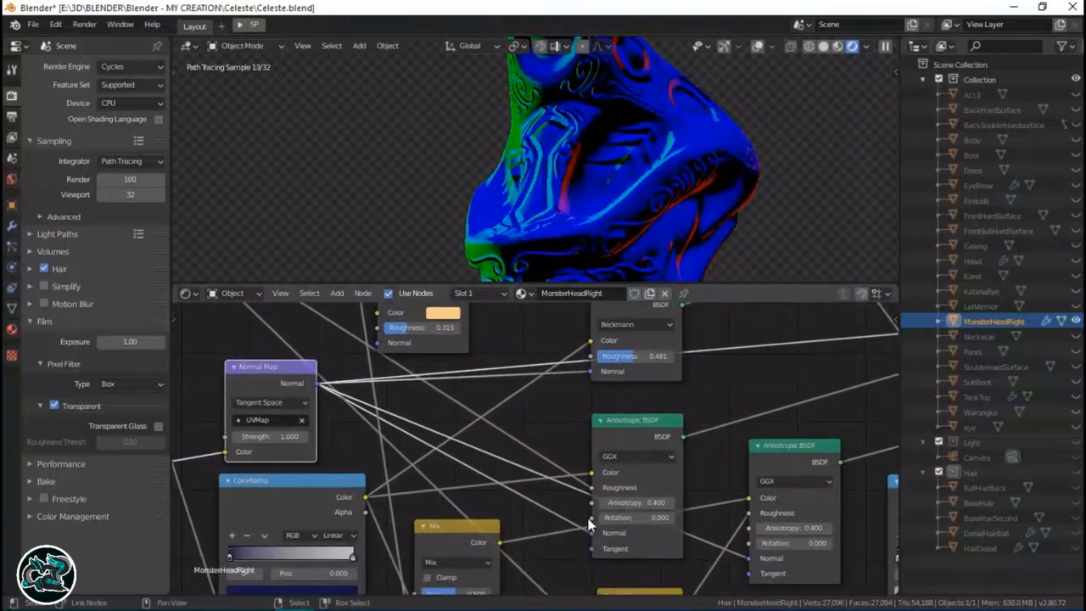
pyautogui.moveTo(676, 487); pyautogui.dragTo(616, 383, button='middle')
pyautogui.scroll(-3, 652, 458)
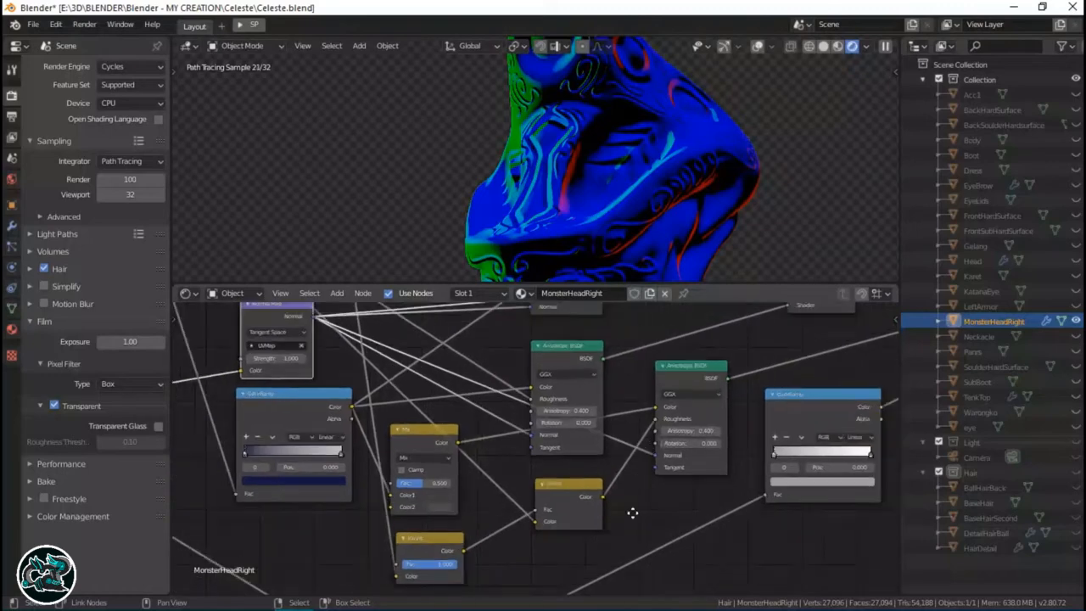
pyautogui.moveTo(623, 338); pyautogui.dragTo(633, 536, button='middle')
pyautogui.scroll(2, 620, 425)
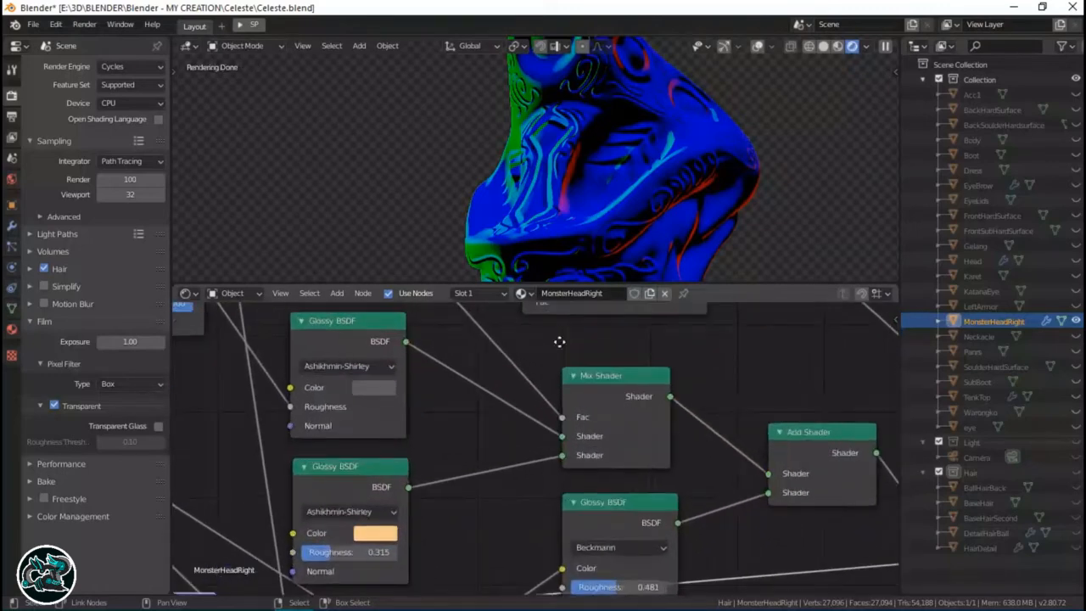
pyautogui.moveTo(559, 341); pyautogui.dragTo(432, 226, button='middle')
pyautogui.moveTo(592, 478); pyautogui.dragTo(633, 321, button='middle')
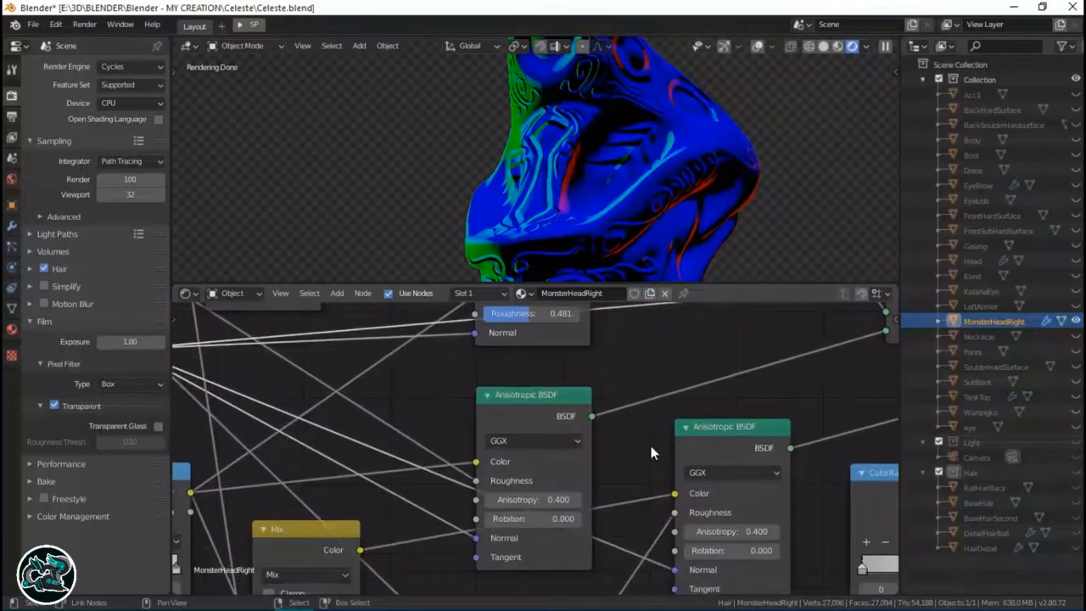
pyautogui.moveTo(652, 452); pyautogui.dragTo(567, 393, button='middle')
pyautogui.moveTo(666, 458); pyautogui.dragTo(490, 426, button='middle')
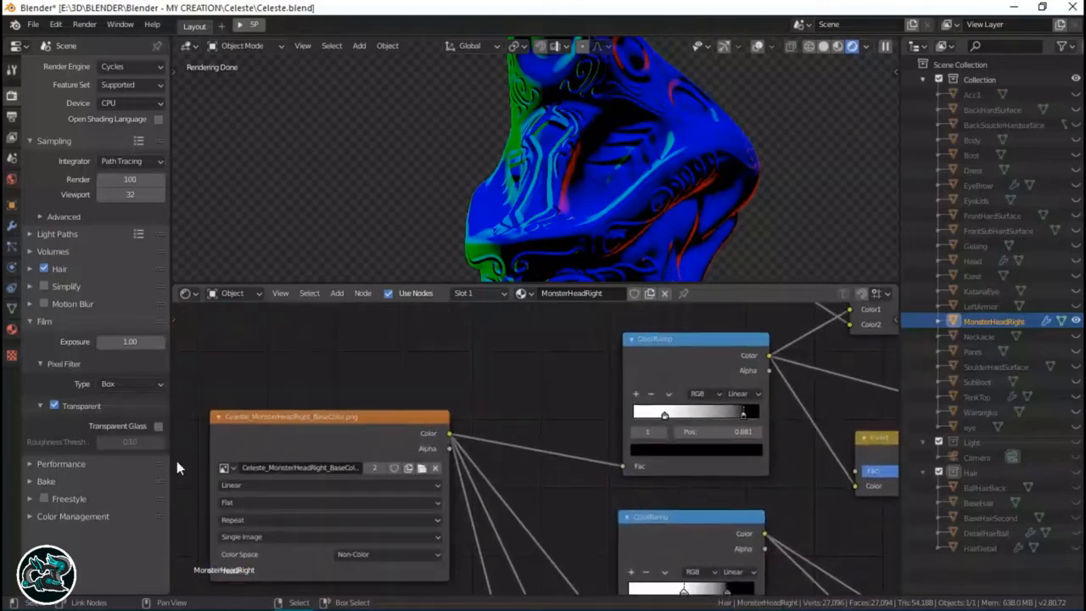
# Preview the upper ColorRamp fed by the base color texture, and the Invert node connected to it, on the monster head.
pyautogui.moveTo(577, 446); pyautogui.dragTo(407, 451, button='middle')
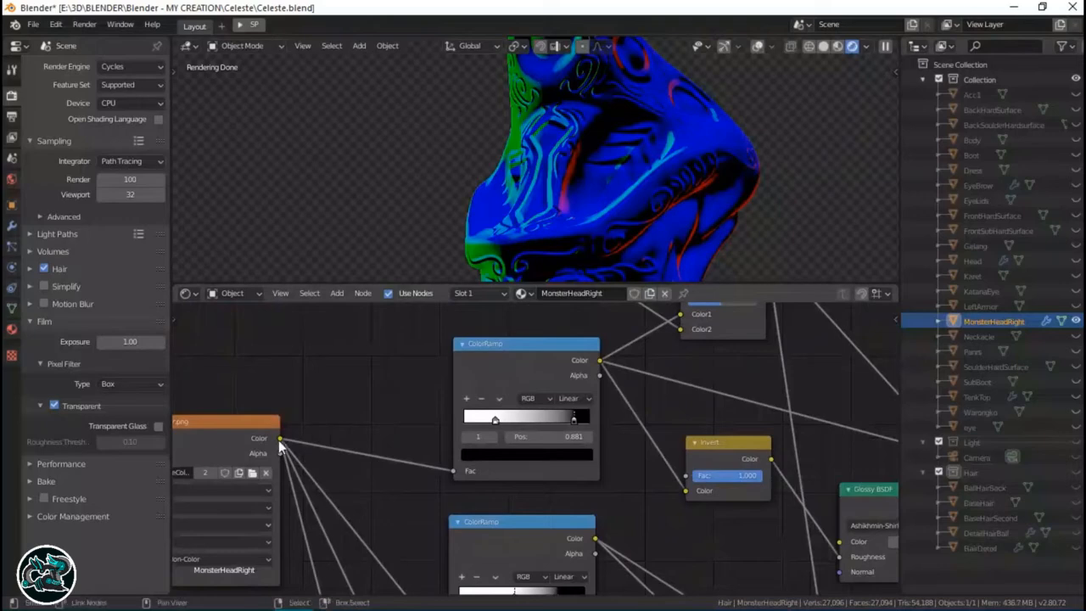
pyautogui.keyDown('ctrl'); pyautogui.keyDown('shift'); pyautogui.click(519, 363); pyautogui.keyUp('shift'); pyautogui.keyUp('ctrl')
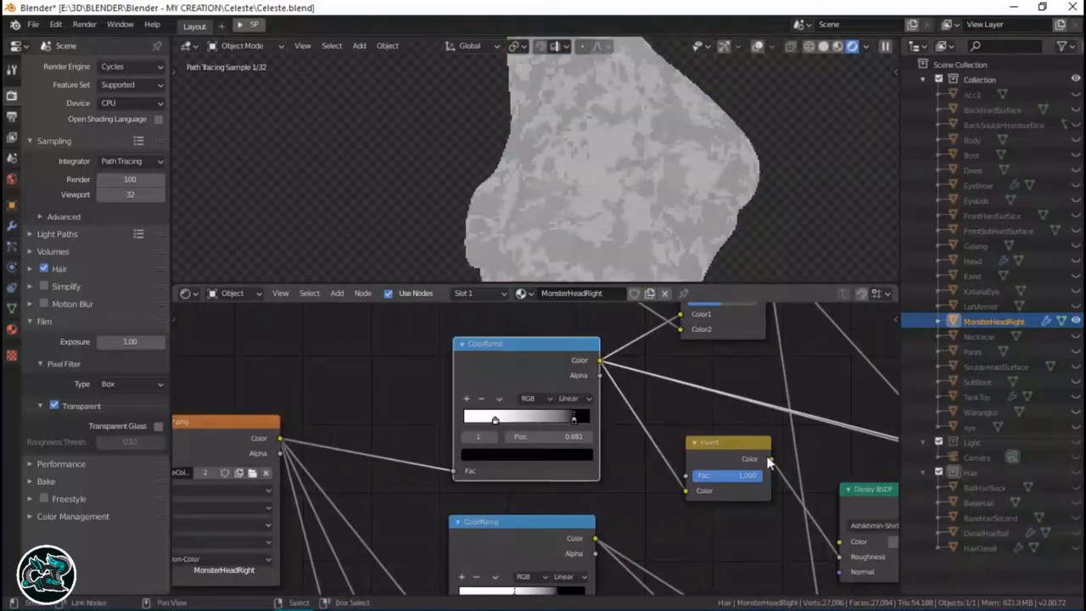
pyautogui.moveTo(766, 481); pyautogui.dragTo(637, 474, button='middle')
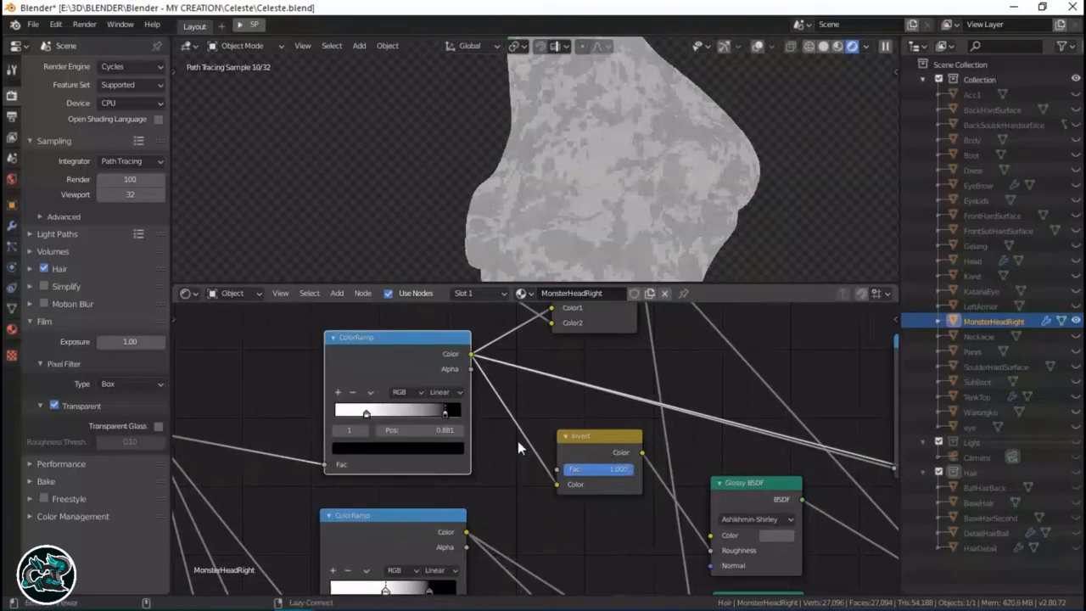
pyautogui.keyDown('ctrl'); pyautogui.keyDown('shift'); pyautogui.click(584, 446); pyautogui.keyUp('shift'); pyautogui.keyUp('ctrl')
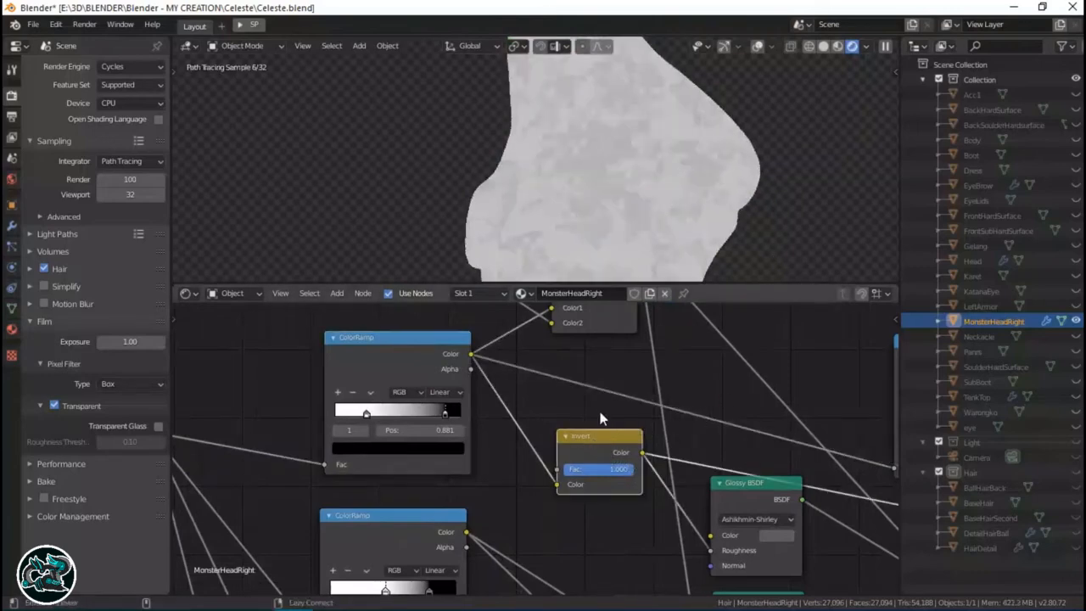
# Preview the Ashikhmin-Shirley Glossy BSDF that takes its roughness from the Invert node, and save the file.
pyautogui.moveTo(781, 548); pyautogui.dragTo(684, 530, button='middle')
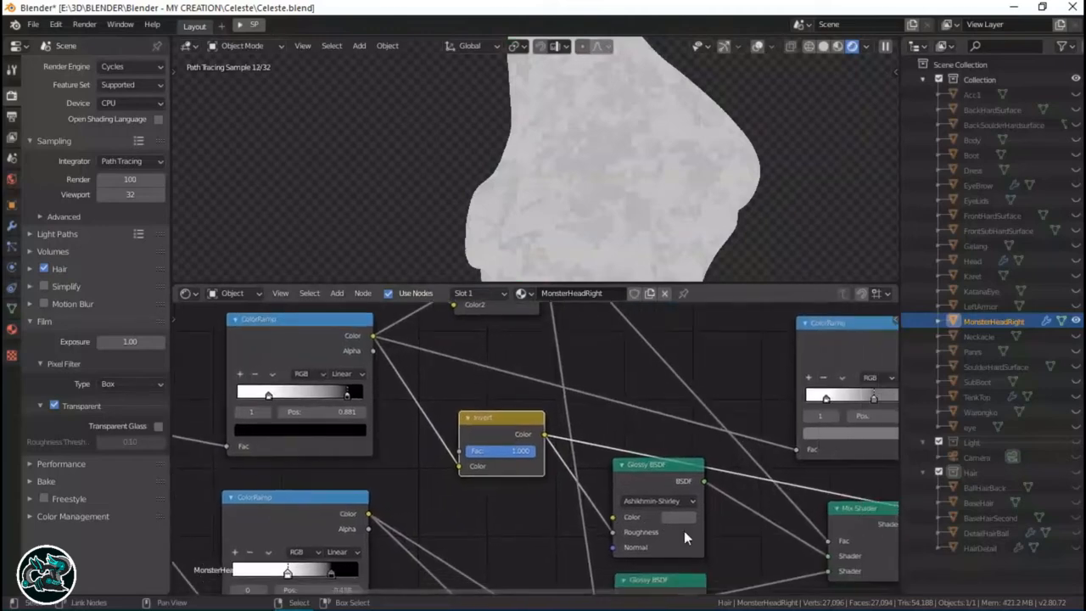
pyautogui.keyDown('ctrl'); pyautogui.keyDown('shift'); pyautogui.click(670, 485); pyautogui.keyUp('shift'); pyautogui.keyUp('ctrl')
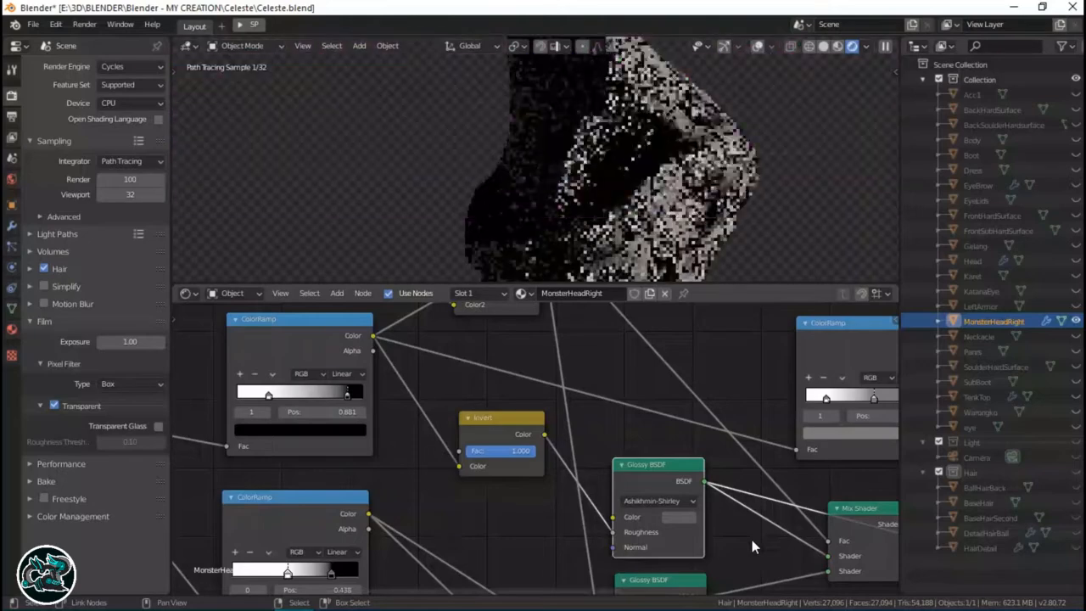
pyautogui.hotkey('ctrl', 's')
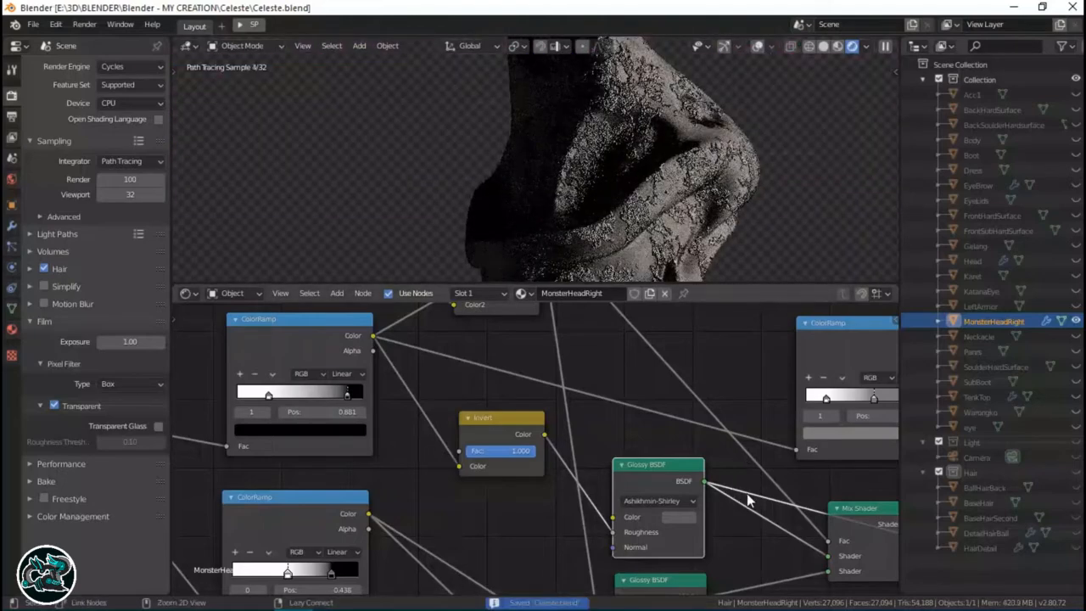
# Preview the Mix Shader that blends the two Ashikhmin-Shirley Glossy BSDF nodes.
pyautogui.moveTo(735, 493); pyautogui.dragTo(624, 412, button='middle')
pyautogui.scroll(1, 624, 411)
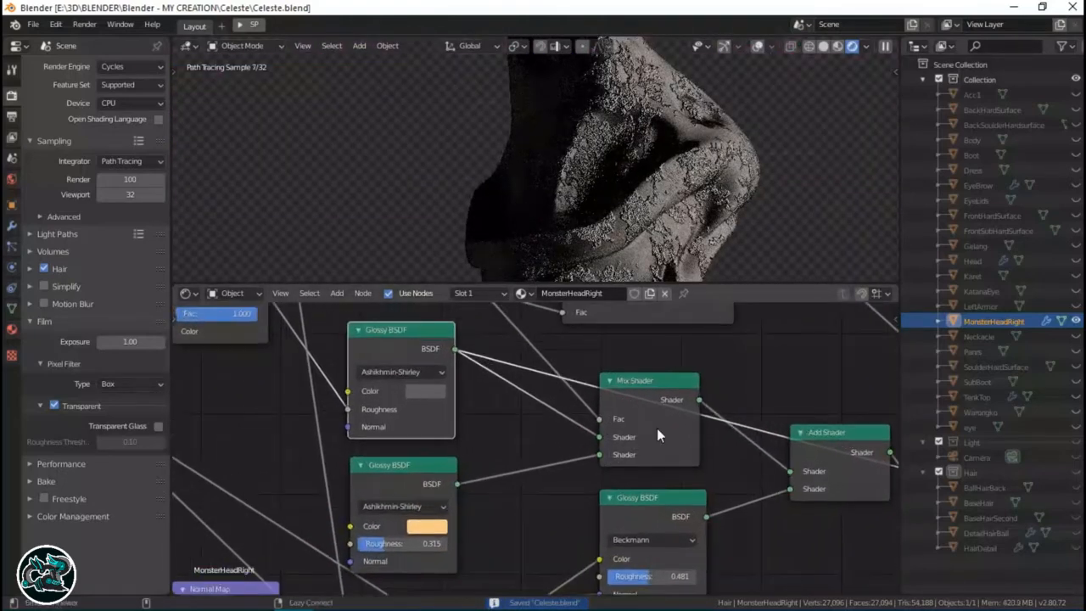
pyautogui.keyDown('ctrl'); pyautogui.keyDown('shift'); pyautogui.click(656, 428); pyautogui.keyUp('shift'); pyautogui.keyUp('ctrl')
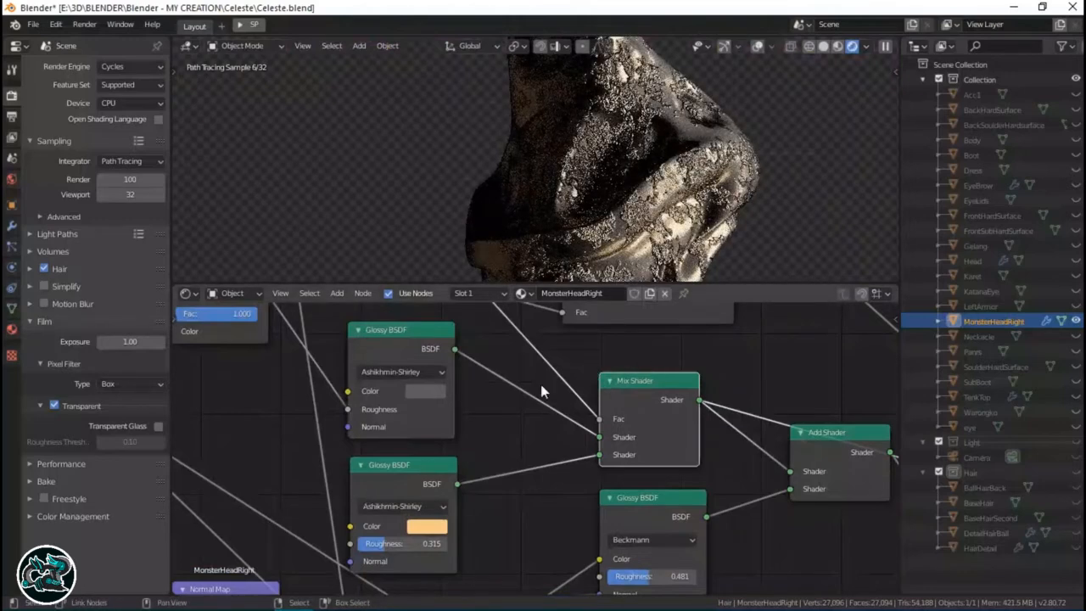
# Examine the ColorRamp, Invert and Mix nodes that lead into the glossy Mix Shader.
pyautogui.moveTo(504, 407); pyautogui.dragTo(661, 589, button='middle')
pyautogui.moveTo(580, 495); pyautogui.dragTo(604, 502, button='middle')
pyautogui.scroll(-2, 577, 471)
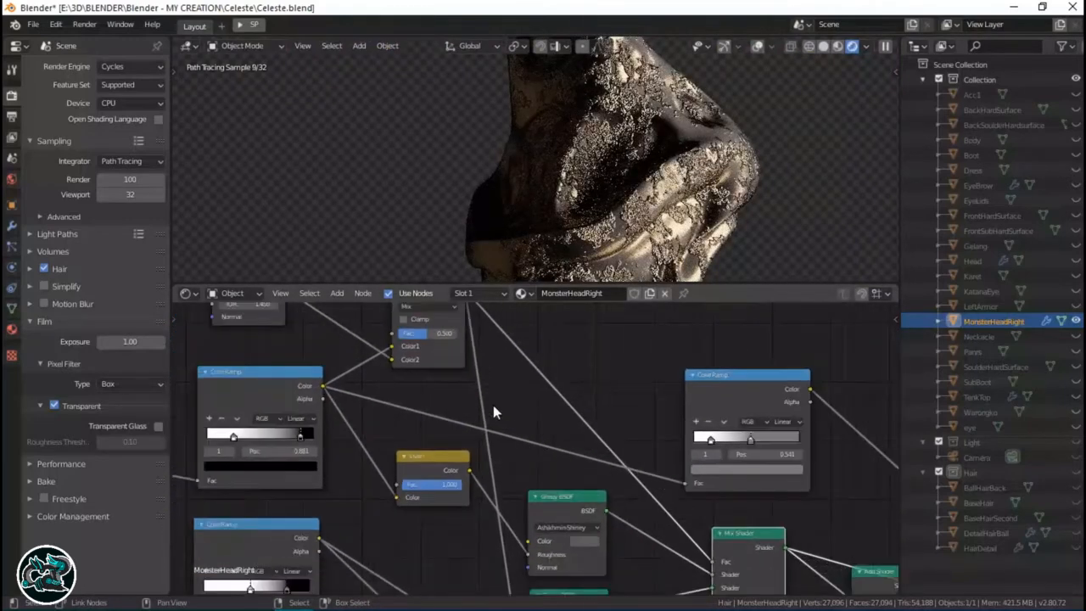
pyautogui.moveTo(493, 405); pyautogui.dragTo(601, 482, button='middle')
pyautogui.moveTo(180, 537); pyautogui.dragTo(478, 452, button='middle')
pyautogui.moveTo(552, 446); pyautogui.dragTo(279, 438, button='middle')
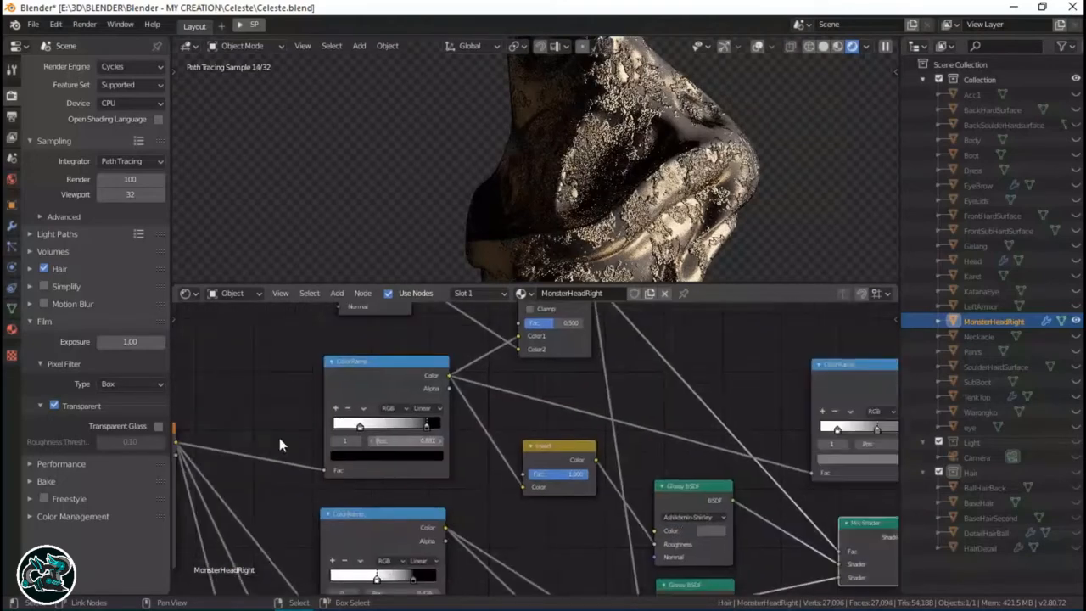
pyautogui.moveTo(715, 514); pyautogui.dragTo(585, 437, button='middle')
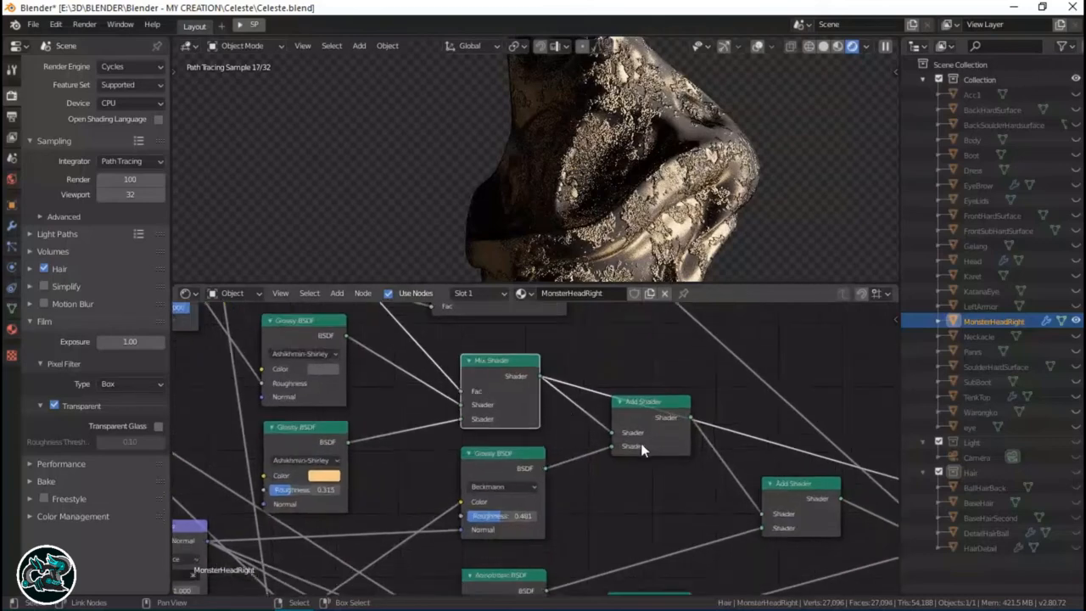
# Preview the Add Shader that combines the glossy Mix Shader with the Beckmann Glossy BSDF.
pyautogui.scroll(2, 590, 450)
pyautogui.moveTo(488, 528); pyautogui.dragTo(610, 503, button='middle')
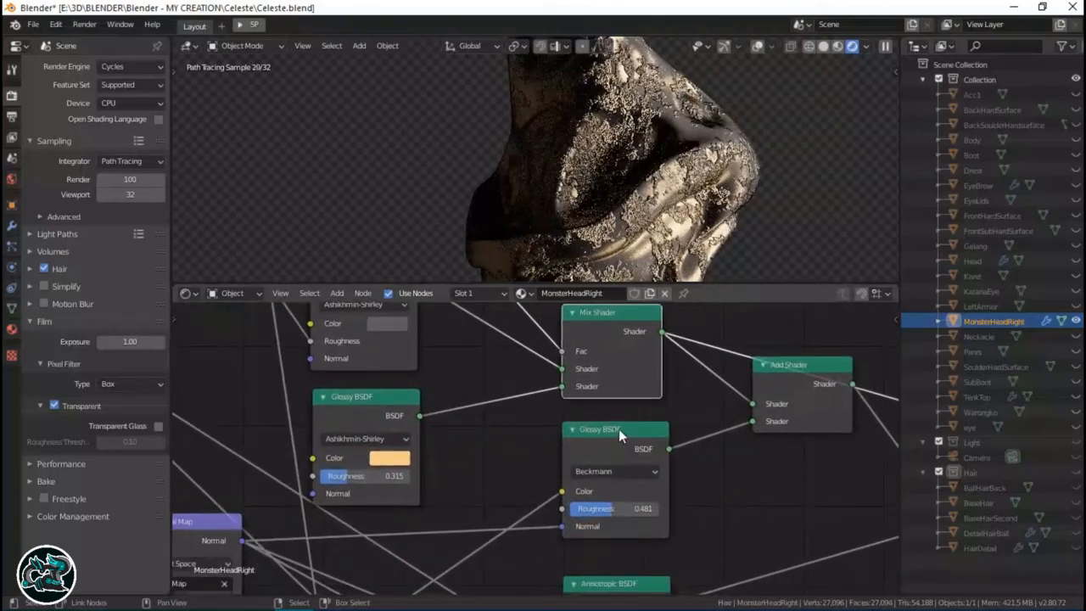
pyautogui.click(796, 409)
pyautogui.moveTo(762, 504); pyautogui.dragTo(650, 423, button='middle')
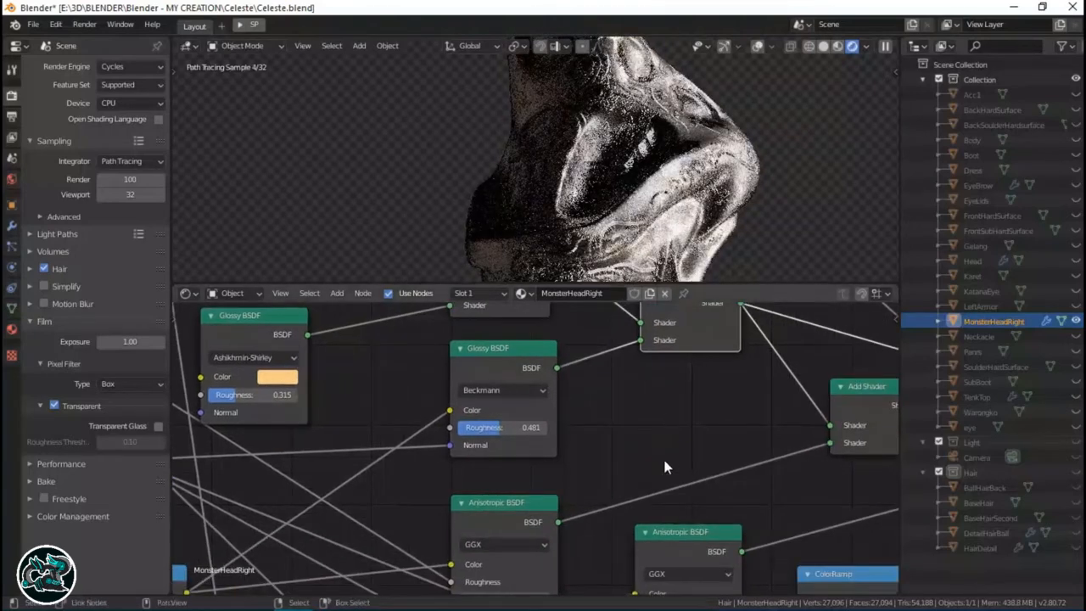
# Preview the dark blue ColorRamp that feeds the first Anisotropic BSDF's color, and save the file.
pyautogui.moveTo(651, 478); pyautogui.dragTo(429, 539, button='middle')
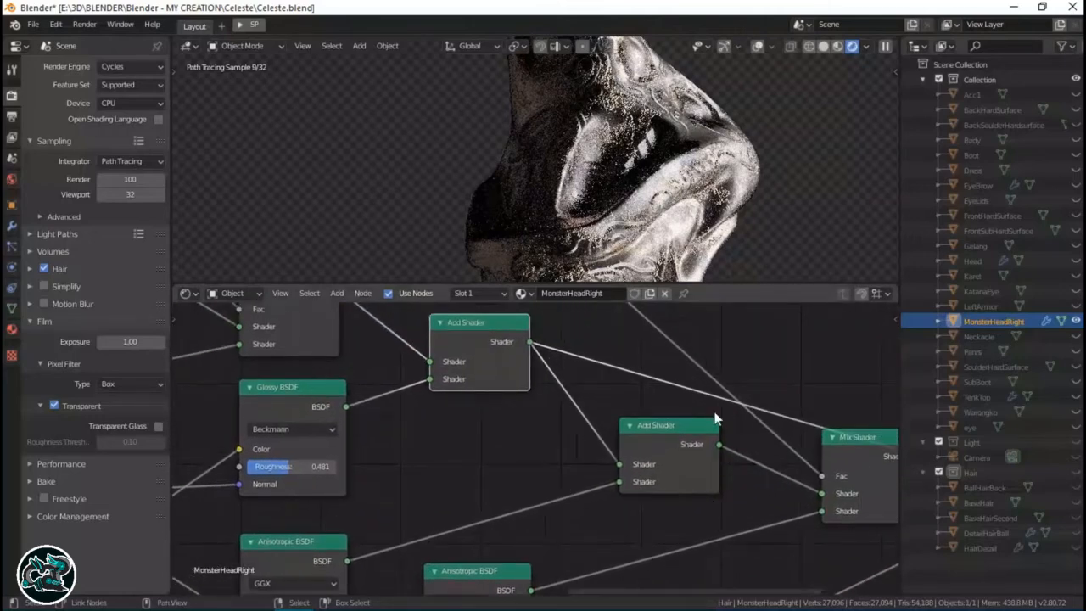
pyautogui.moveTo(306, 593); pyautogui.dragTo(480, 466, button='middle')
pyautogui.moveTo(488, 424); pyautogui.dragTo(606, 419, button='middle')
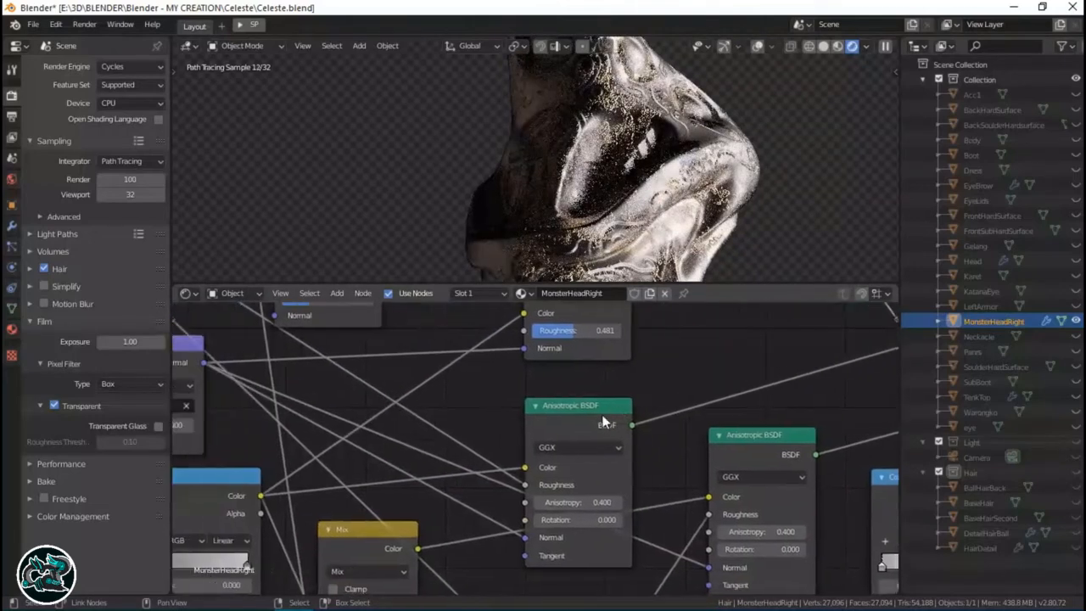
pyautogui.moveTo(337, 473); pyautogui.dragTo(636, 439, button='middle')
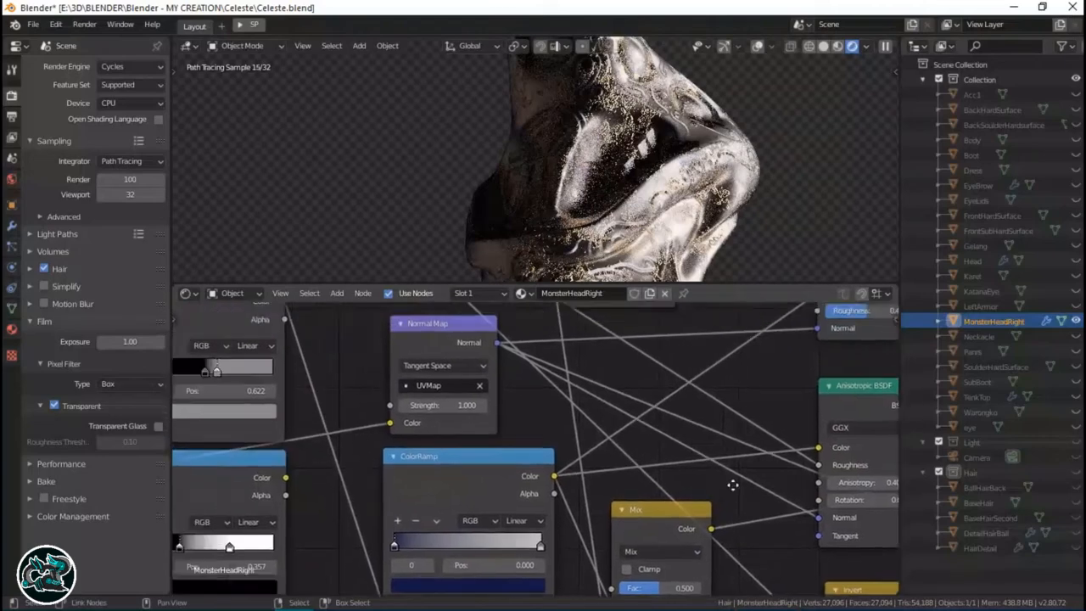
pyautogui.moveTo(390, 346); pyautogui.dragTo(523, 432, button='middle')
pyautogui.moveTo(373, 437); pyautogui.dragTo(582, 490, button='middle')
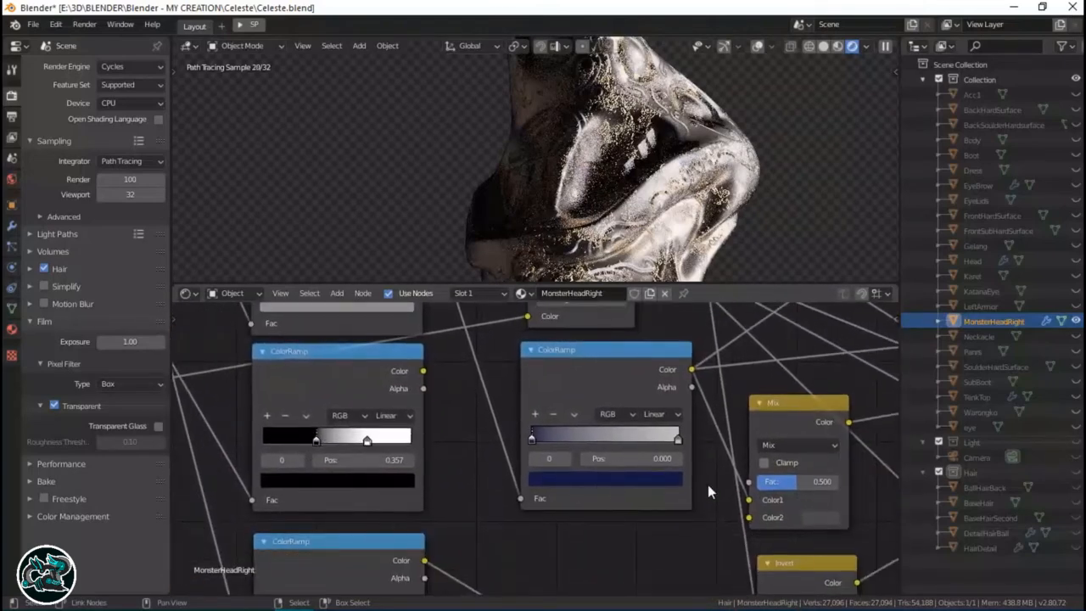
pyautogui.moveTo(798, 471); pyautogui.dragTo(605, 543, button='middle')
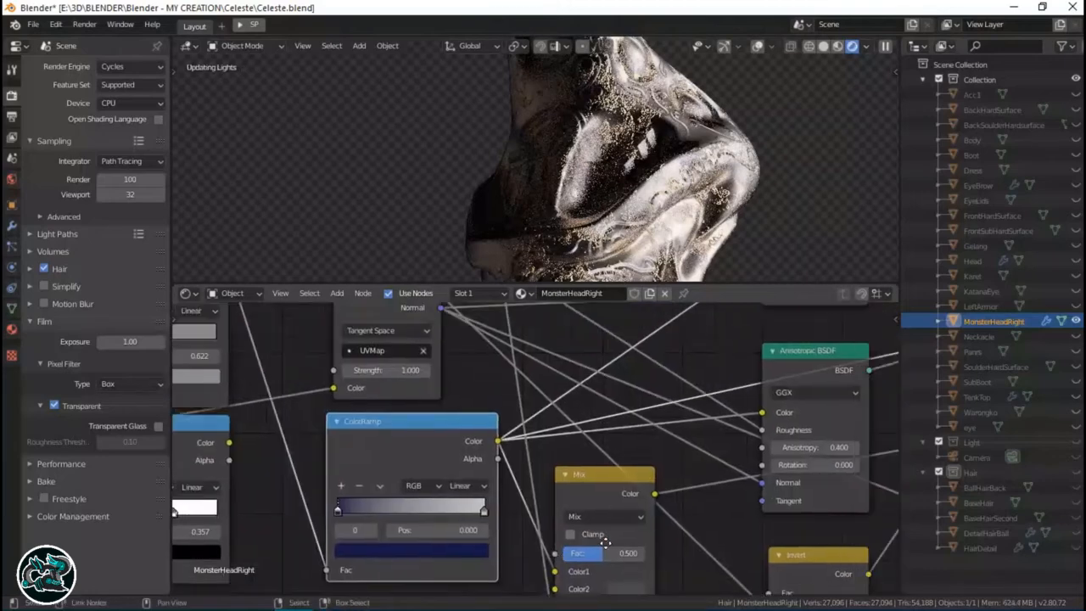
pyautogui.hotkey('ctrl', 's')
# Preview the first Anisotropic BSDF, colored by the dark blue ColorRamp, on the monster head.
pyautogui.moveTo(776, 509); pyautogui.dragTo(619, 549, button='middle')
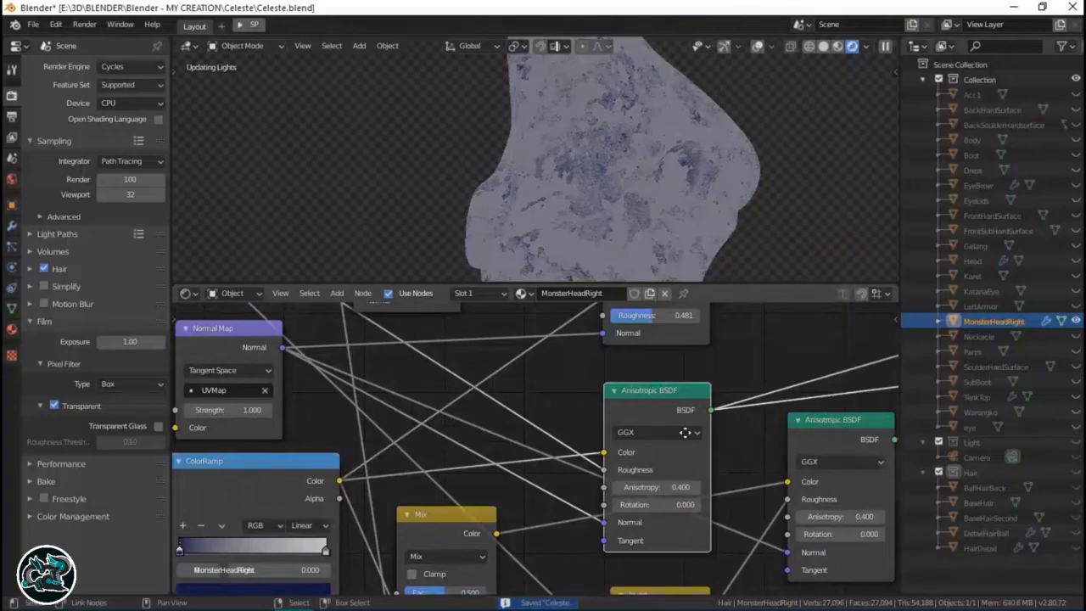
pyautogui.moveTo(828, 415); pyautogui.dragTo(587, 451, button='middle')
pyautogui.moveTo(773, 416); pyautogui.dragTo(598, 437, button='middle')
pyautogui.scroll(-2, 695, 481)
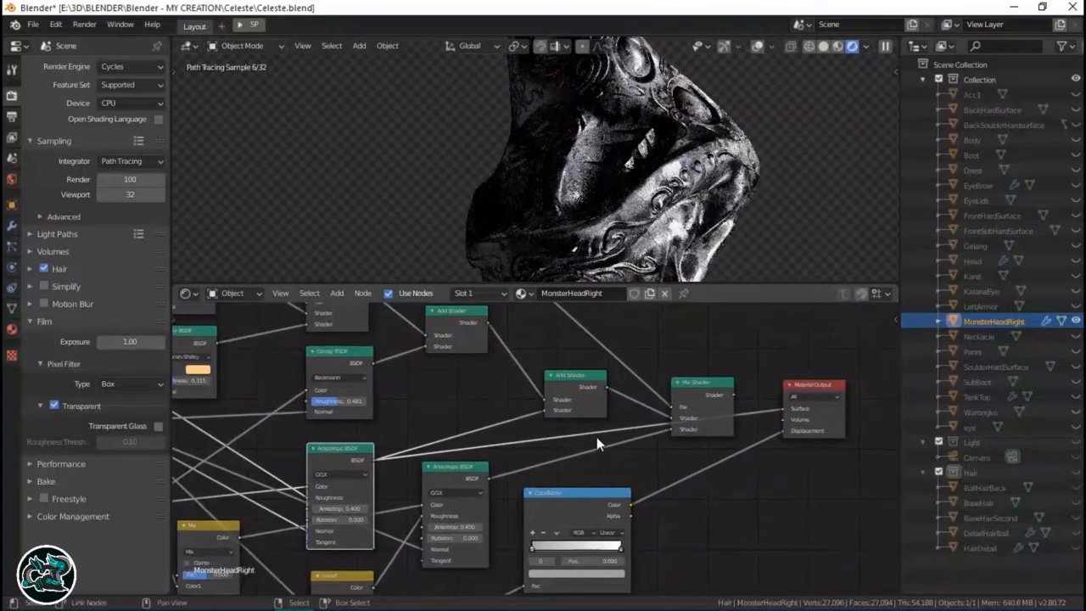
# Preview the second Add Shader, which adds the first Anisotropic BSDF to the glossy result.
pyautogui.scroll(2, 597, 437)
pyautogui.click(602, 377)
pyautogui.moveTo(549, 407); pyautogui.dragTo(626, 462, button='middle')
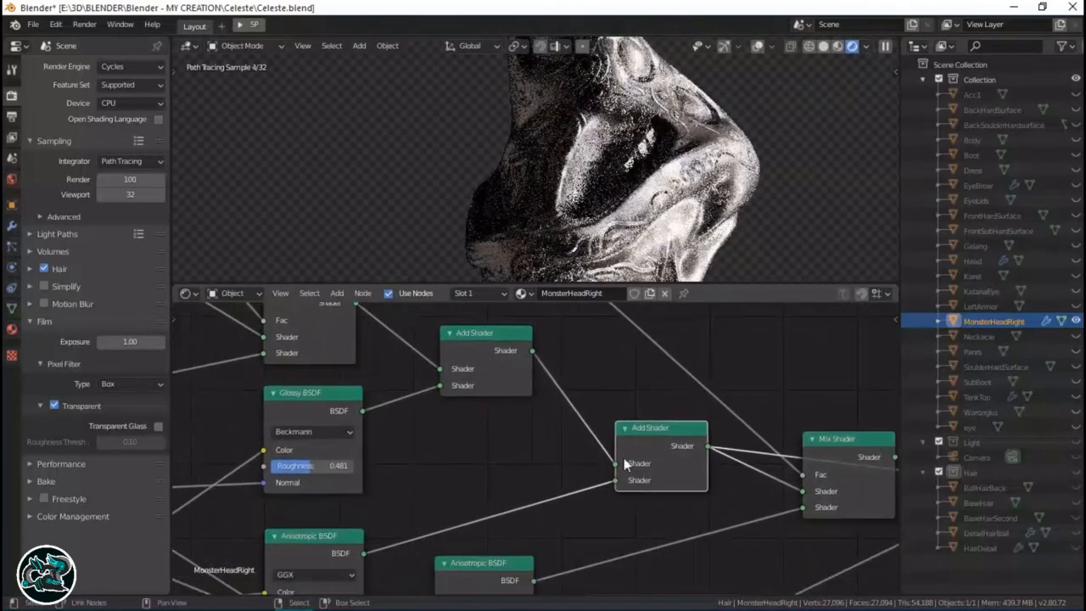
# Trace the second shader input of the final Mix Shader and preview the second Anisotropic BSDF connected to it.
pyautogui.moveTo(720, 532); pyautogui.dragTo(597, 419, button='middle')
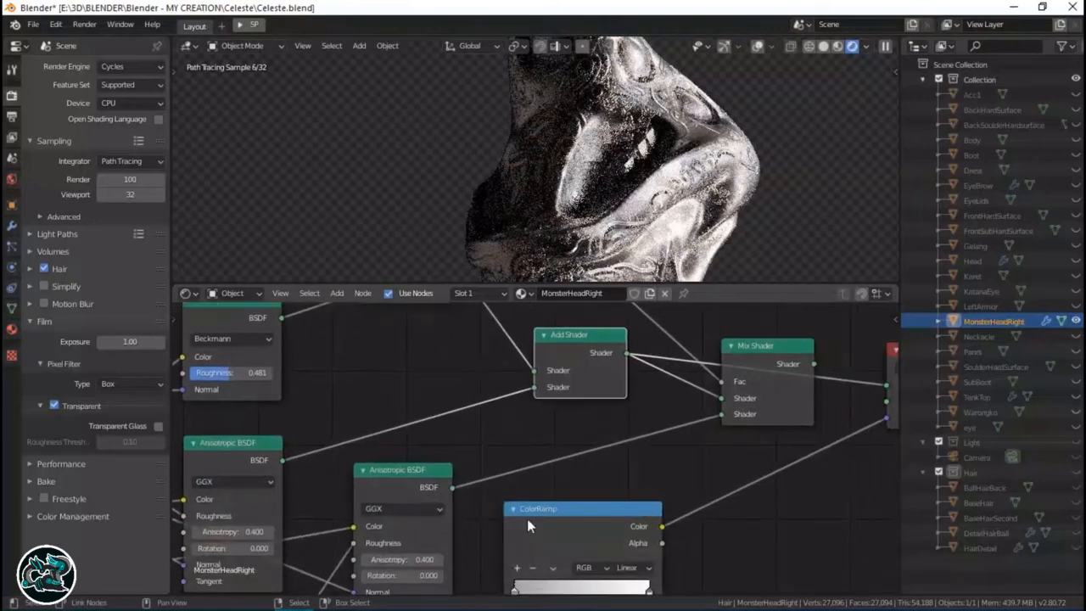
pyautogui.moveTo(427, 532); pyautogui.dragTo(329, 532, button='middle')
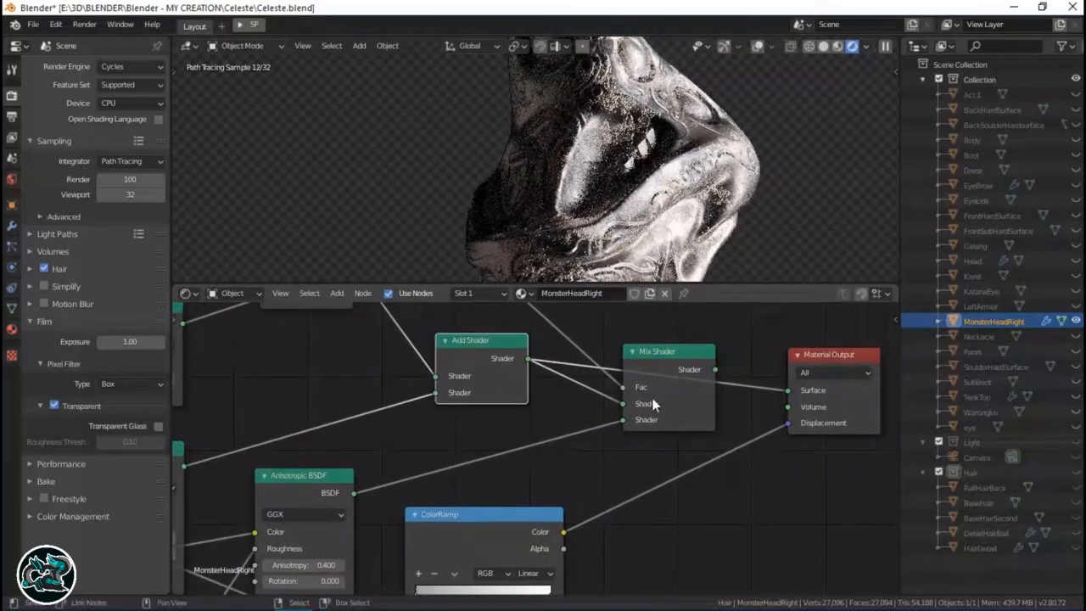
pyautogui.moveTo(483, 479); pyautogui.dragTo(593, 436, button='middle')
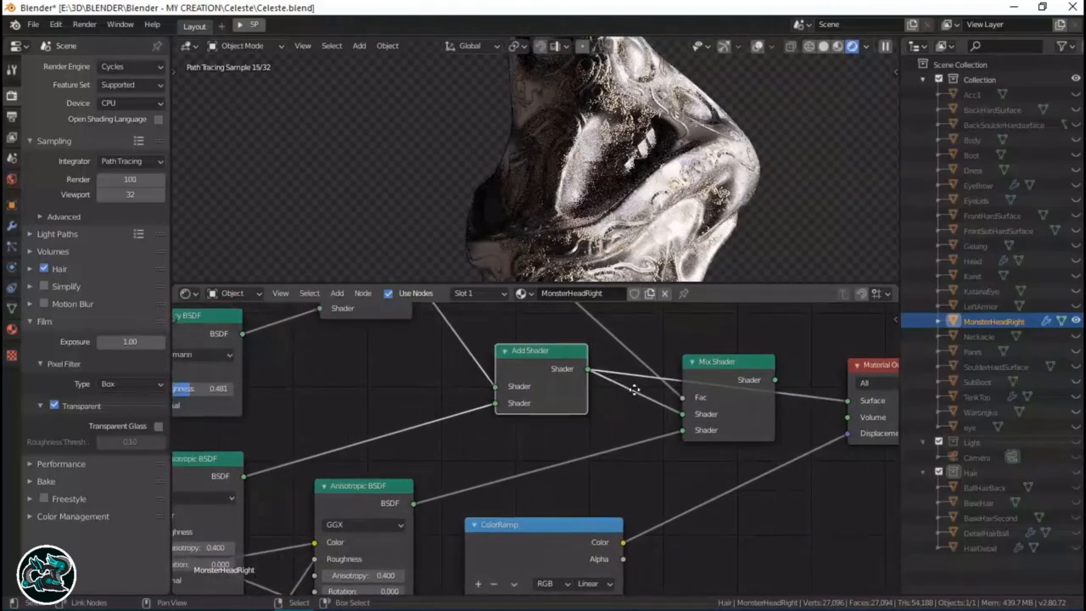
pyautogui.scroll(4, 591, 394)
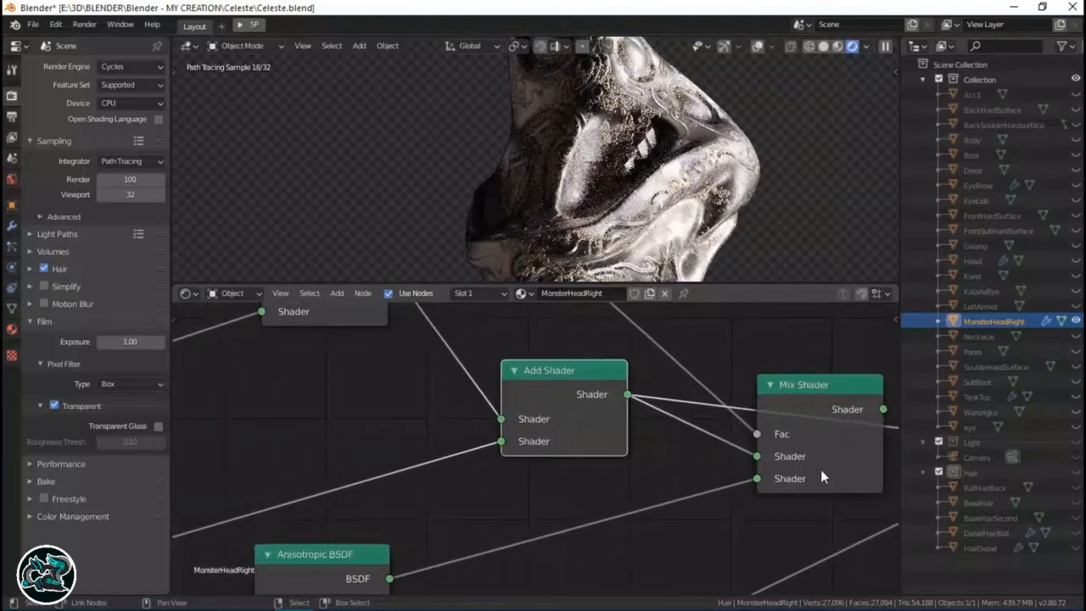
pyautogui.scroll(-1, 629, 544)
pyautogui.moveTo(629, 544); pyautogui.dragTo(718, 398, button='middle')
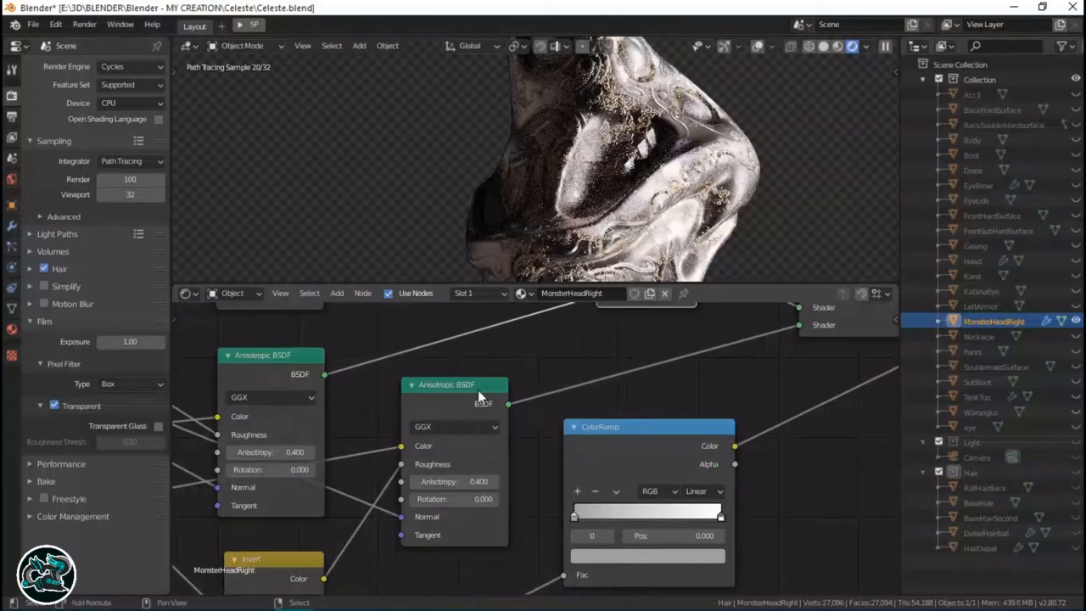
pyautogui.keyDown('alt'); pyautogui.moveTo(452, 400); pyautogui.dragTo(452, 400, button='right'); pyautogui.keyUp('alt')
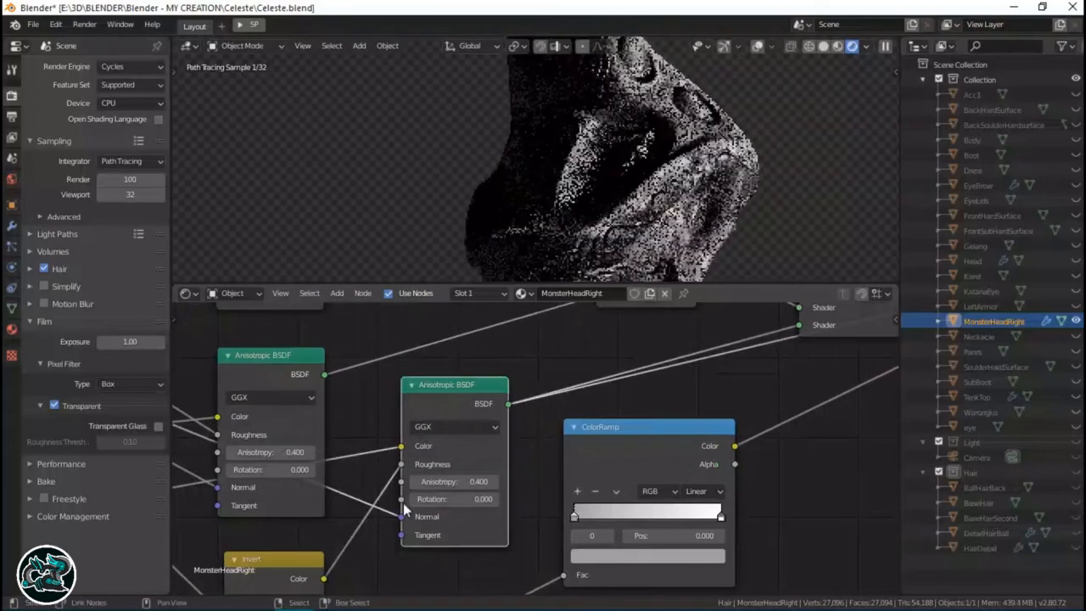
# Preview the final Mix Shader, which combines the second Add Shader with the second Anisotropic BSDF, and save the file.
pyautogui.moveTo(505, 415); pyautogui.dragTo(592, 392, button='middle')
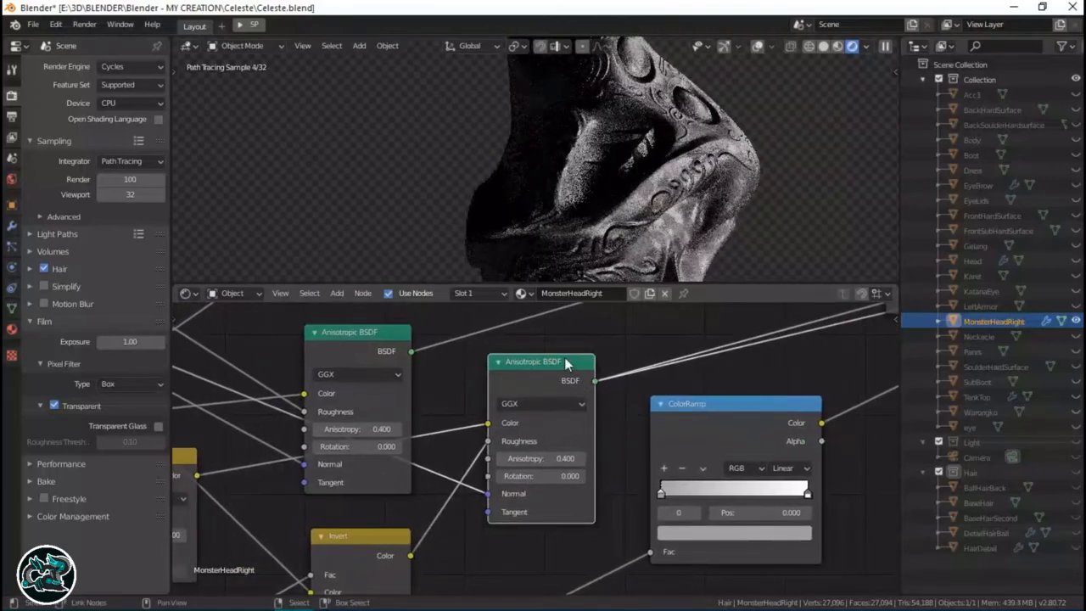
pyautogui.moveTo(700, 445); pyautogui.dragTo(403, 571, button='middle')
pyautogui.scroll(1, 634, 426)
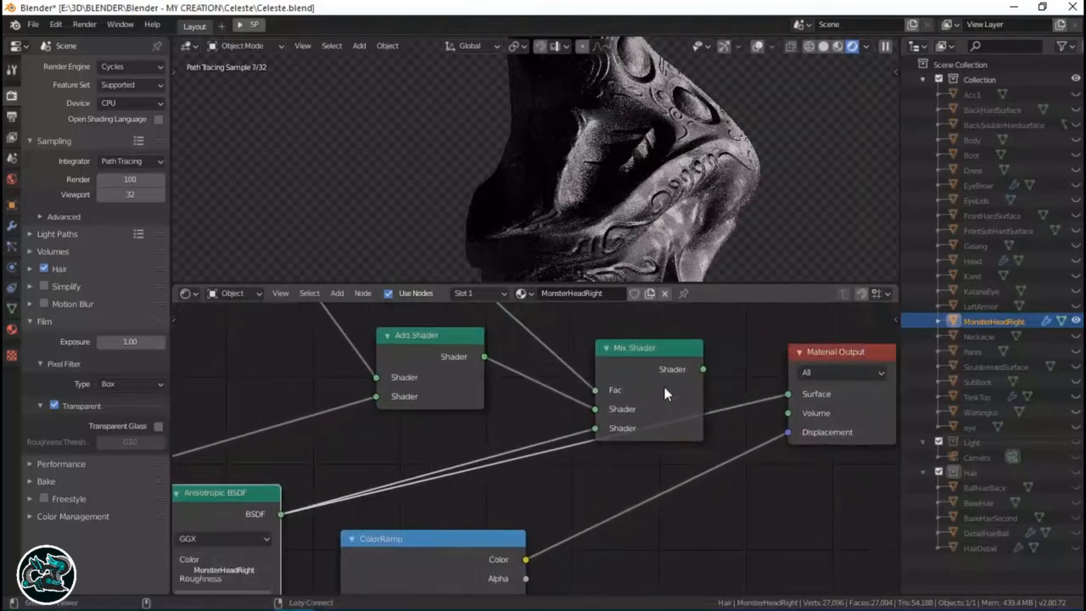
pyautogui.keyDown('ctrl'); pyautogui.keyDown('shift'); pyautogui.click(664, 387); pyautogui.keyUp('shift'); pyautogui.keyUp('ctrl')
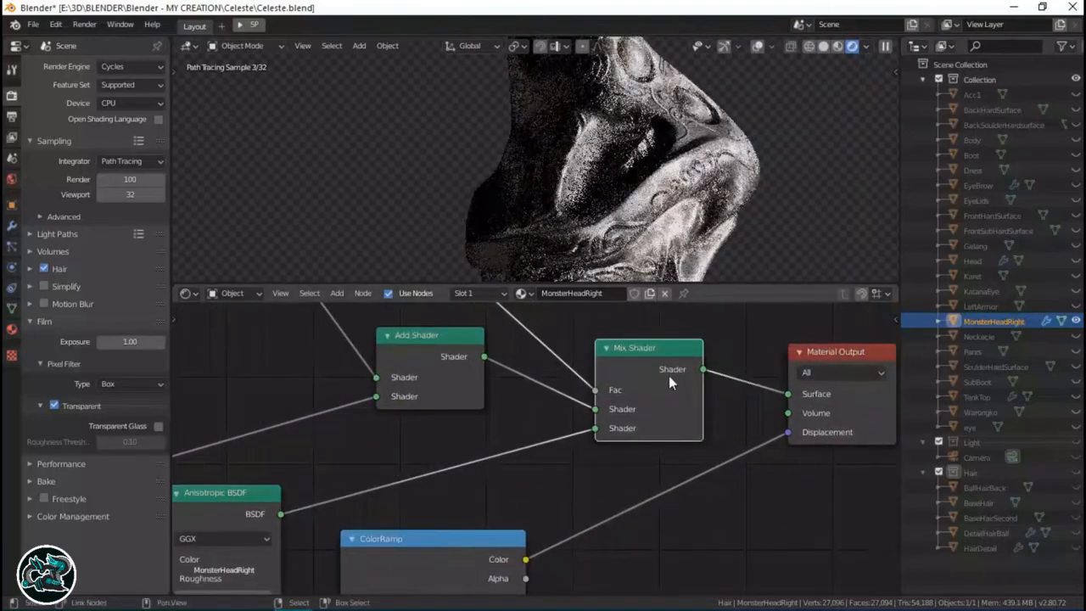
pyautogui.moveTo(797, 374); pyautogui.dragTo(758, 419, button='middle')
pyautogui.scroll(-4, 582, 480)
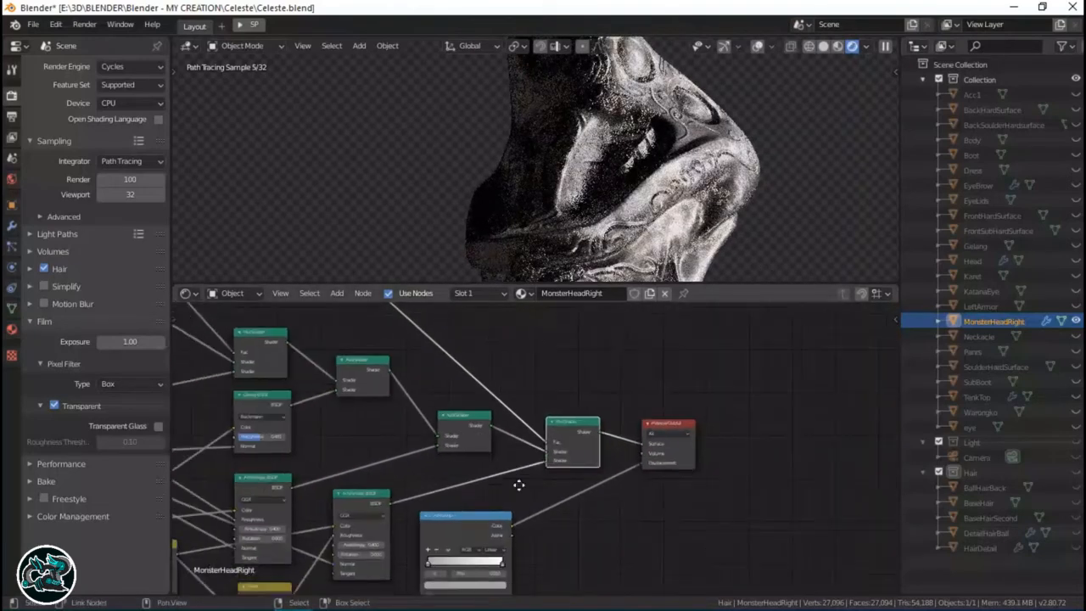
pyautogui.hotkey('ctrl', 's')
# Trace the Mix Shader's Fac input back to the ColorRamp fed by the BaseColor texture, preview that ramp, and save the file.
pyautogui.moveTo(594, 405); pyautogui.dragTo(727, 559, button='middle')
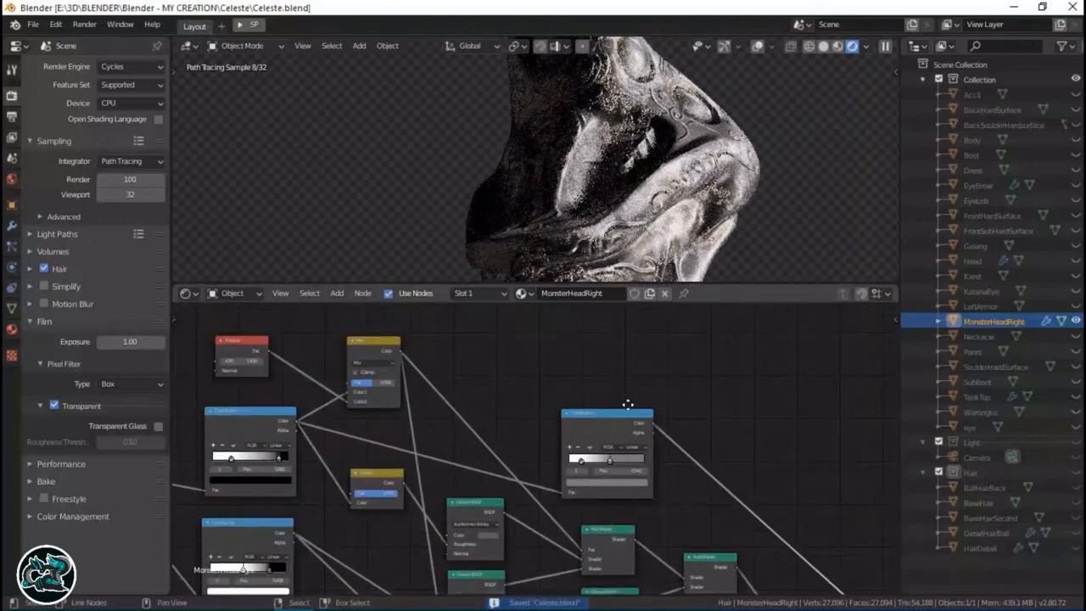
pyautogui.moveTo(628, 404); pyautogui.dragTo(700, 381, button='middle')
pyautogui.moveTo(469, 451); pyautogui.dragTo(645, 448, button='middle')
pyautogui.scroll(5, 274, 442)
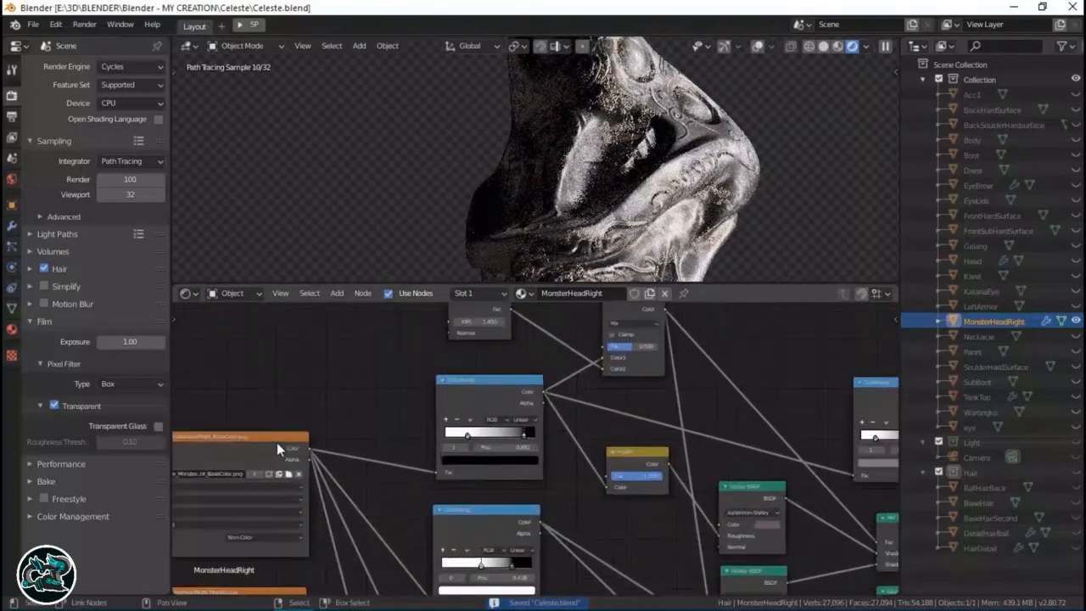
pyautogui.moveTo(273, 441); pyautogui.dragTo(499, 449, button='middle')
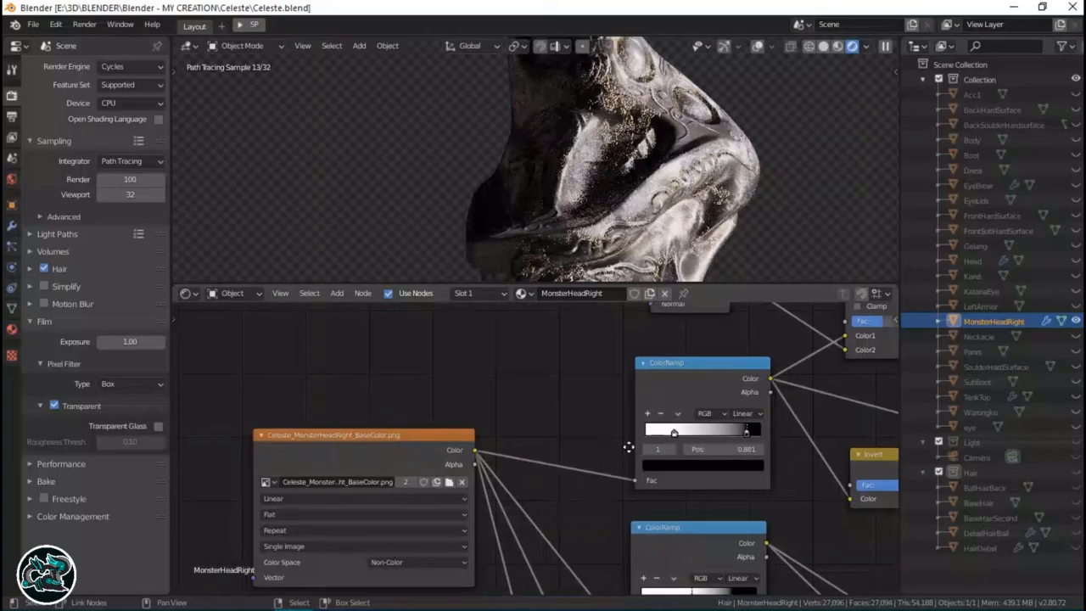
pyautogui.moveTo(628, 448); pyautogui.dragTo(470, 480, button='middle')
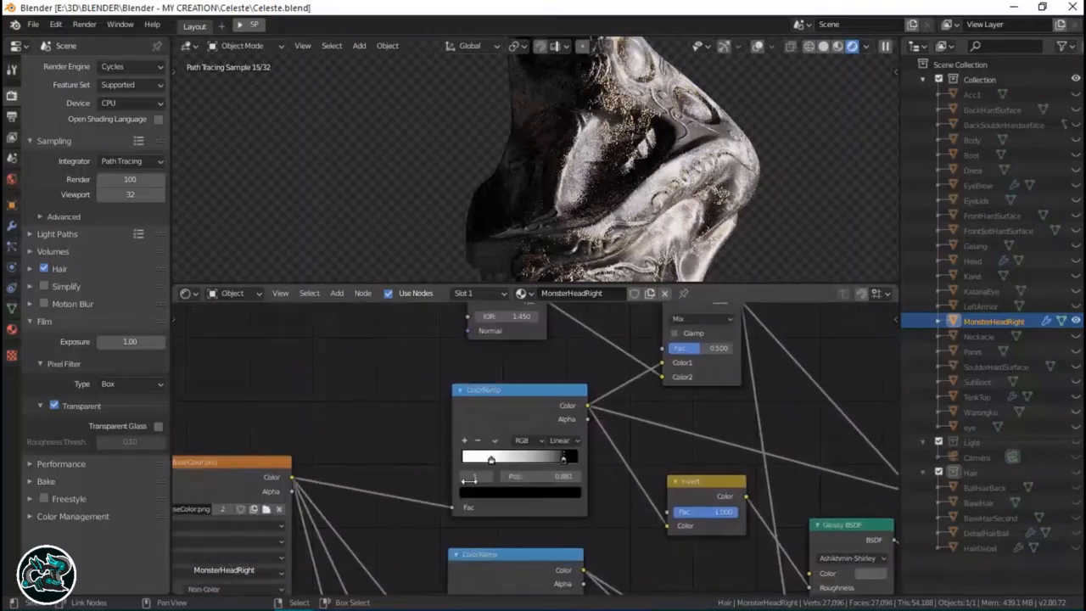
pyautogui.click(483, 411)
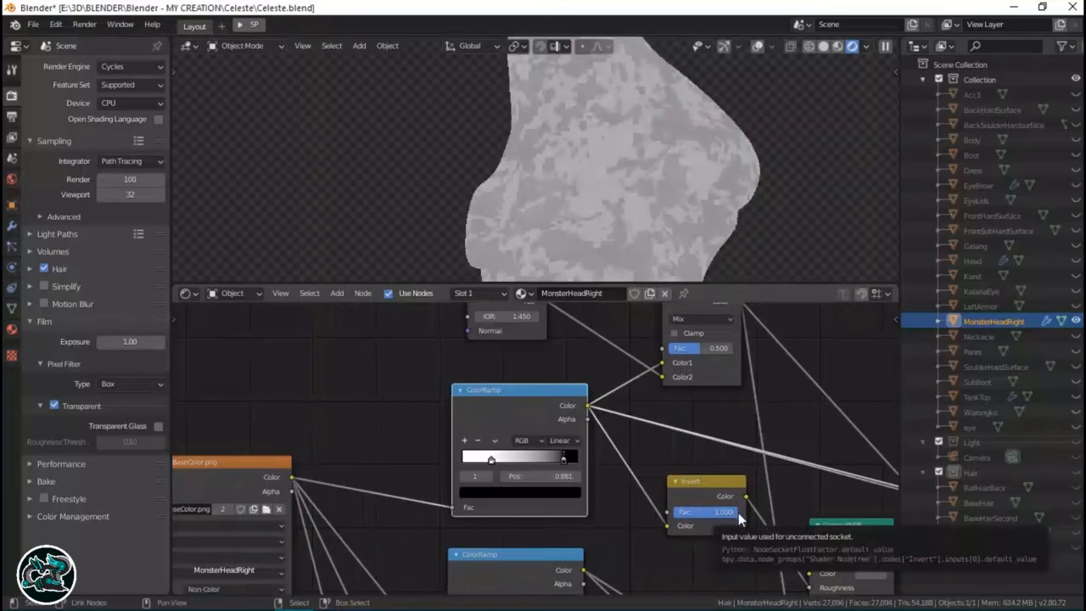
pyautogui.hotkey('ctrl', 's')
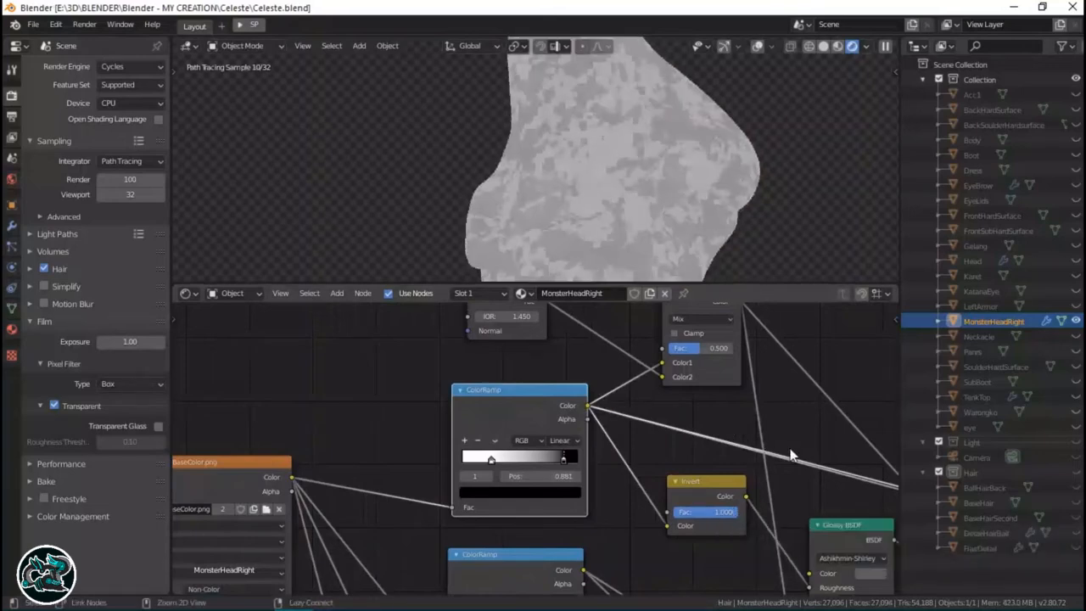
# Preview the second ColorRamp in the chain and follow its output to the Fac input of the final Mix Shader.
pyautogui.moveTo(793, 451); pyautogui.dragTo(552, 454, button='middle')
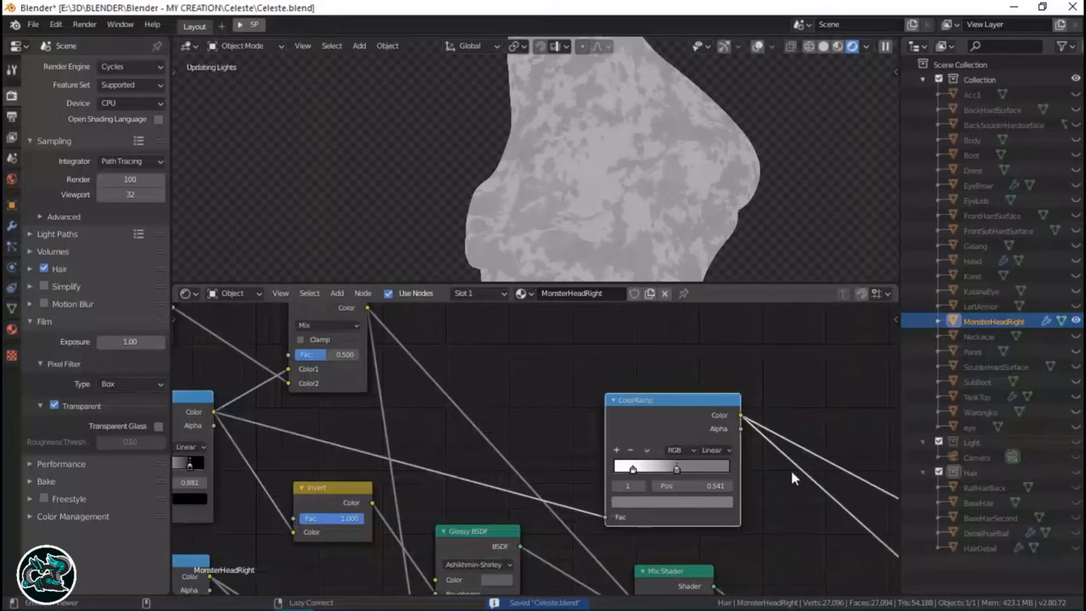
pyautogui.moveTo(740, 489); pyautogui.dragTo(521, 384, button='middle')
pyautogui.scroll(-5, 676, 485)
pyautogui.moveTo(630, 470); pyautogui.dragTo(415, 353, button='middle')
pyautogui.scroll(8, 624, 469)
pyautogui.scroll(3, 620, 477)
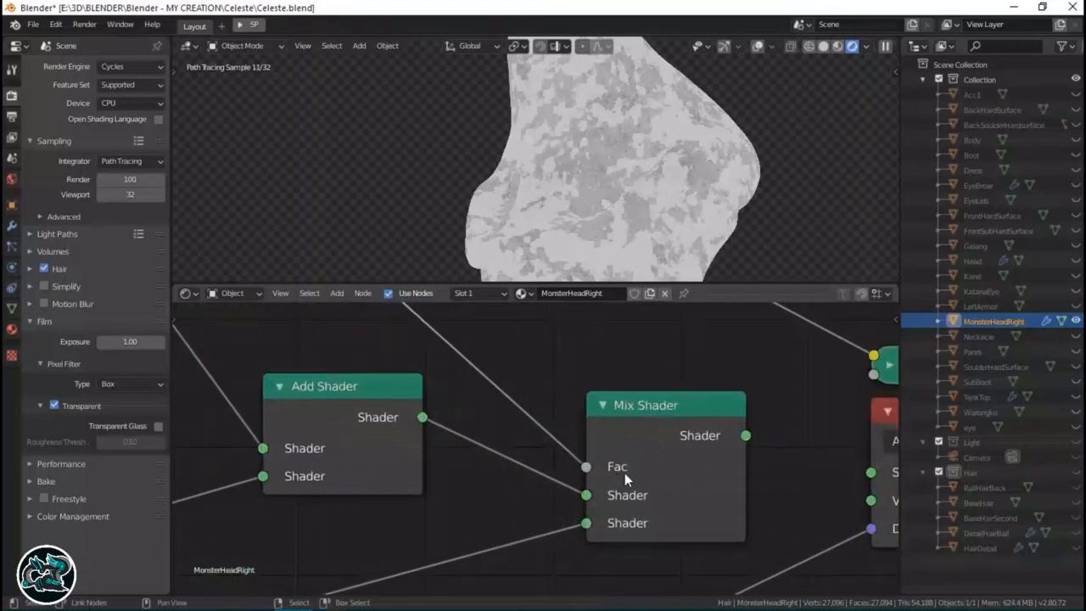
# Connect the final Mix Shader back to the Material Output surface to show the complete material.
pyautogui.click(710, 406)
pyautogui.scroll(-5, 710, 406)
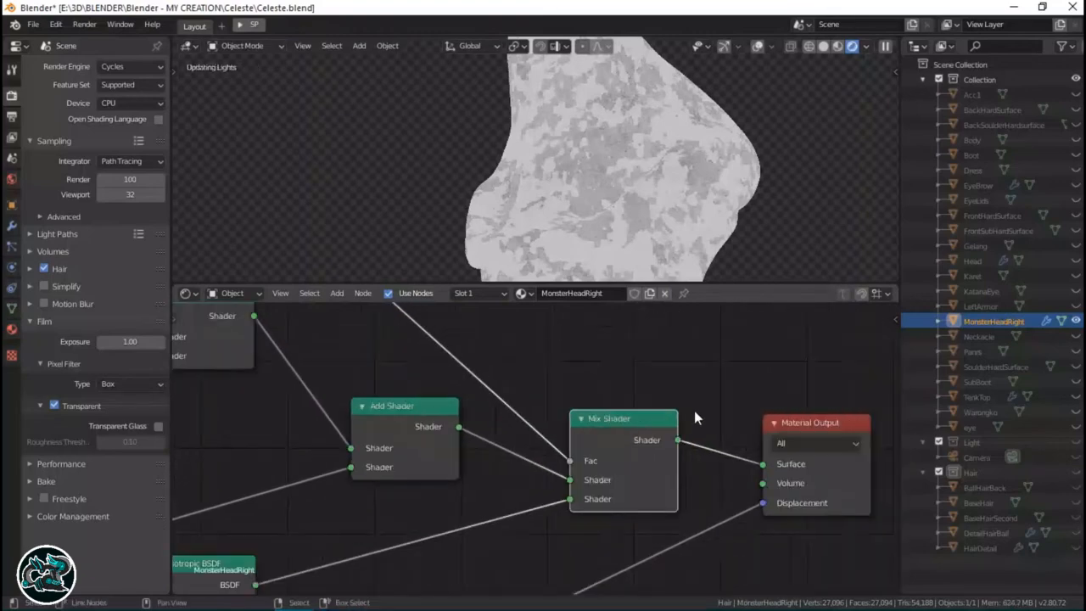
pyautogui.scroll(-2, 682, 404)
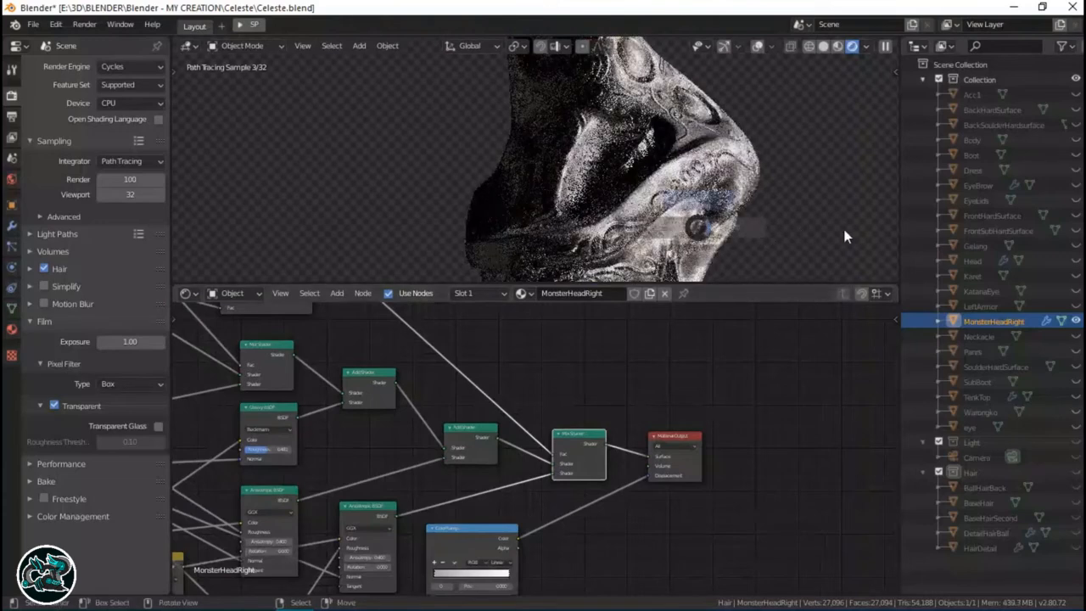
# Switch the viewport to solid shading, save the file, and bring the whole MonsterHeadRight node tree into view.
pyautogui.press('z')
pyautogui.hotkey('ctrl', 's')
pyautogui.scroll(-6, 755, 225)
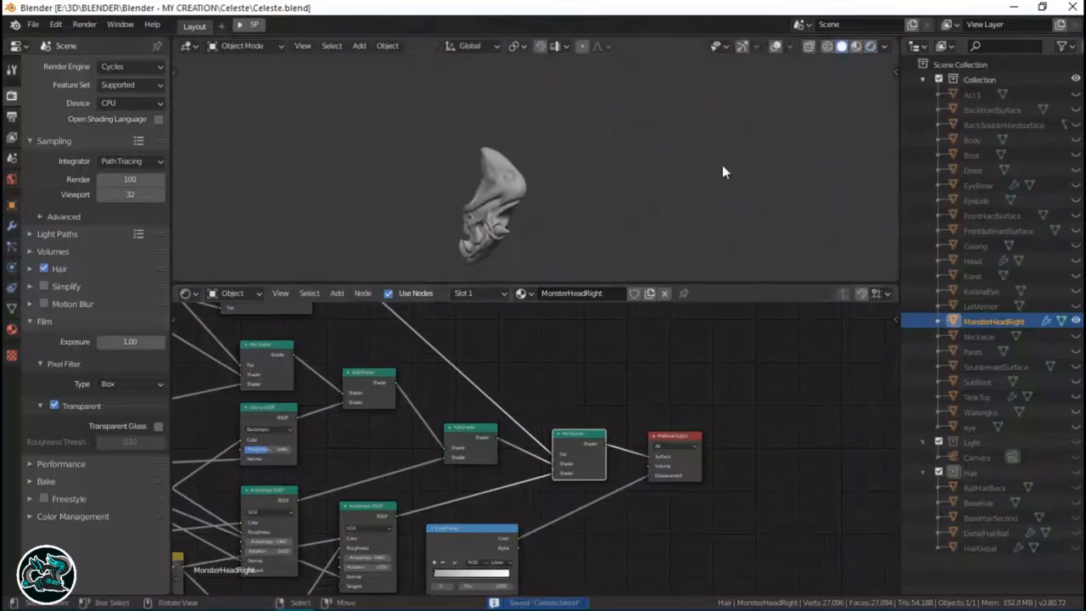
pyautogui.scroll(-1, 722, 172)
pyautogui.scroll(-4, 454, 455)
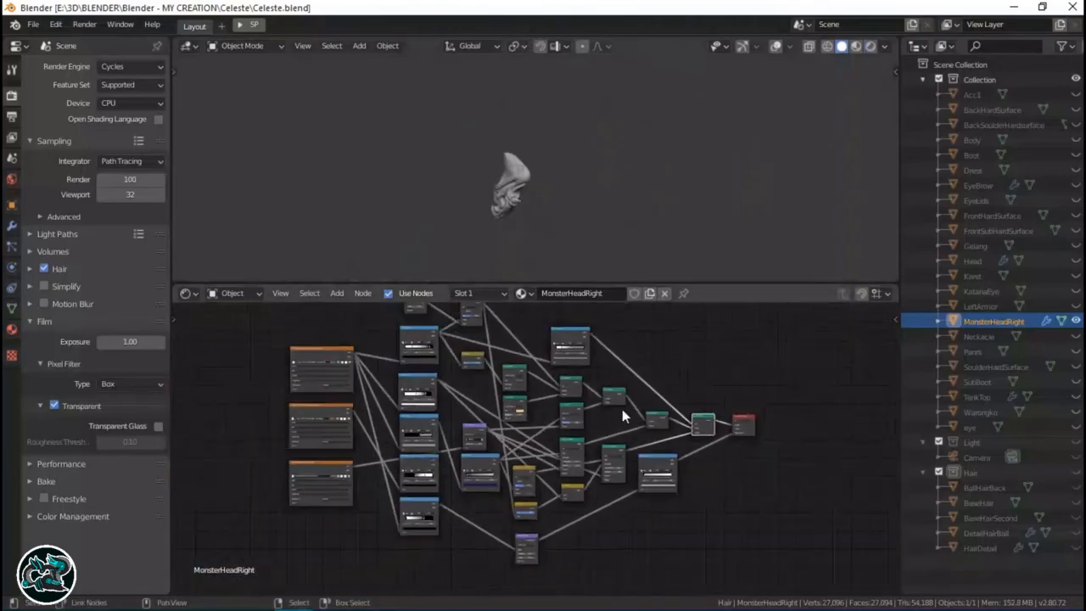
# Unhide all the hidden character parts, the camera and the hair objects to show the full Celeste model.
pyautogui.moveTo(1076, 95); pyautogui.dragTo(1076, 382)
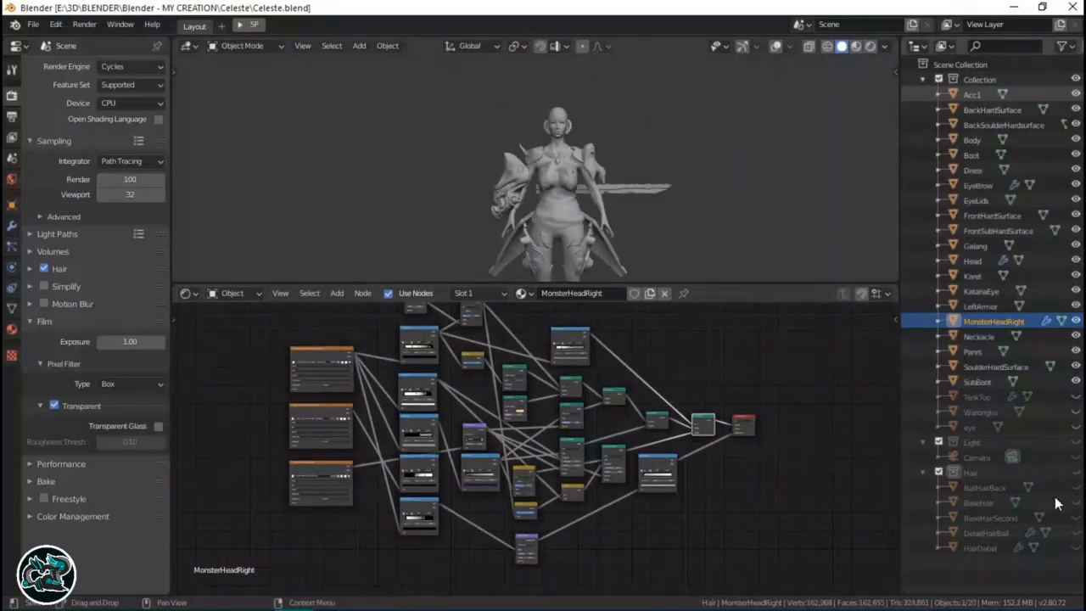
pyautogui.moveTo(1058, 503); pyautogui.dragTo(1059, 548)
pyautogui.moveTo(647, 175); pyautogui.dragTo(651, 144, button='middle')
pyautogui.scroll(2, 600, 206)
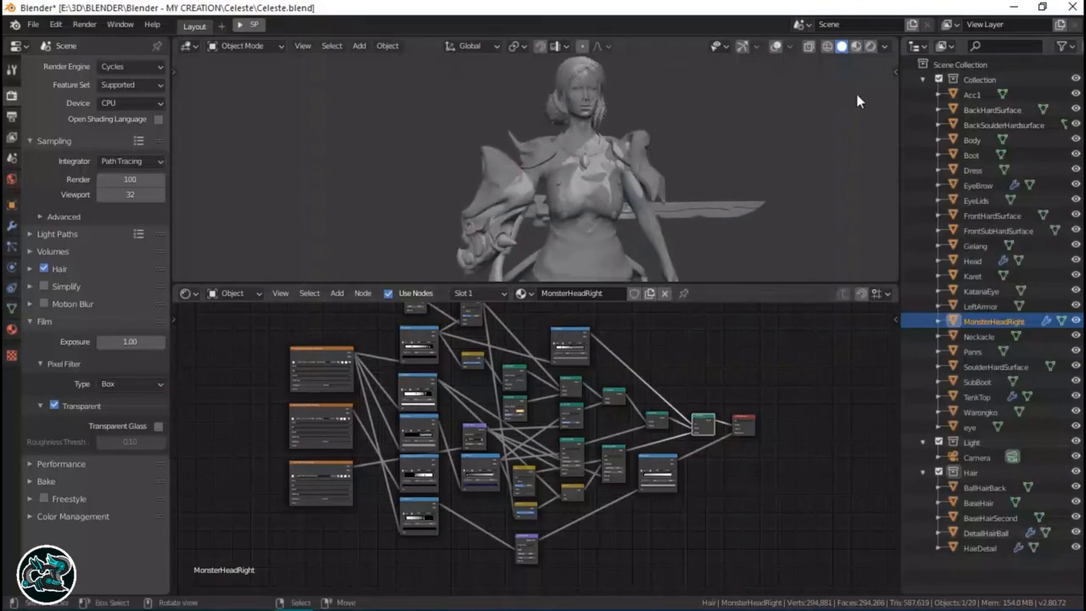
# Switch the viewport to wireframe shading, inspect the mesh of the armor, head and hair bun, and save the file.
pyautogui.click(828, 46)
pyautogui.scroll(4, 693, 150)
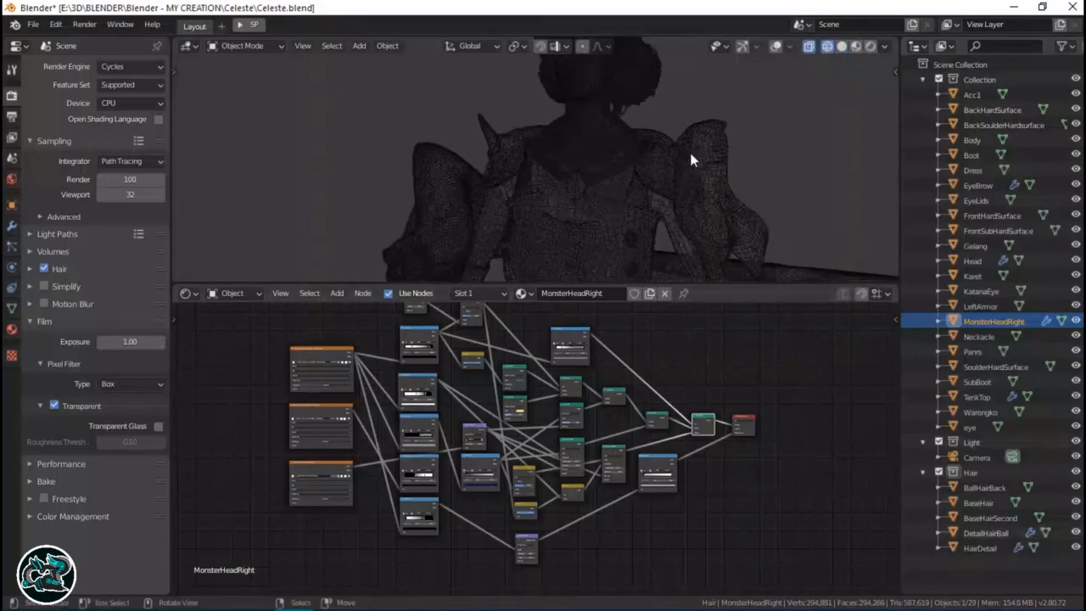
pyautogui.moveTo(690, 159); pyautogui.dragTo(592, 195, button='middle')
pyautogui.scroll(3, 693, 204)
pyautogui.scroll(-3, 553, 210)
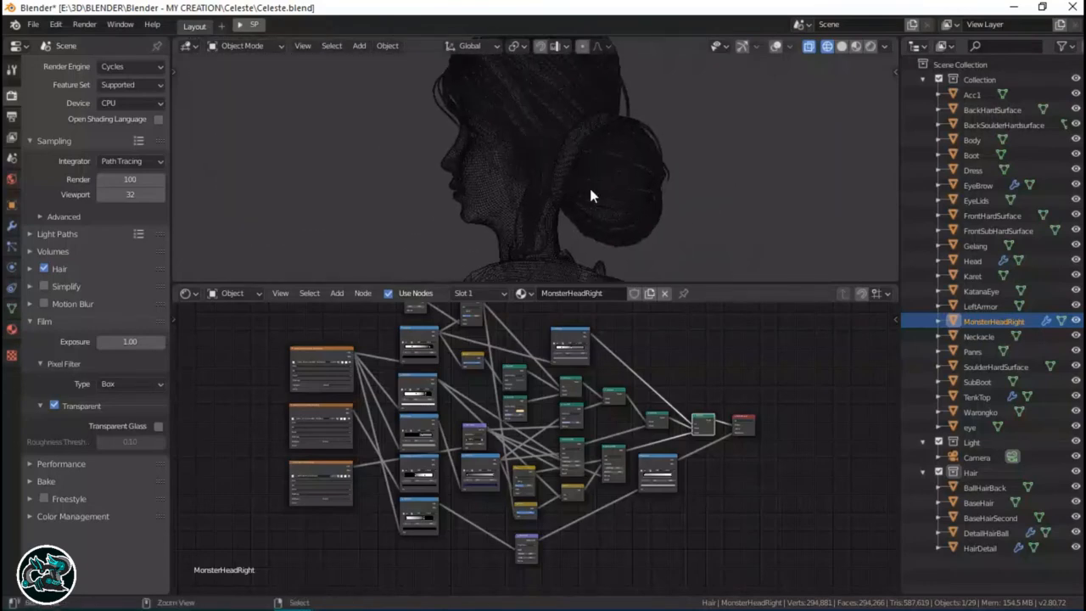
pyautogui.hotkey('ctrl', 's')
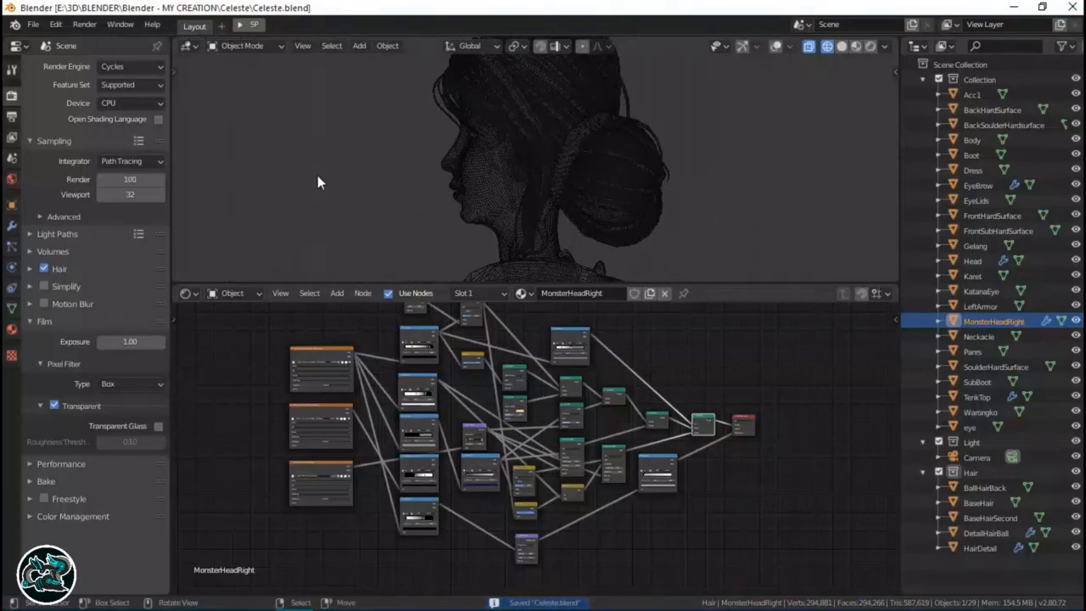
pyautogui.hotkey('alt', 'Tab')
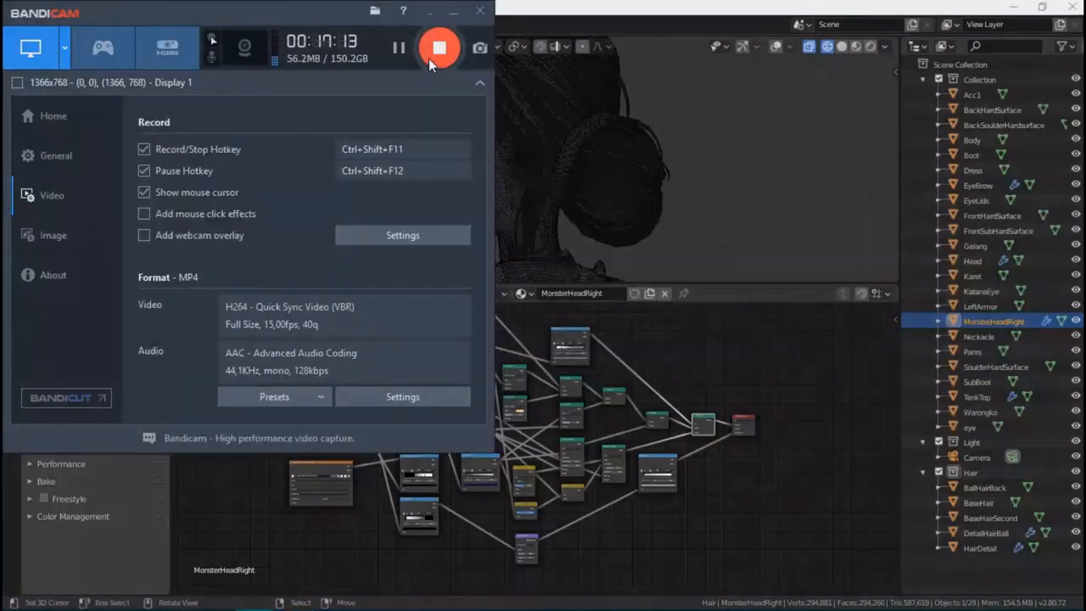